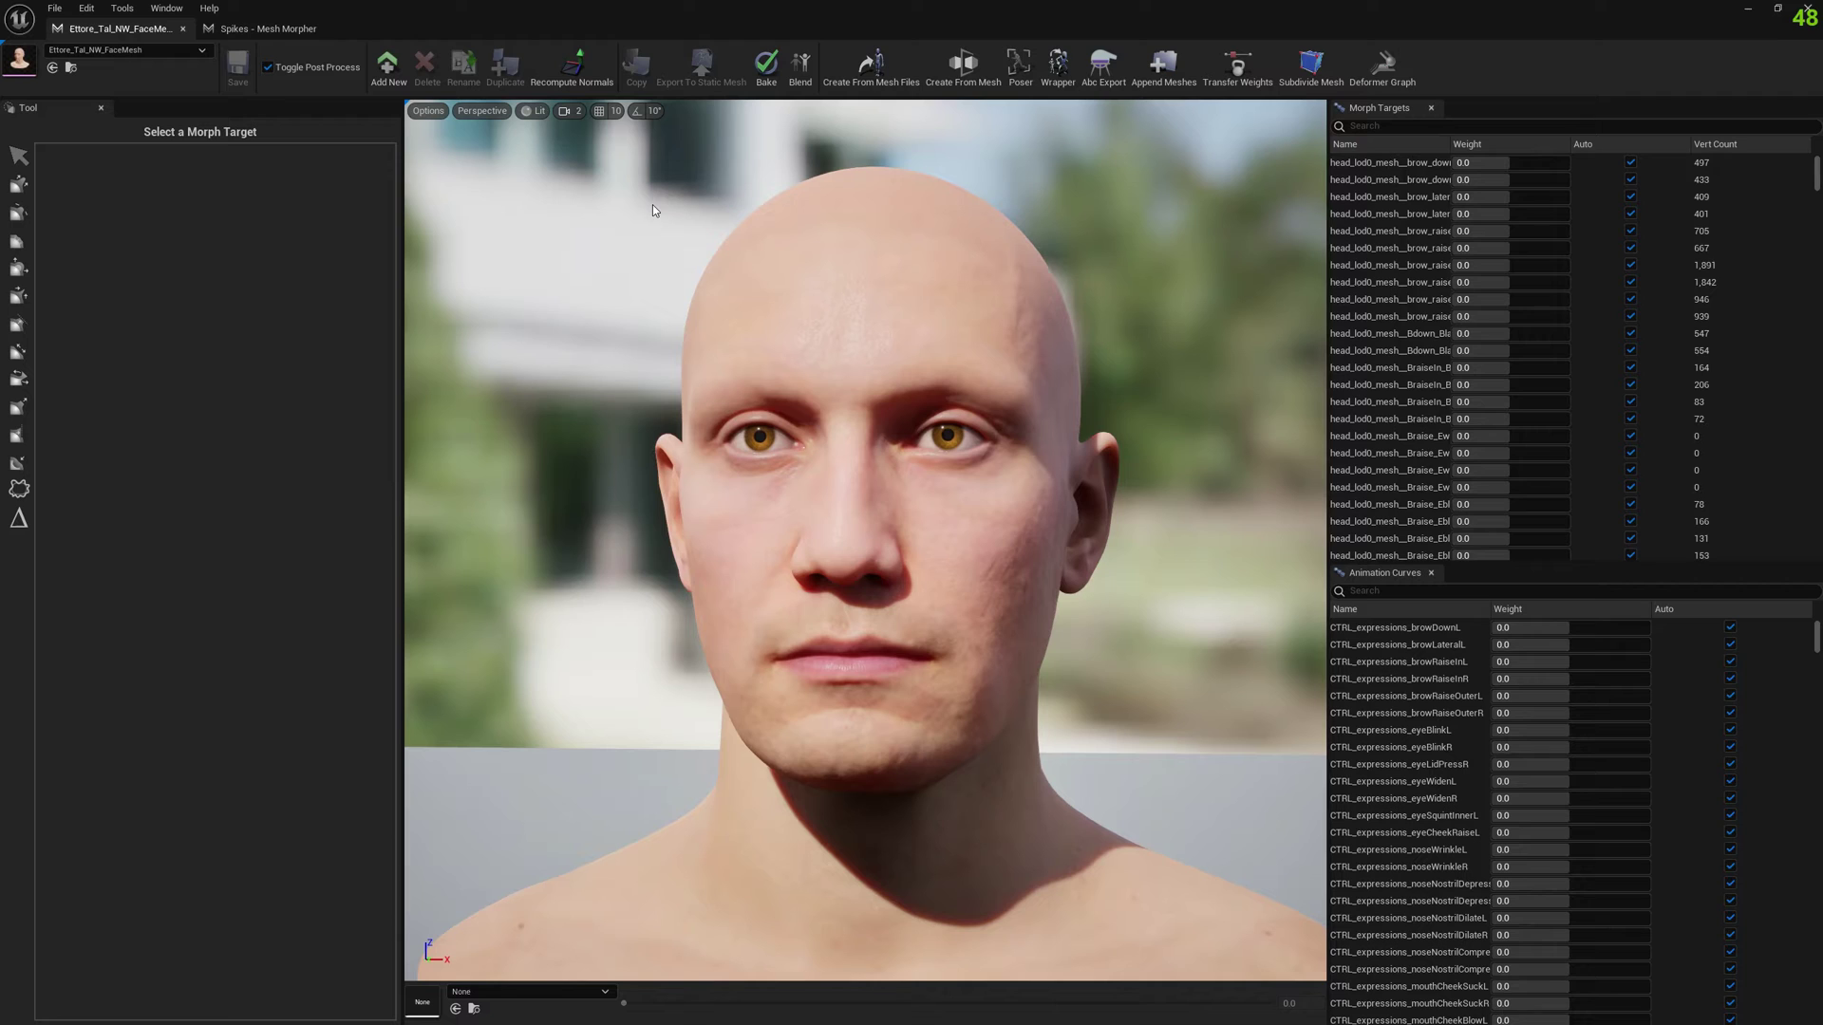
# Step: Set the Spikes skeletal mesh as the reference skeletal mesh and return to the face mesh
pyautogui.moveTo(811, 321)
pyautogui.mouseDown(button='right')
pyautogui.moveTo(846, 337)
pyautogui.moveTo(809, 336)
pyautogui.moveTo(841, 336)
pyautogui.moveTo(829, 325)
pyautogui.mouseUp(button='right')
pyautogui.press('w')
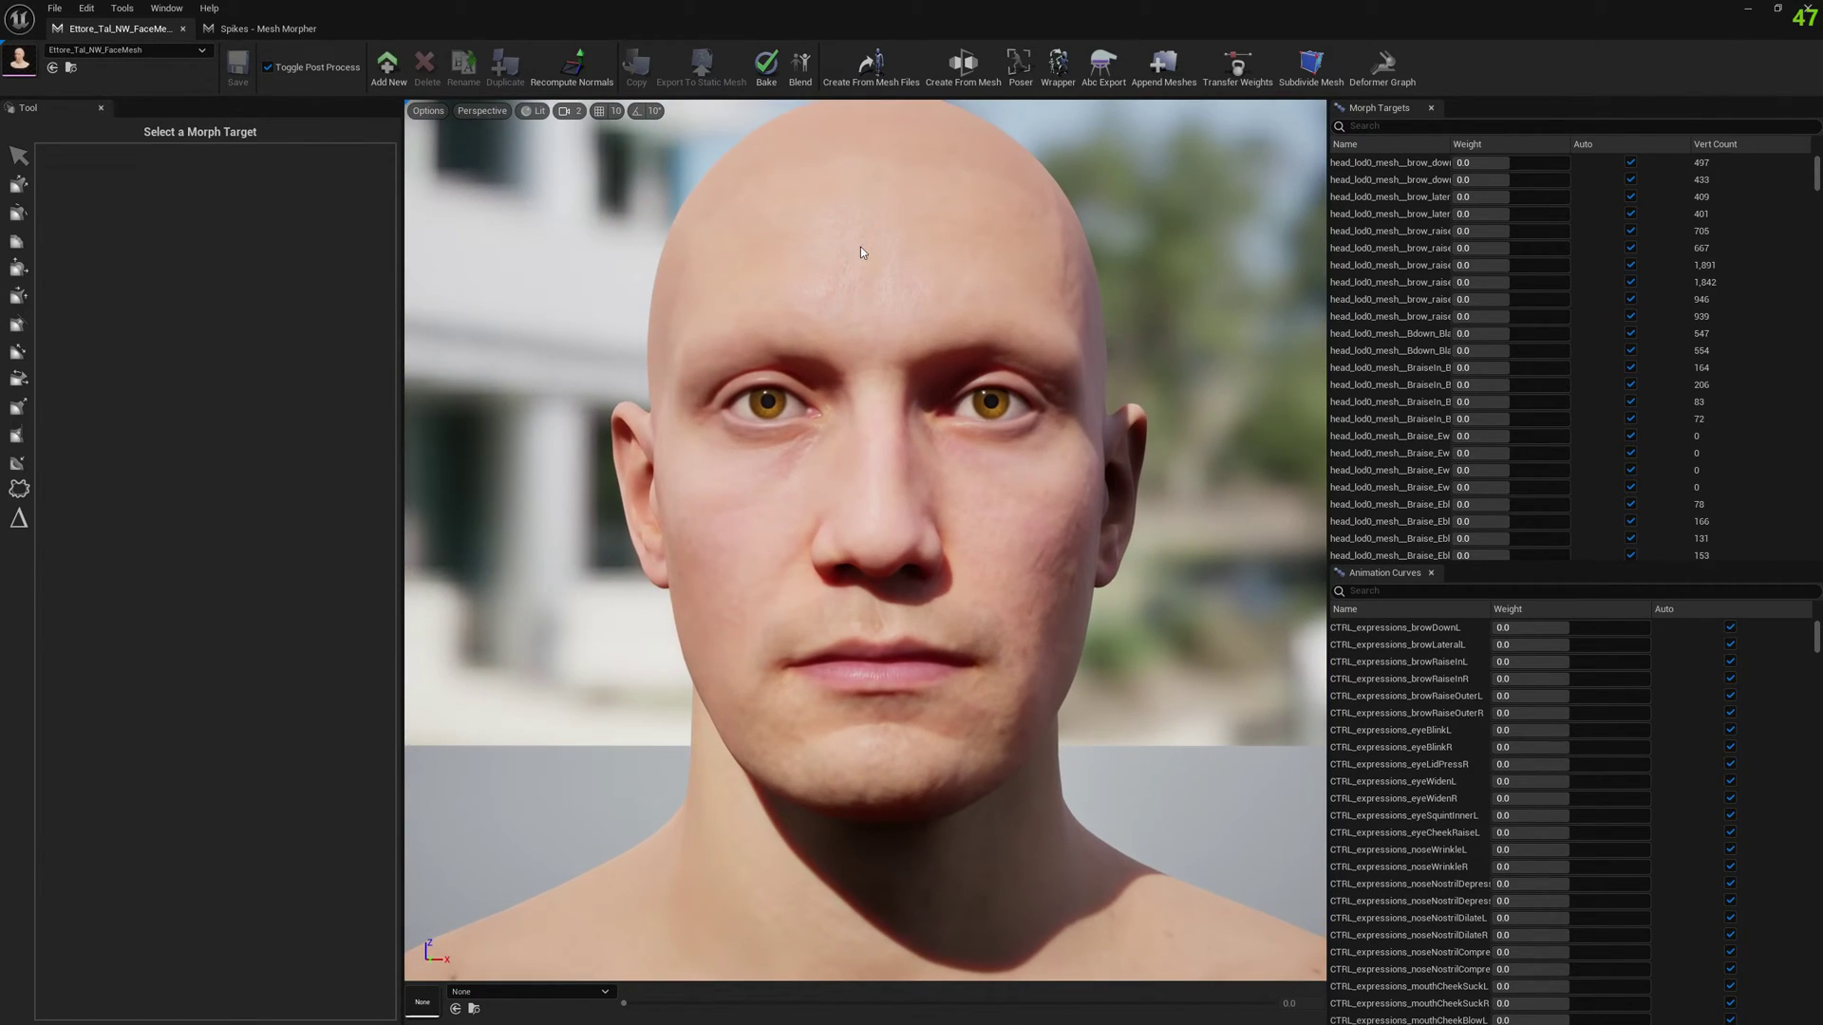
pyautogui.click(121, 8)
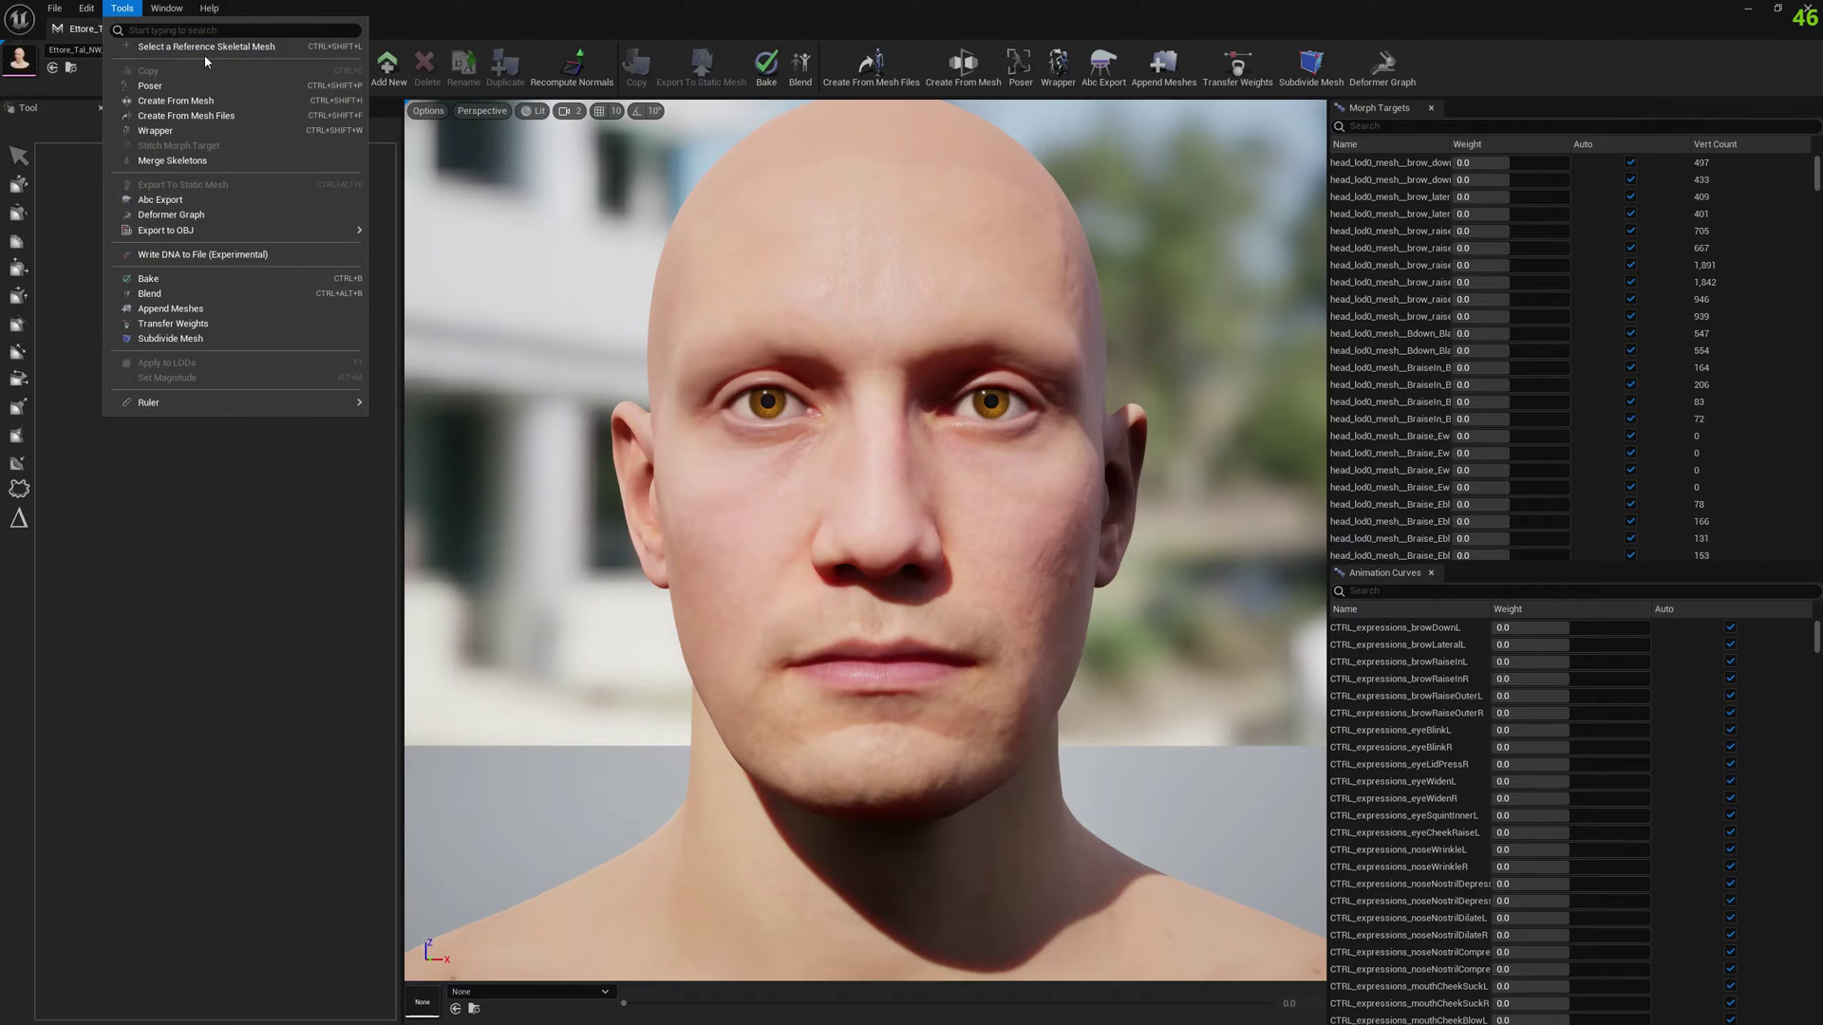
pyautogui.click(246, 41)
pyautogui.click(446, 88)
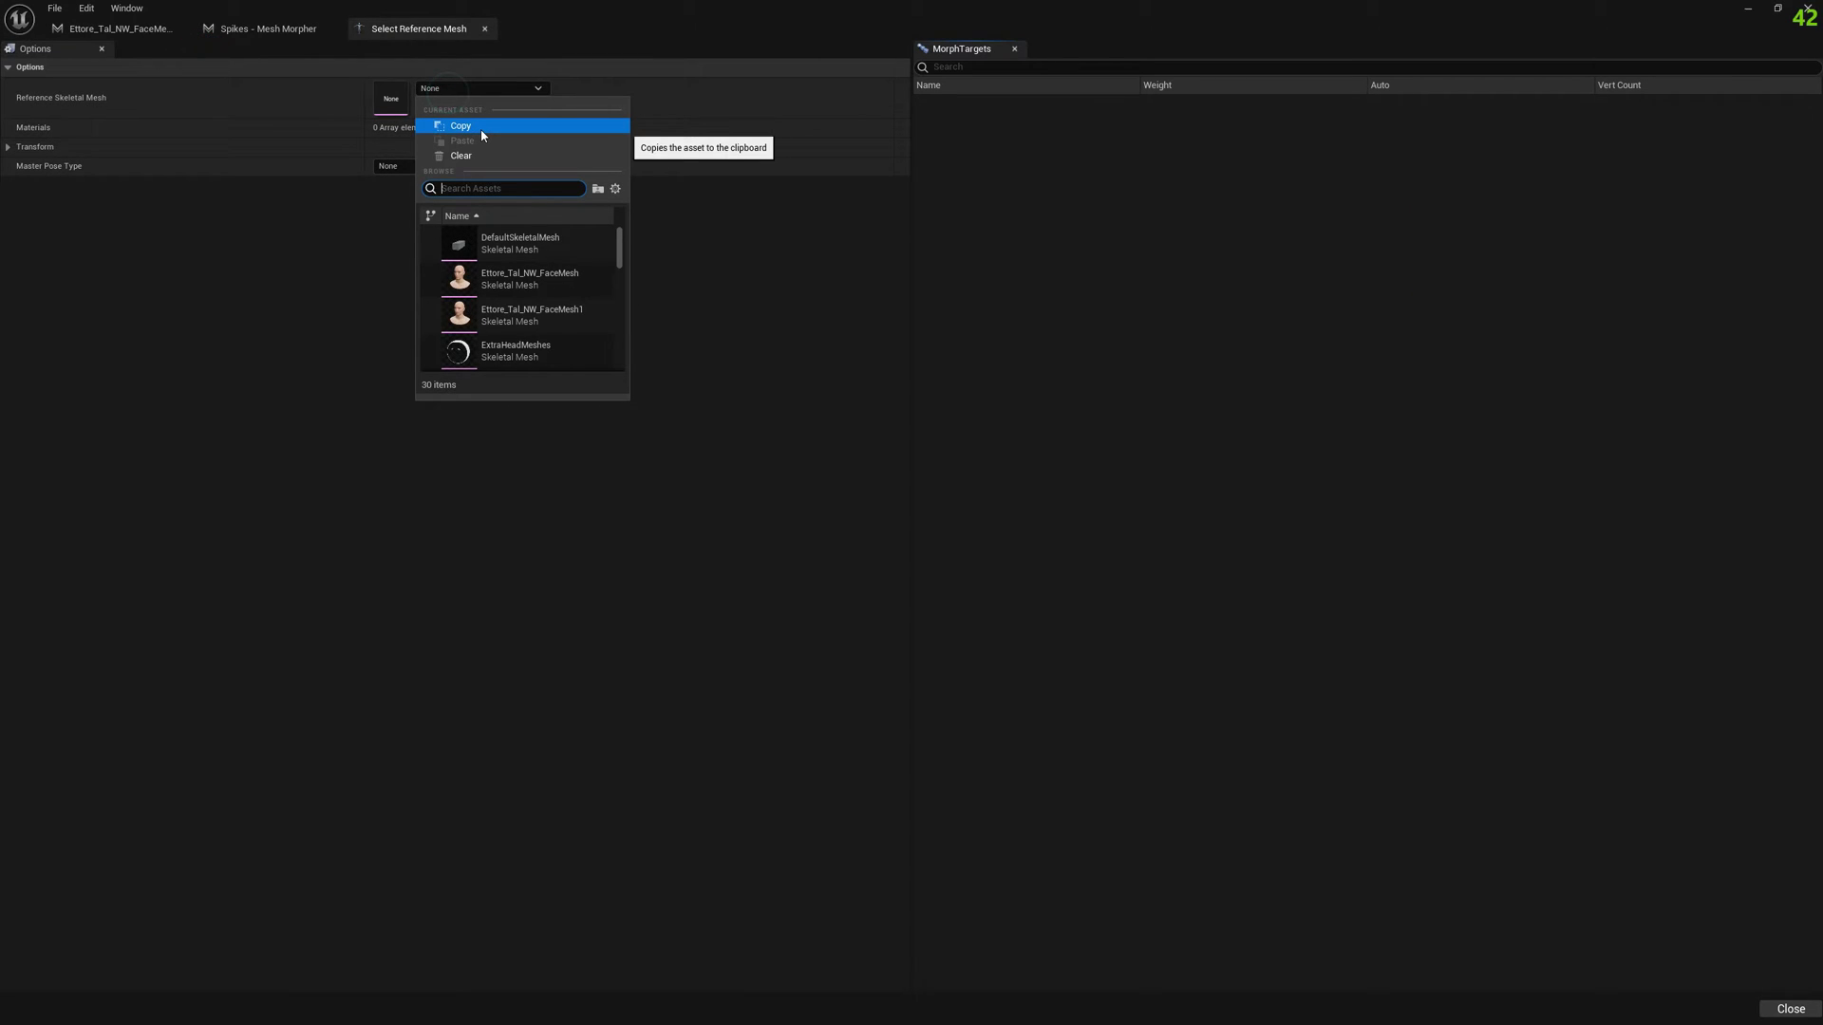
pyautogui.write('spik')
pyautogui.click(512, 251)
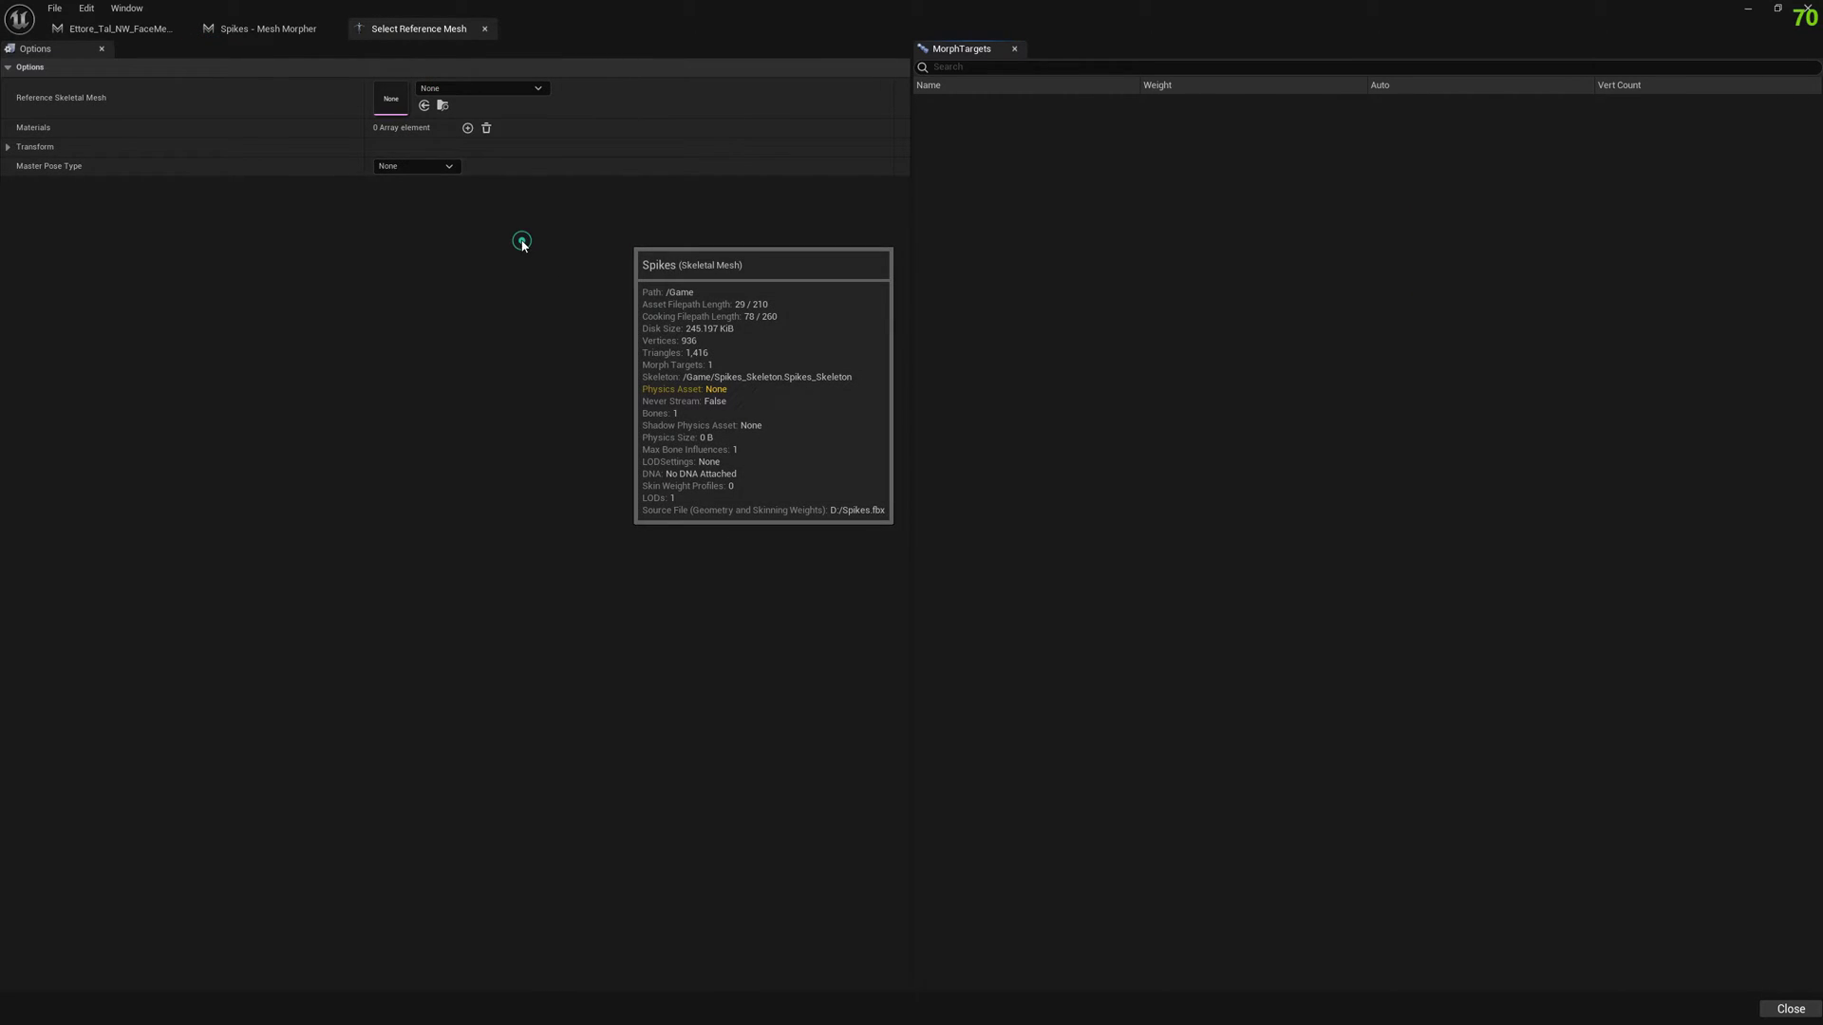
pyautogui.click(124, 29)
# Step: Examine how the spikes and antennae of the reference mesh sit on the head from the front and both sides
pyautogui.press('s')
pyautogui.moveTo(817, 408); pyautogui.dragTo(767, 366, button='right')
pyautogui.press('d')
pyautogui.moveTo(911, 451); pyautogui.dragTo(769, 442, button='right')
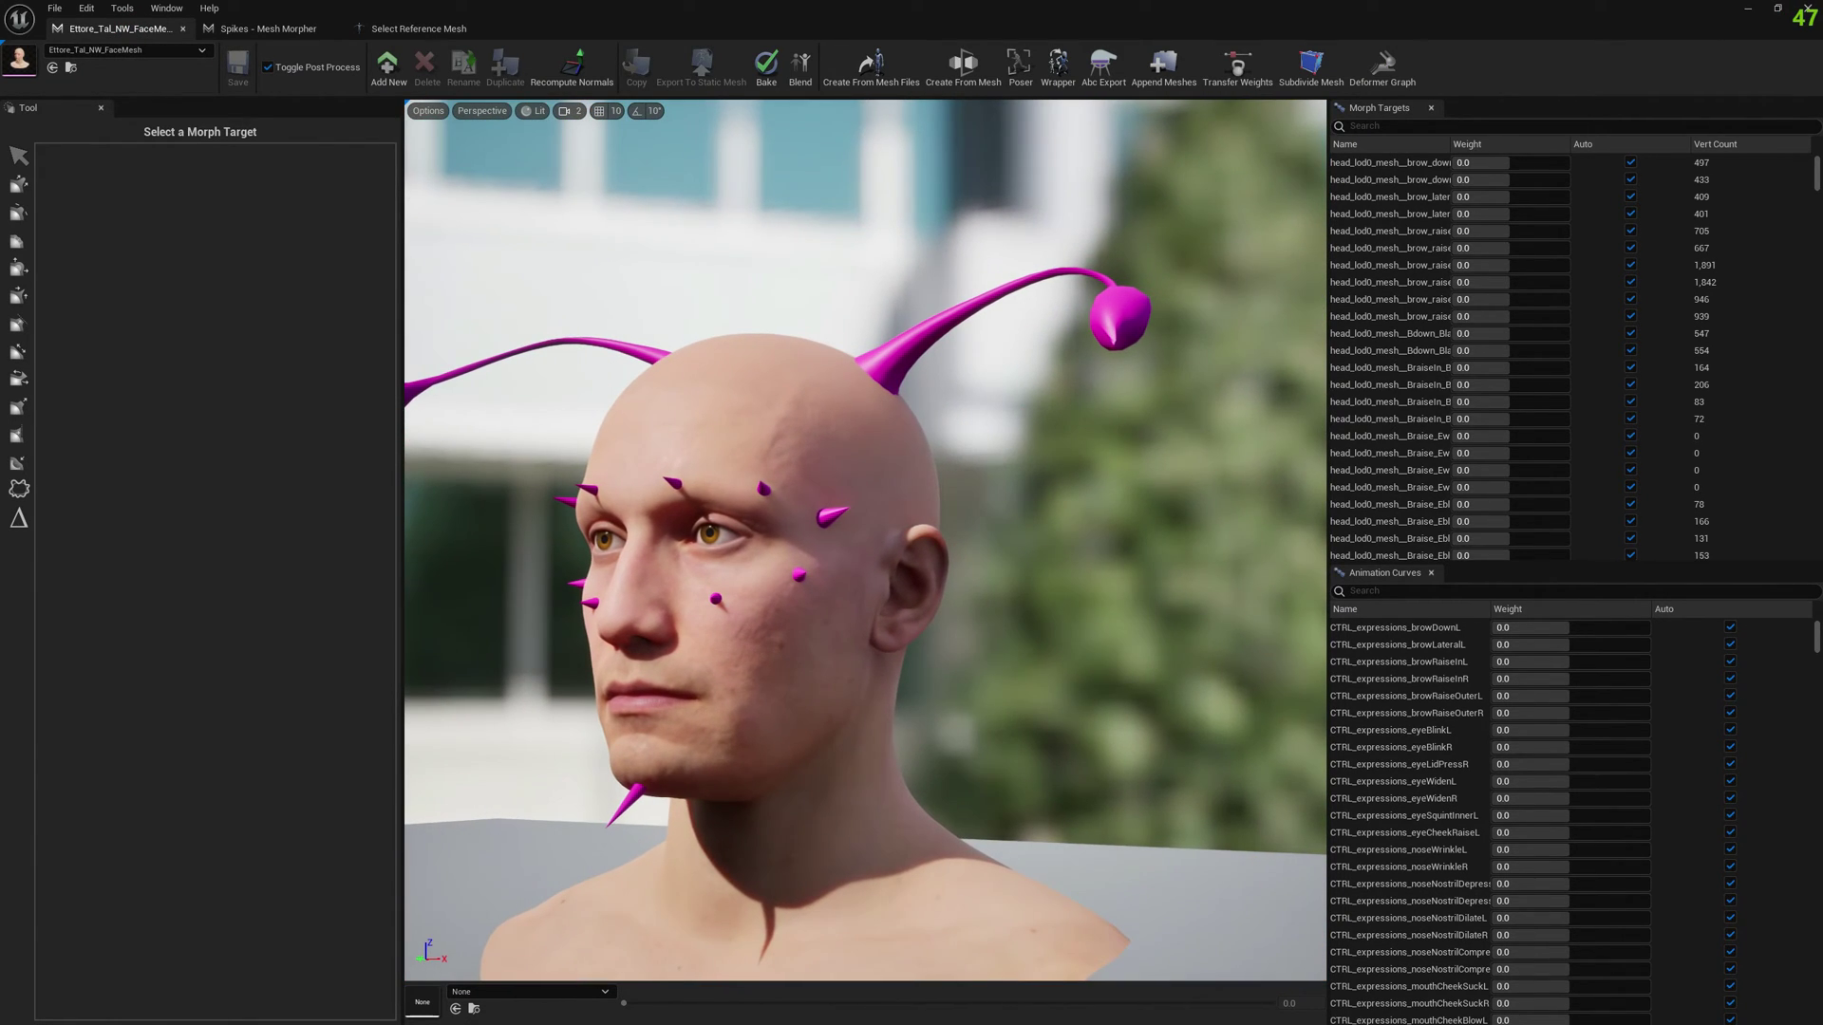
pyautogui.scroll(2, 911, 451)
pyautogui.press('a')
pyautogui.moveTo(910, 451); pyautogui.dragTo(1116, 451, button='right')
pyautogui.press('d')
pyautogui.moveTo(858, 459); pyautogui.dragTo(755, 456, button='right')
pyautogui.scroll(2, 857, 460)
pyautogui.keyDown('alt'); pyautogui.moveTo(857, 460); pyautogui.dragTo(703, 408); pyautogui.keyUp('alt')
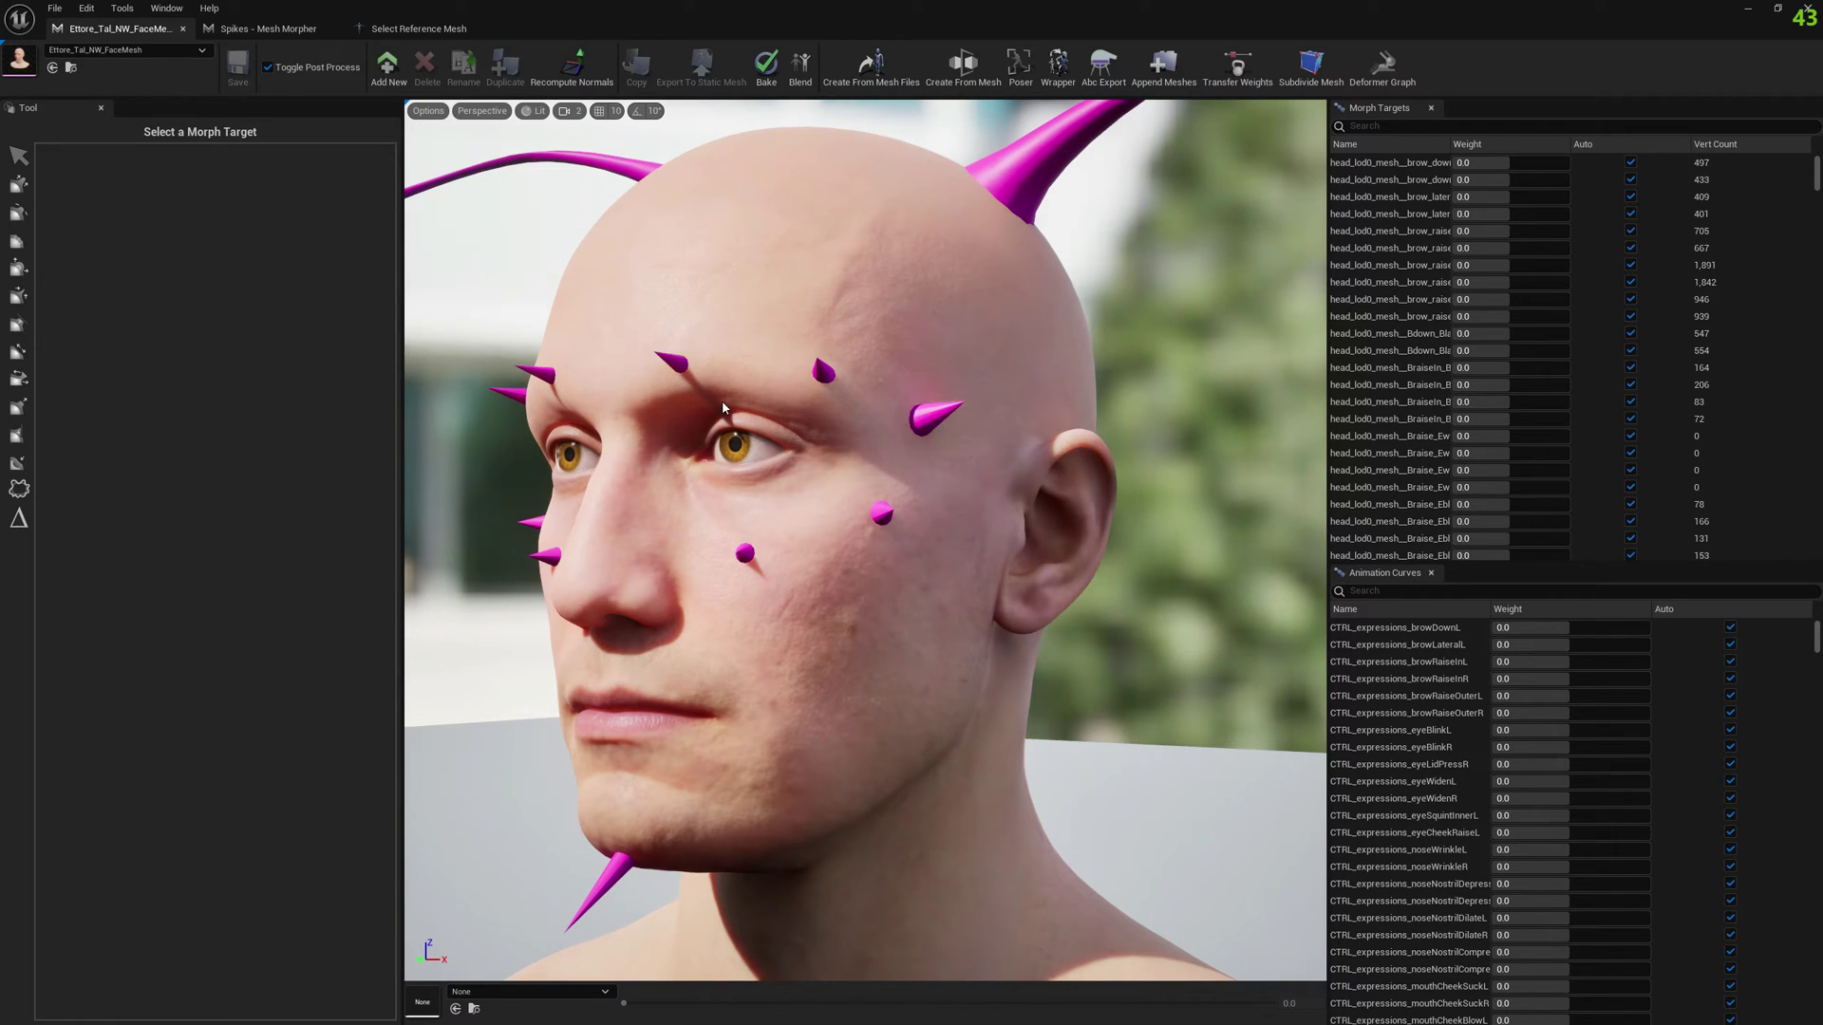
pyautogui.moveTo(812, 388); pyautogui.dragTo(1139, 380, button='right')
pyautogui.press('d')
pyautogui.press('w')
pyautogui.press('a')
pyautogui.press('s')
pyautogui.press('d')
pyautogui.moveTo(755, 410); pyautogui.dragTo(950, 490, button='right')
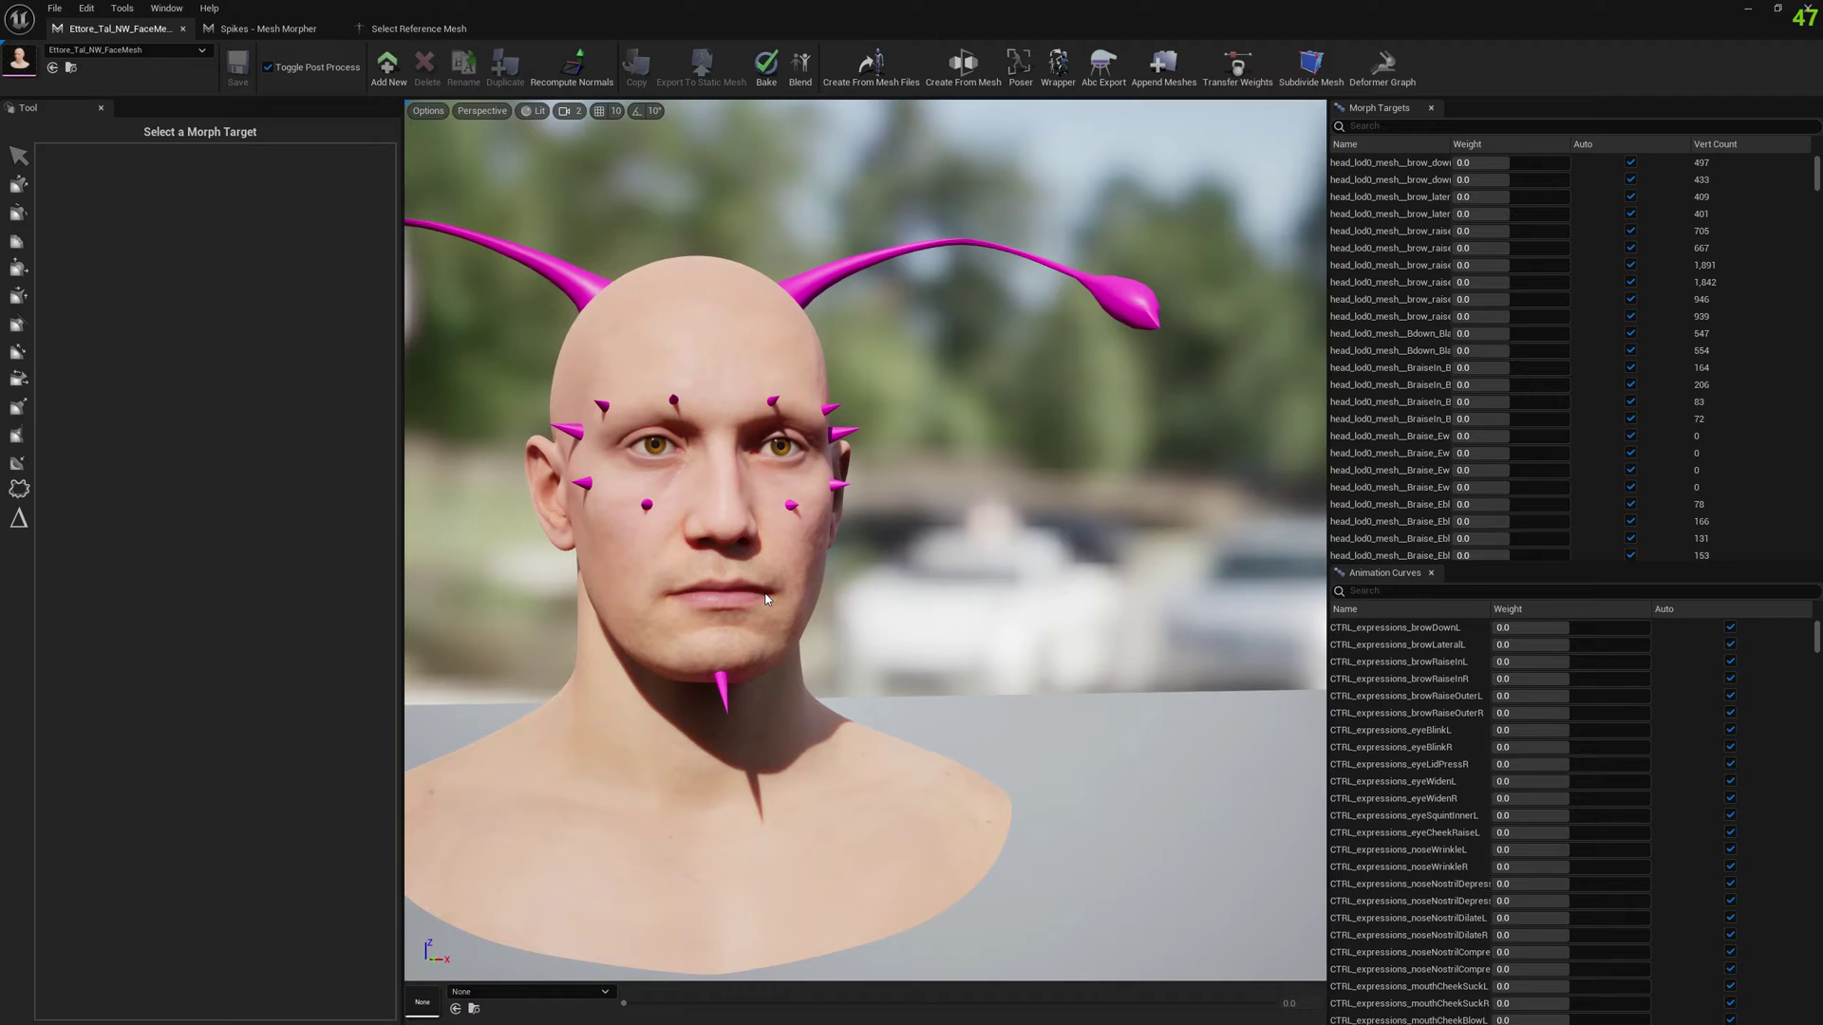
pyautogui.moveTo(765, 594); pyautogui.dragTo(655, 537, button='right')
pyautogui.press('w')
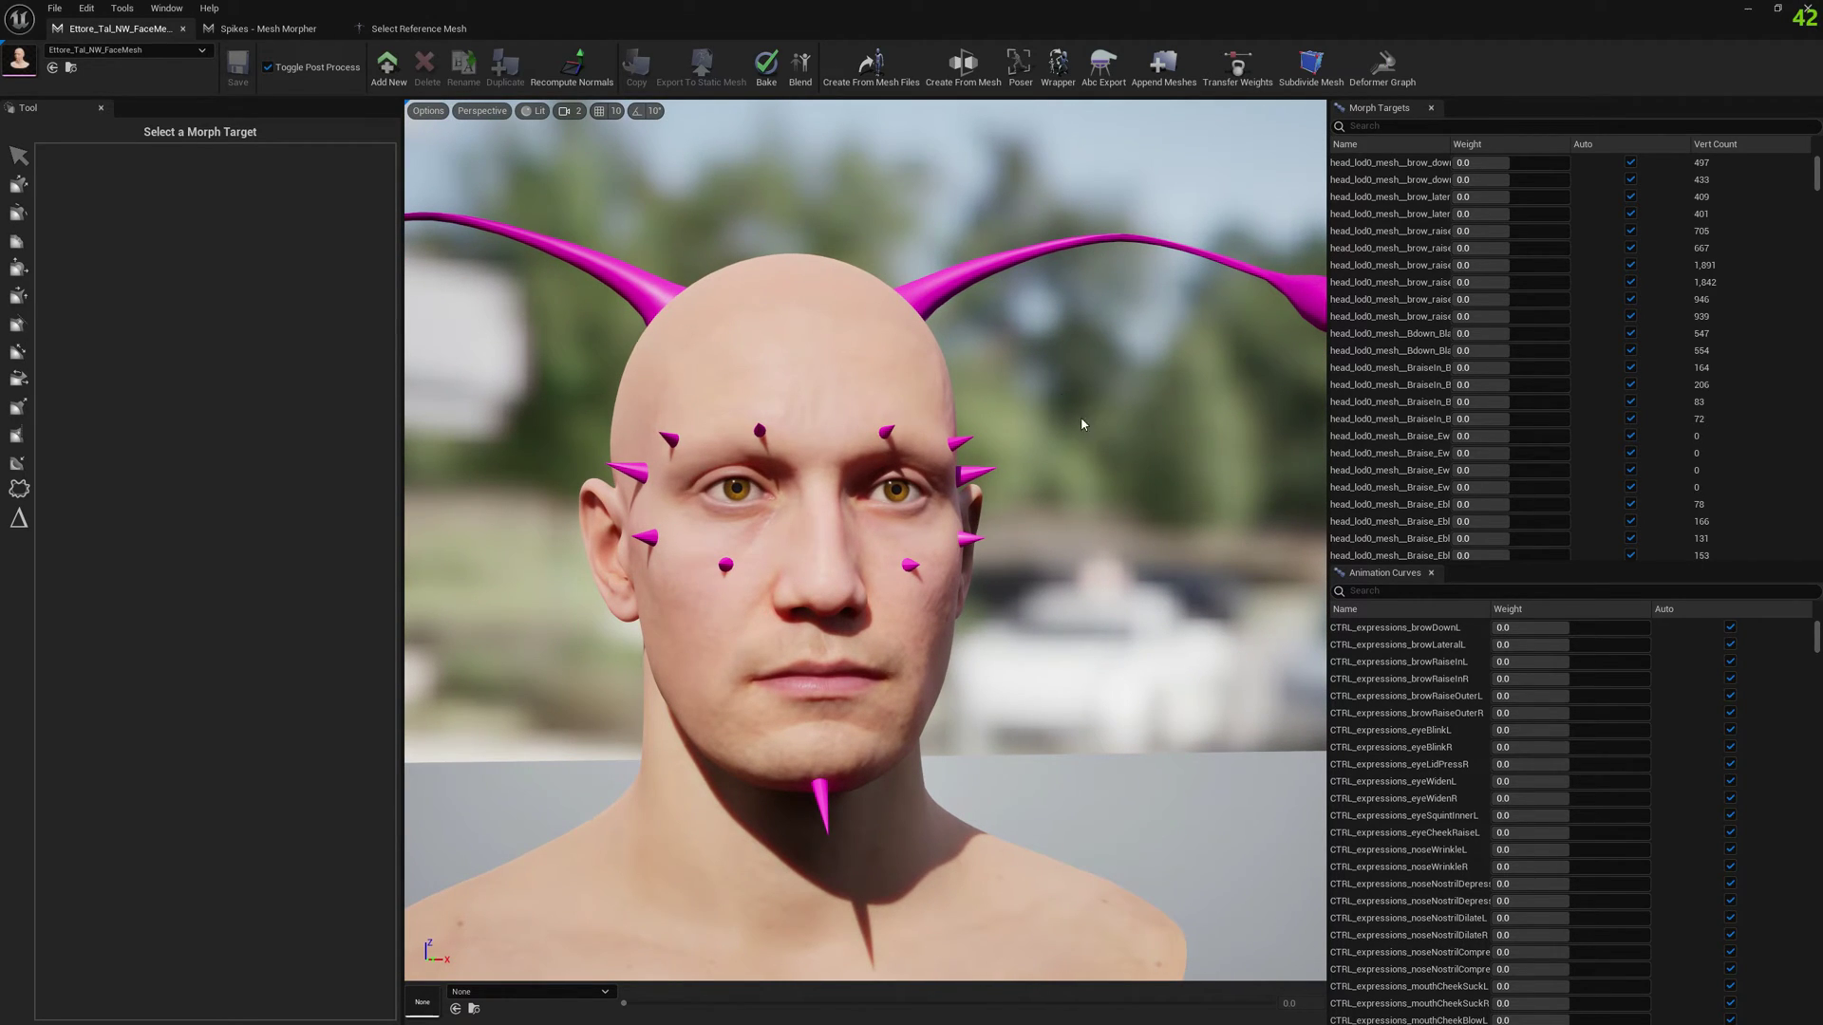
pyautogui.press('s')
pyautogui.moveTo(1269, 394); pyautogui.dragTo(1054, 389, button='right')
pyautogui.press('d')
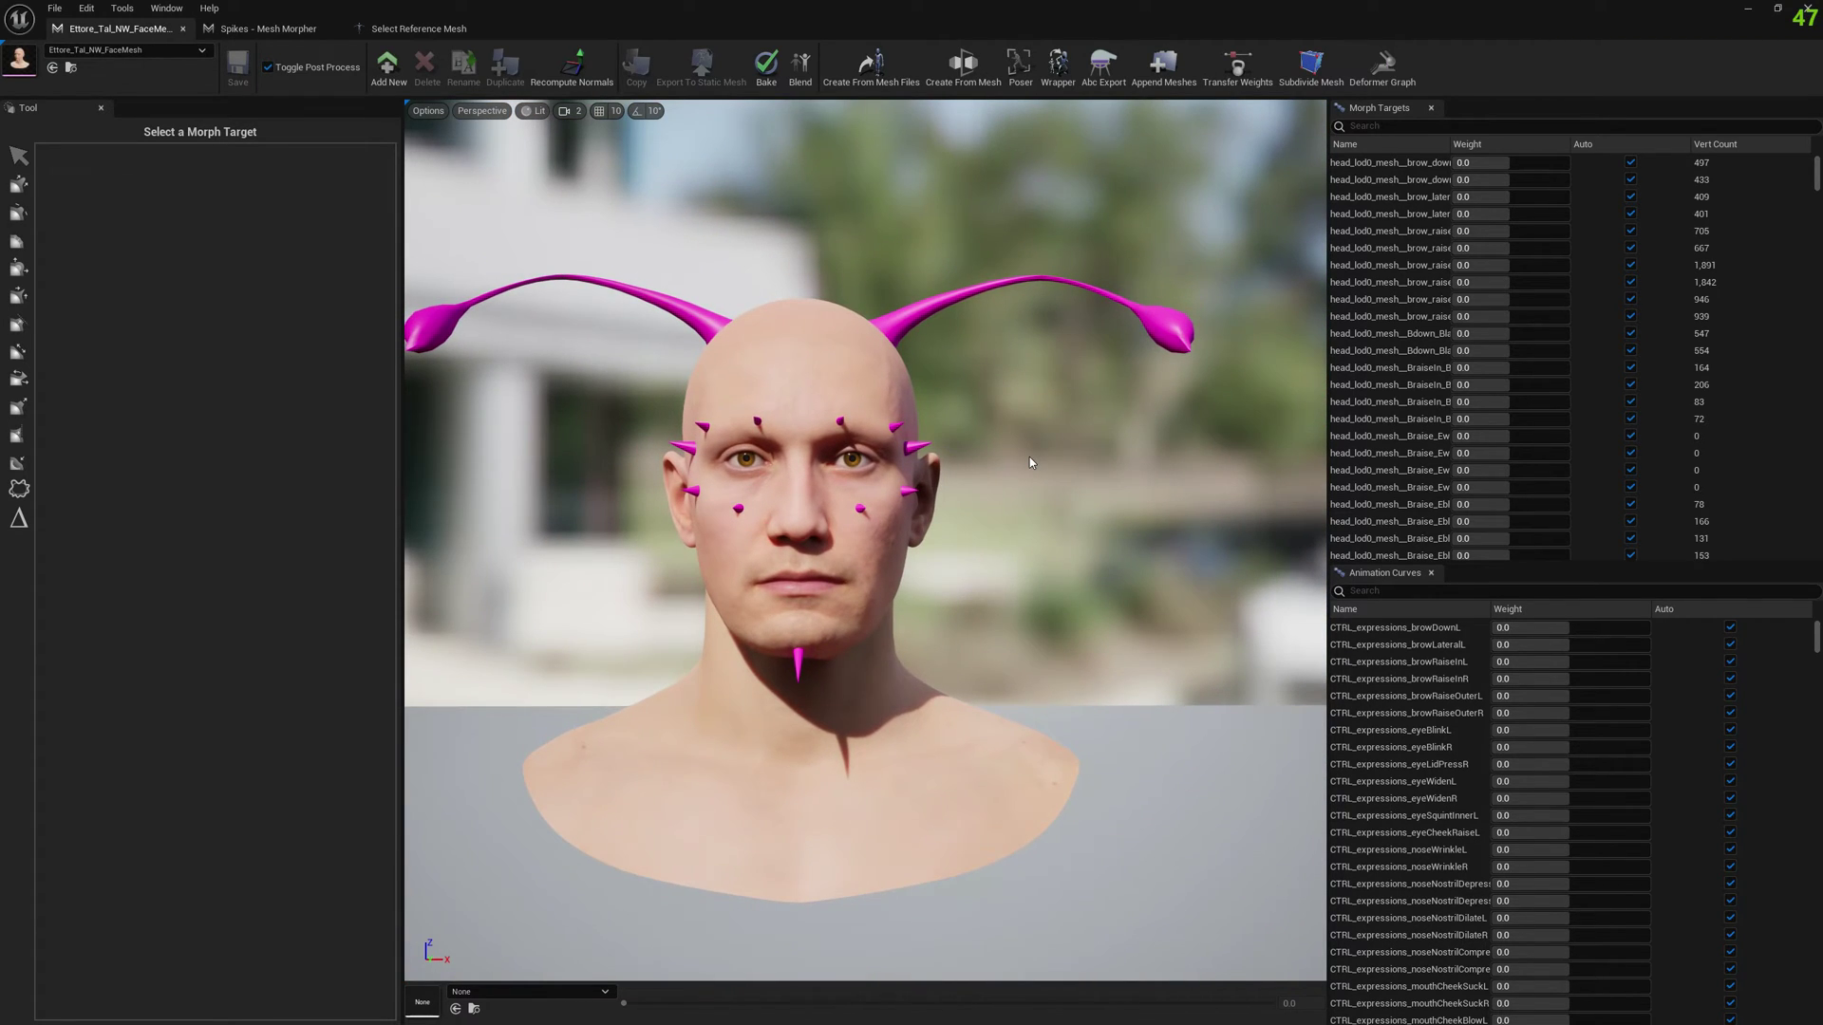
pyautogui.press('w')
pyautogui.moveTo(1029, 458); pyautogui.dragTo(999, 431, button='right')
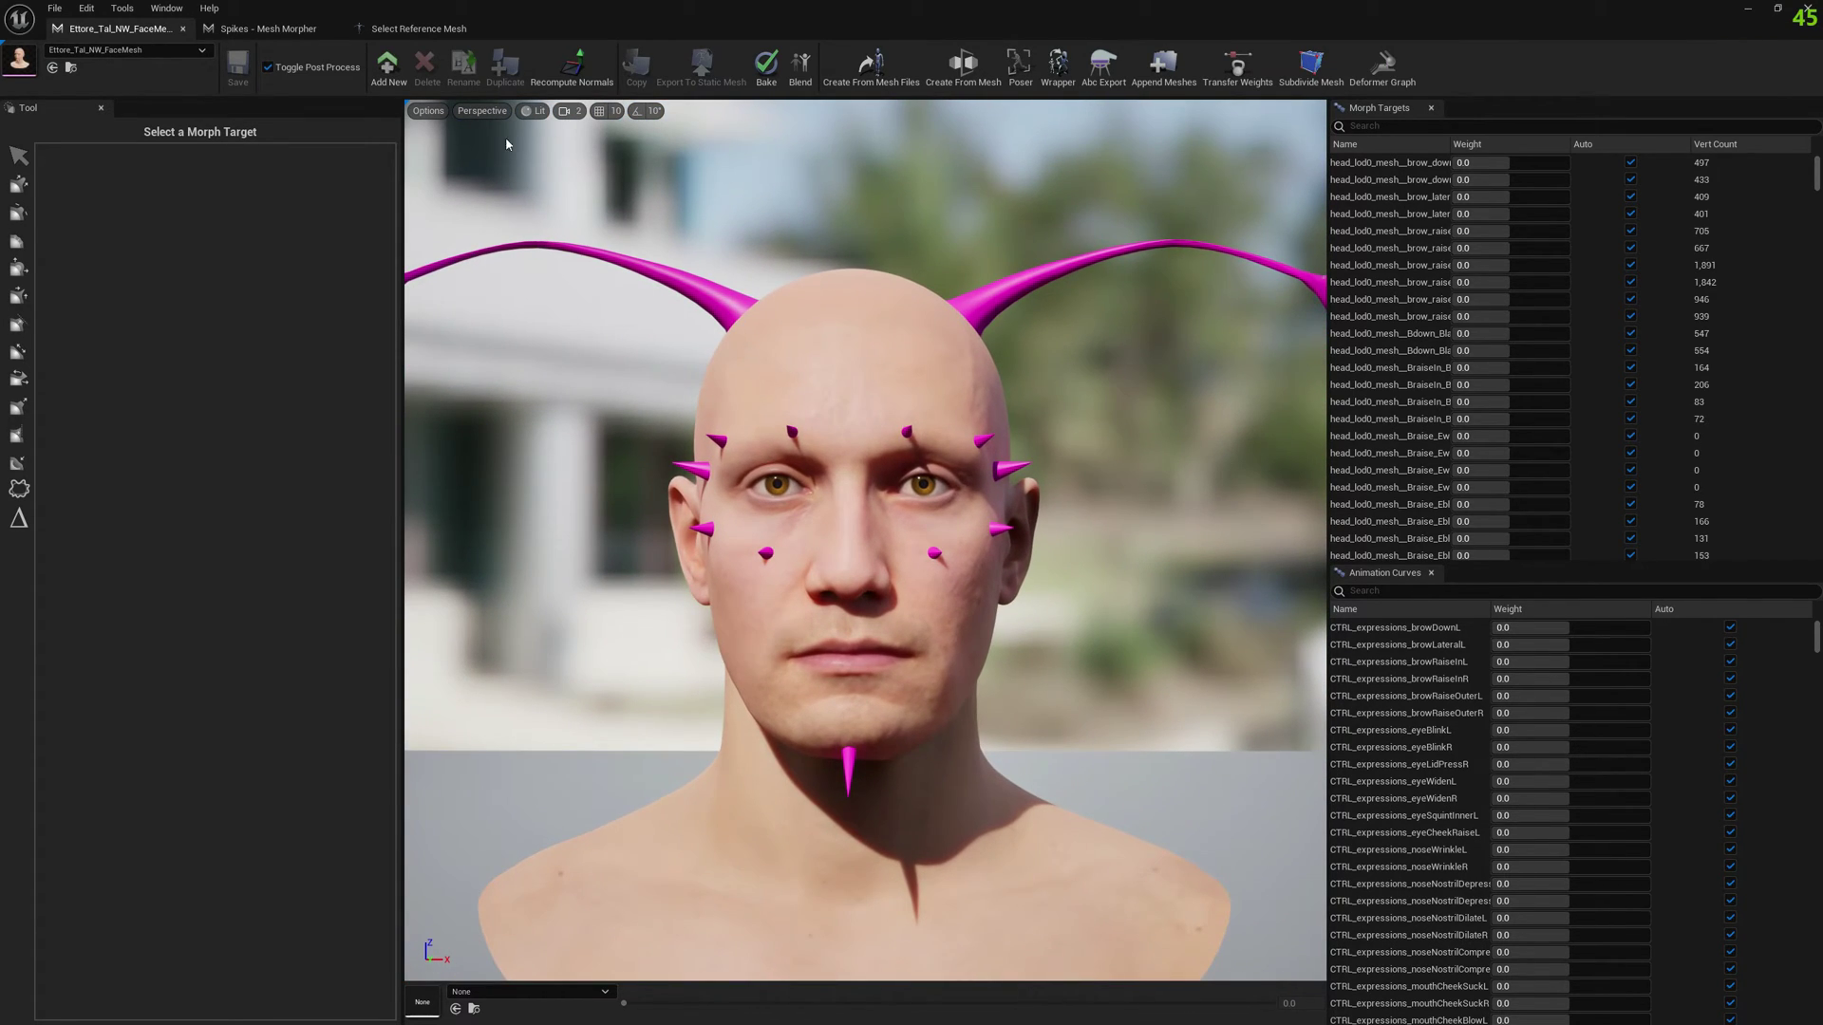
# Step: Clear the reference skeletal mesh and return to the face mesh
pyautogui.click(268, 28)
pyautogui.click(439, 28)
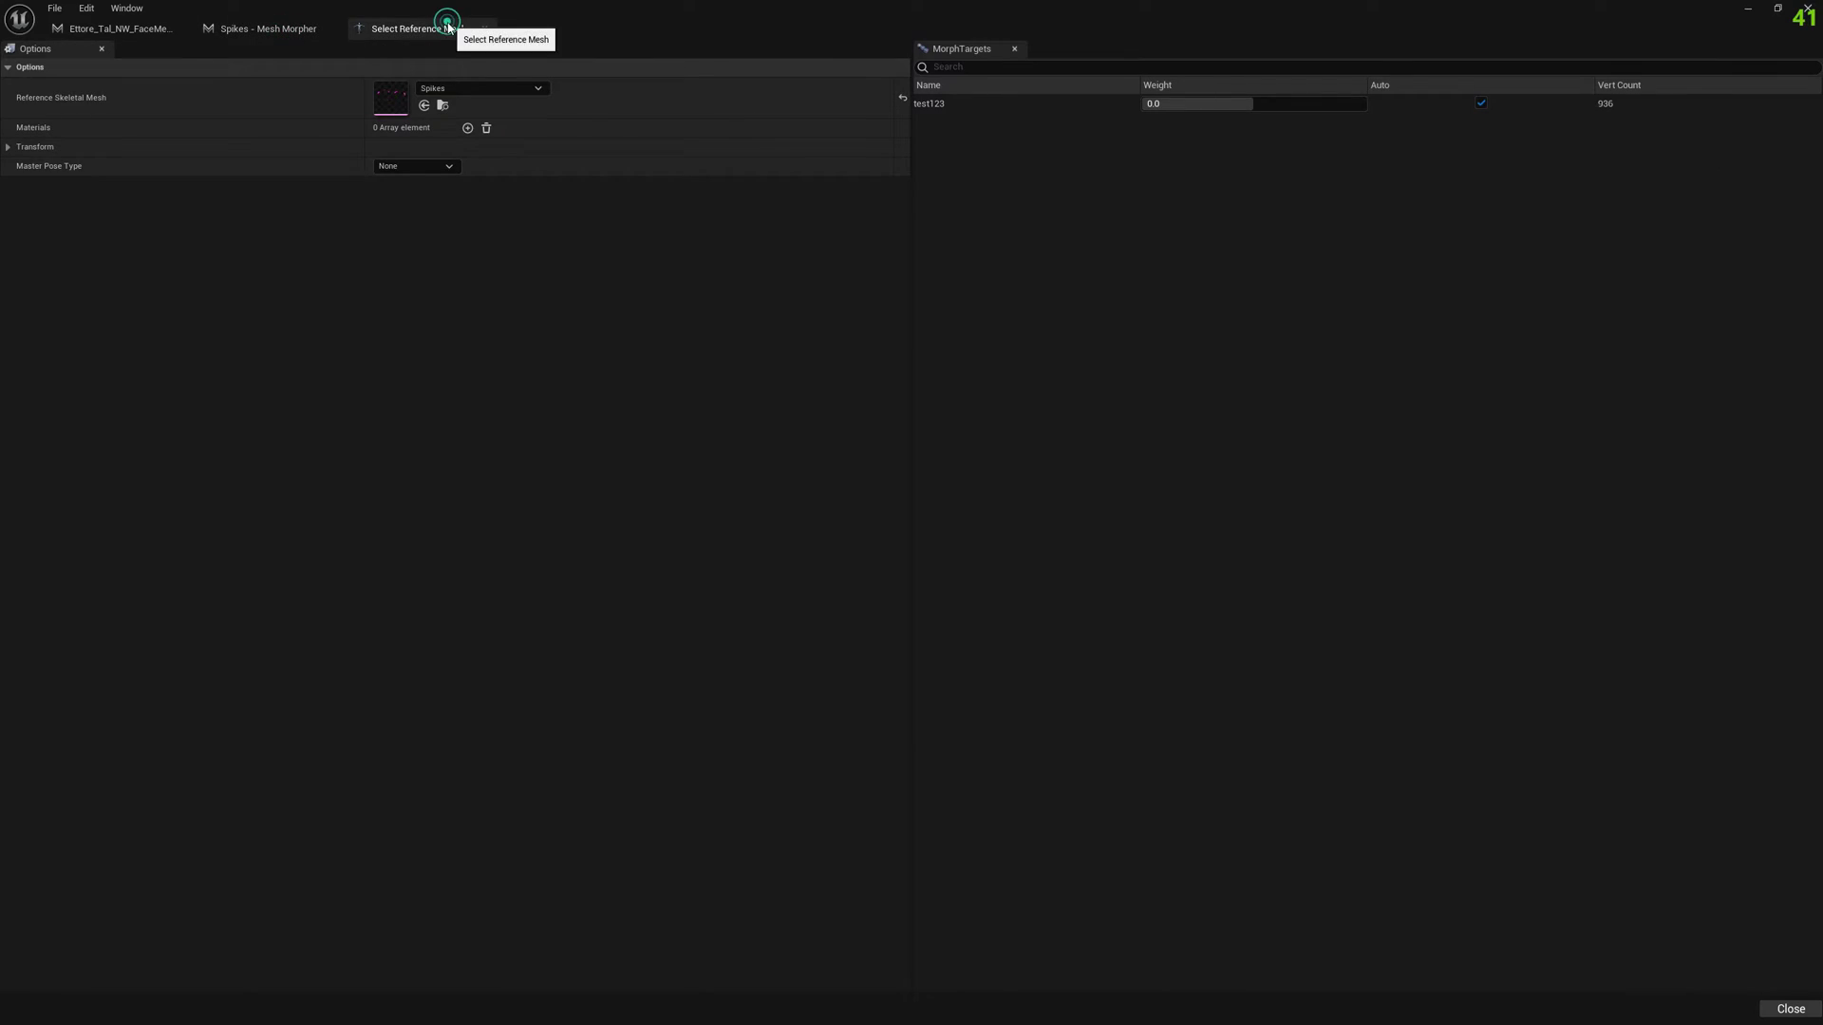
pyautogui.click(135, 36)
pyautogui.click(430, 34)
pyautogui.click(462, 88)
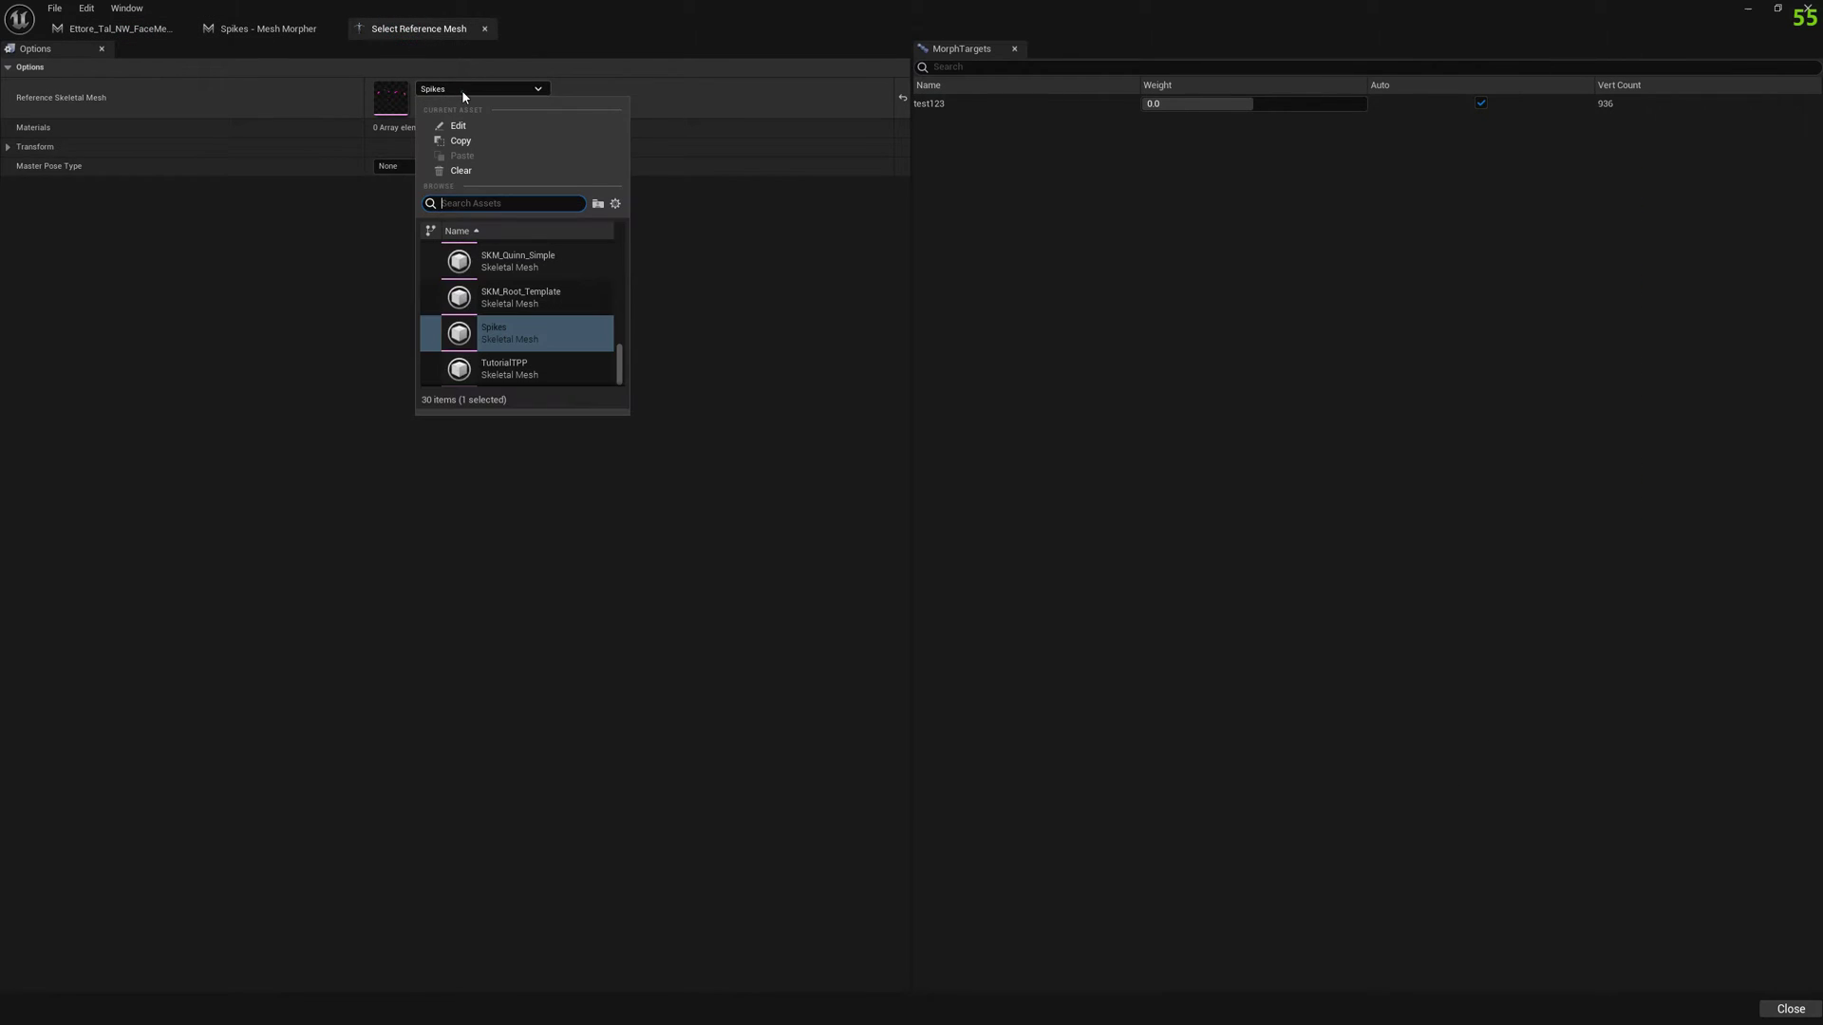
pyautogui.click(494, 171)
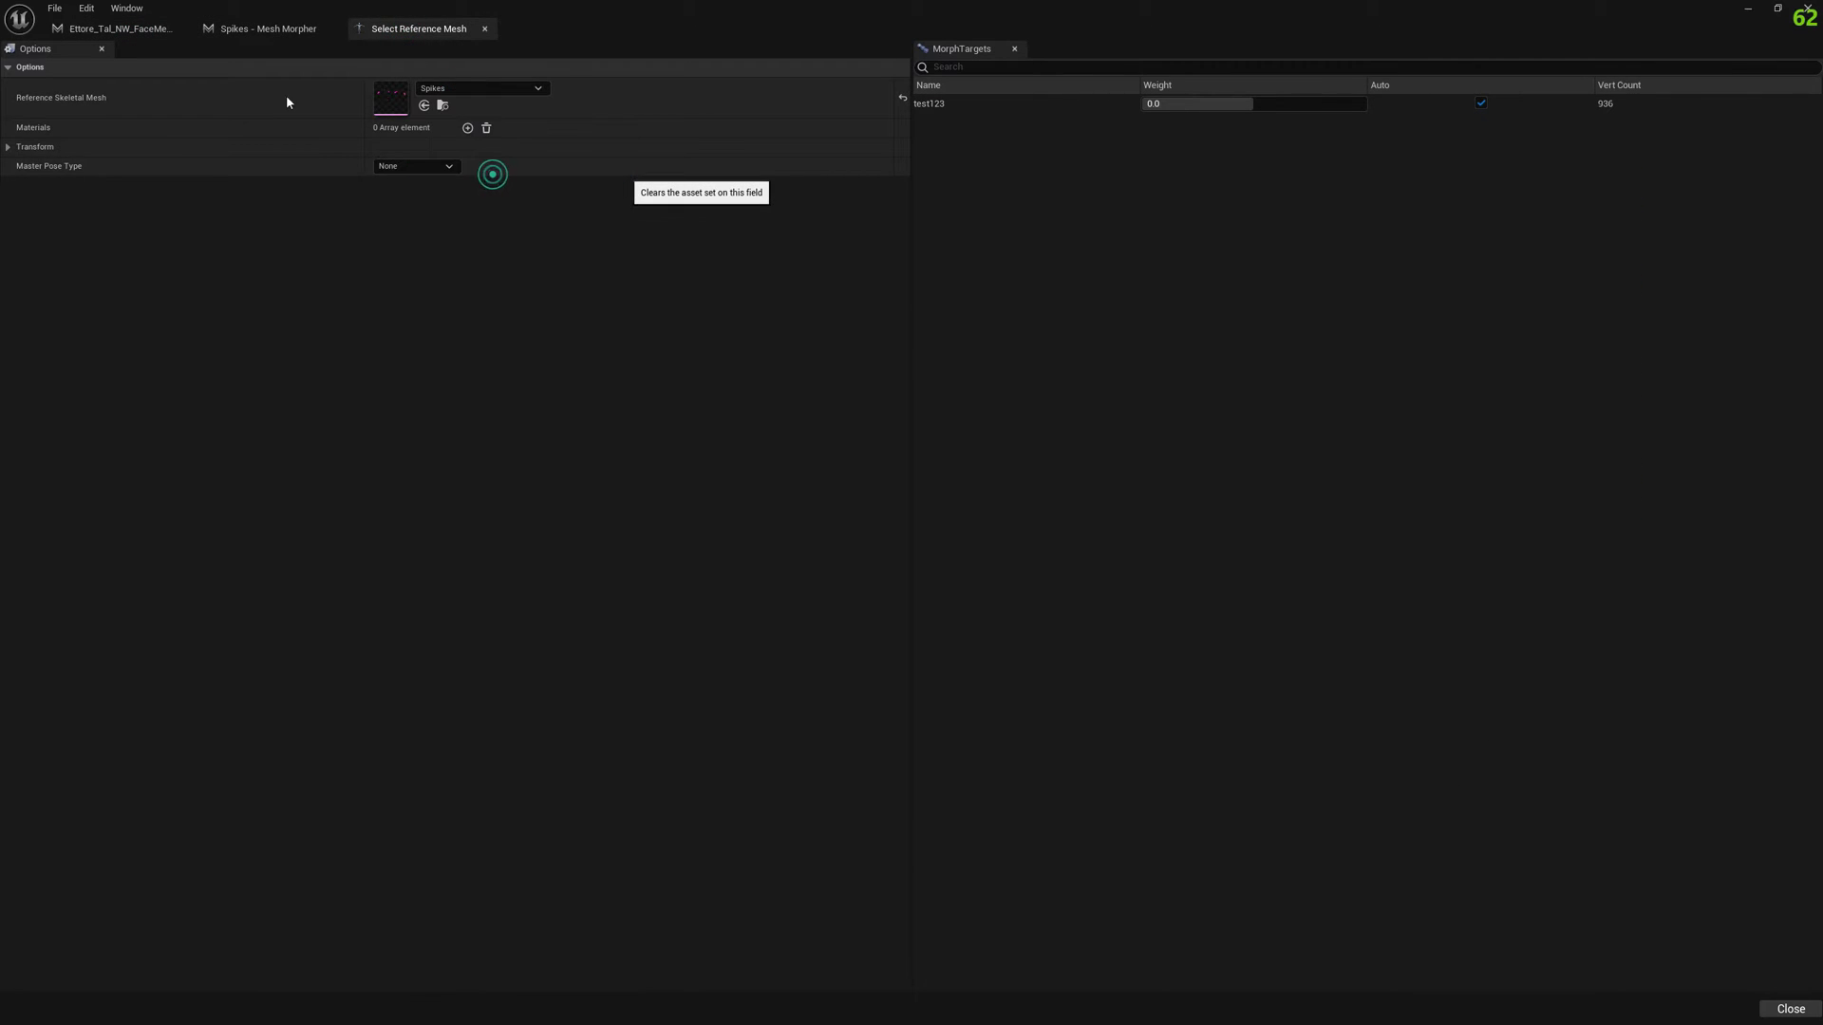
pyautogui.click(117, 33)
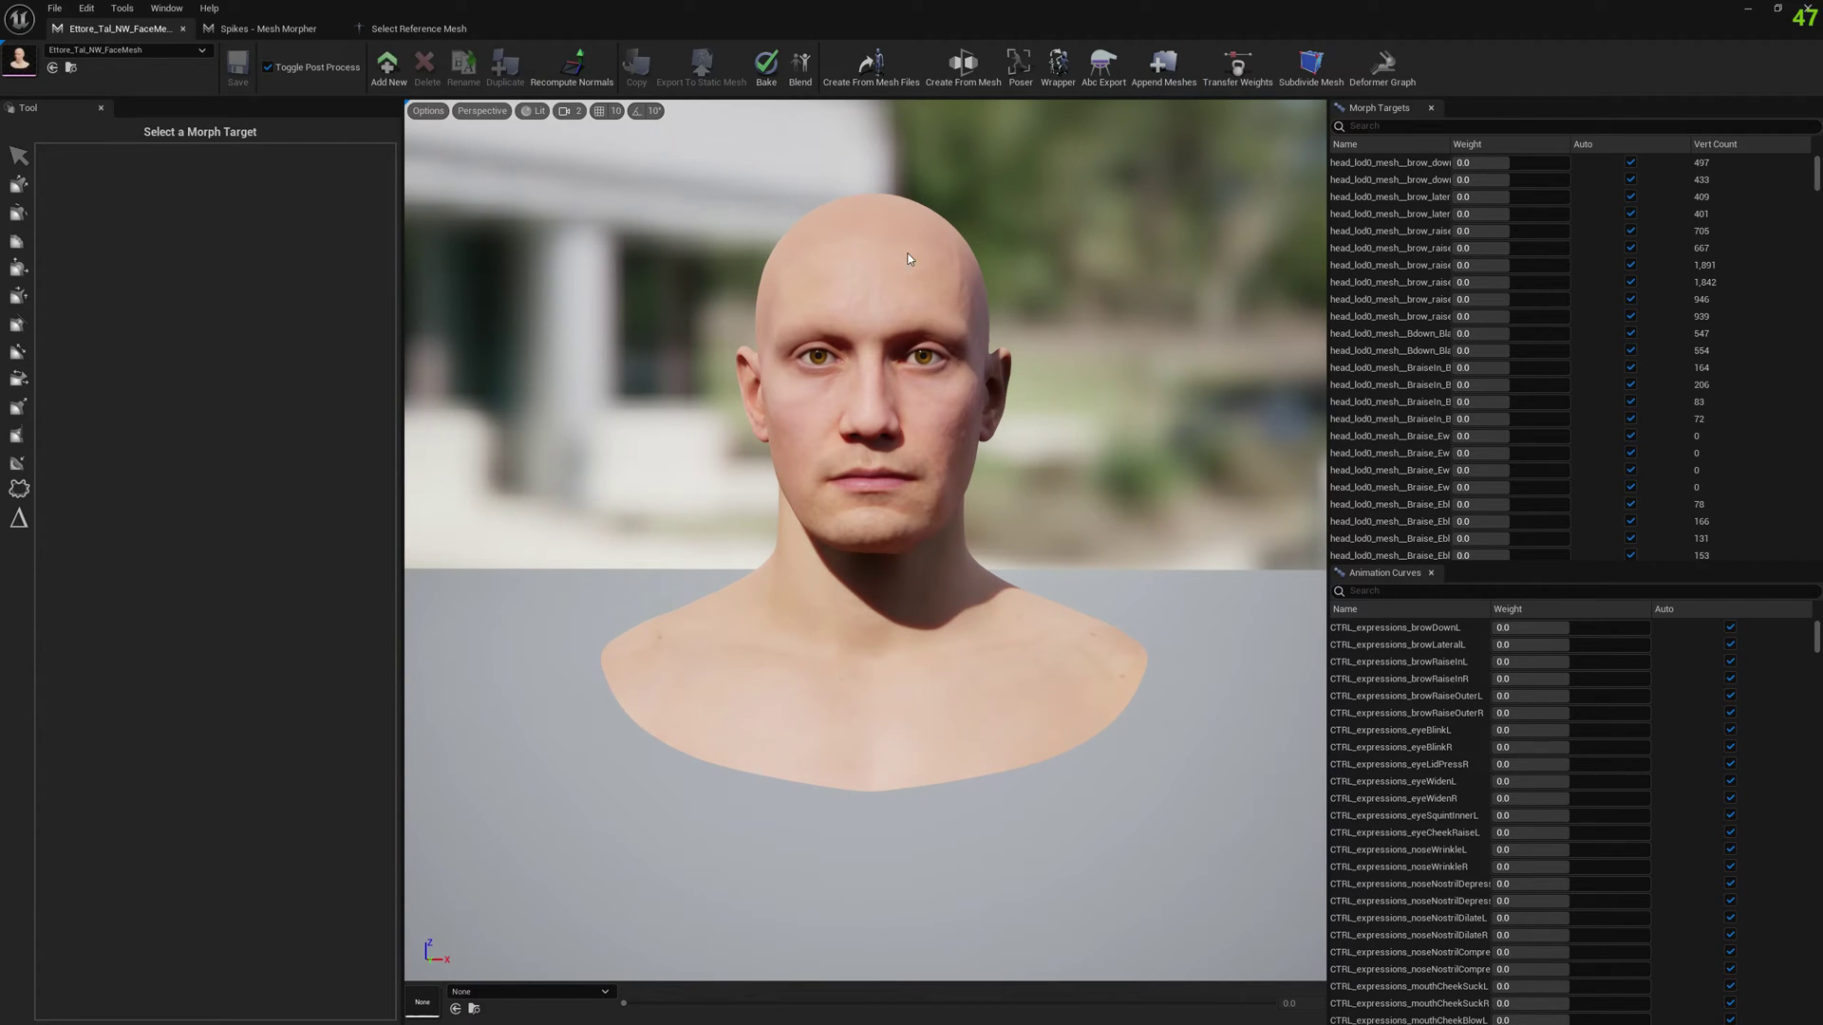
pyautogui.moveTo(959, 301); pyautogui.dragTo(1006, 301, button='right')
pyautogui.moveTo(912, 302); pyautogui.dragTo(940, 304)
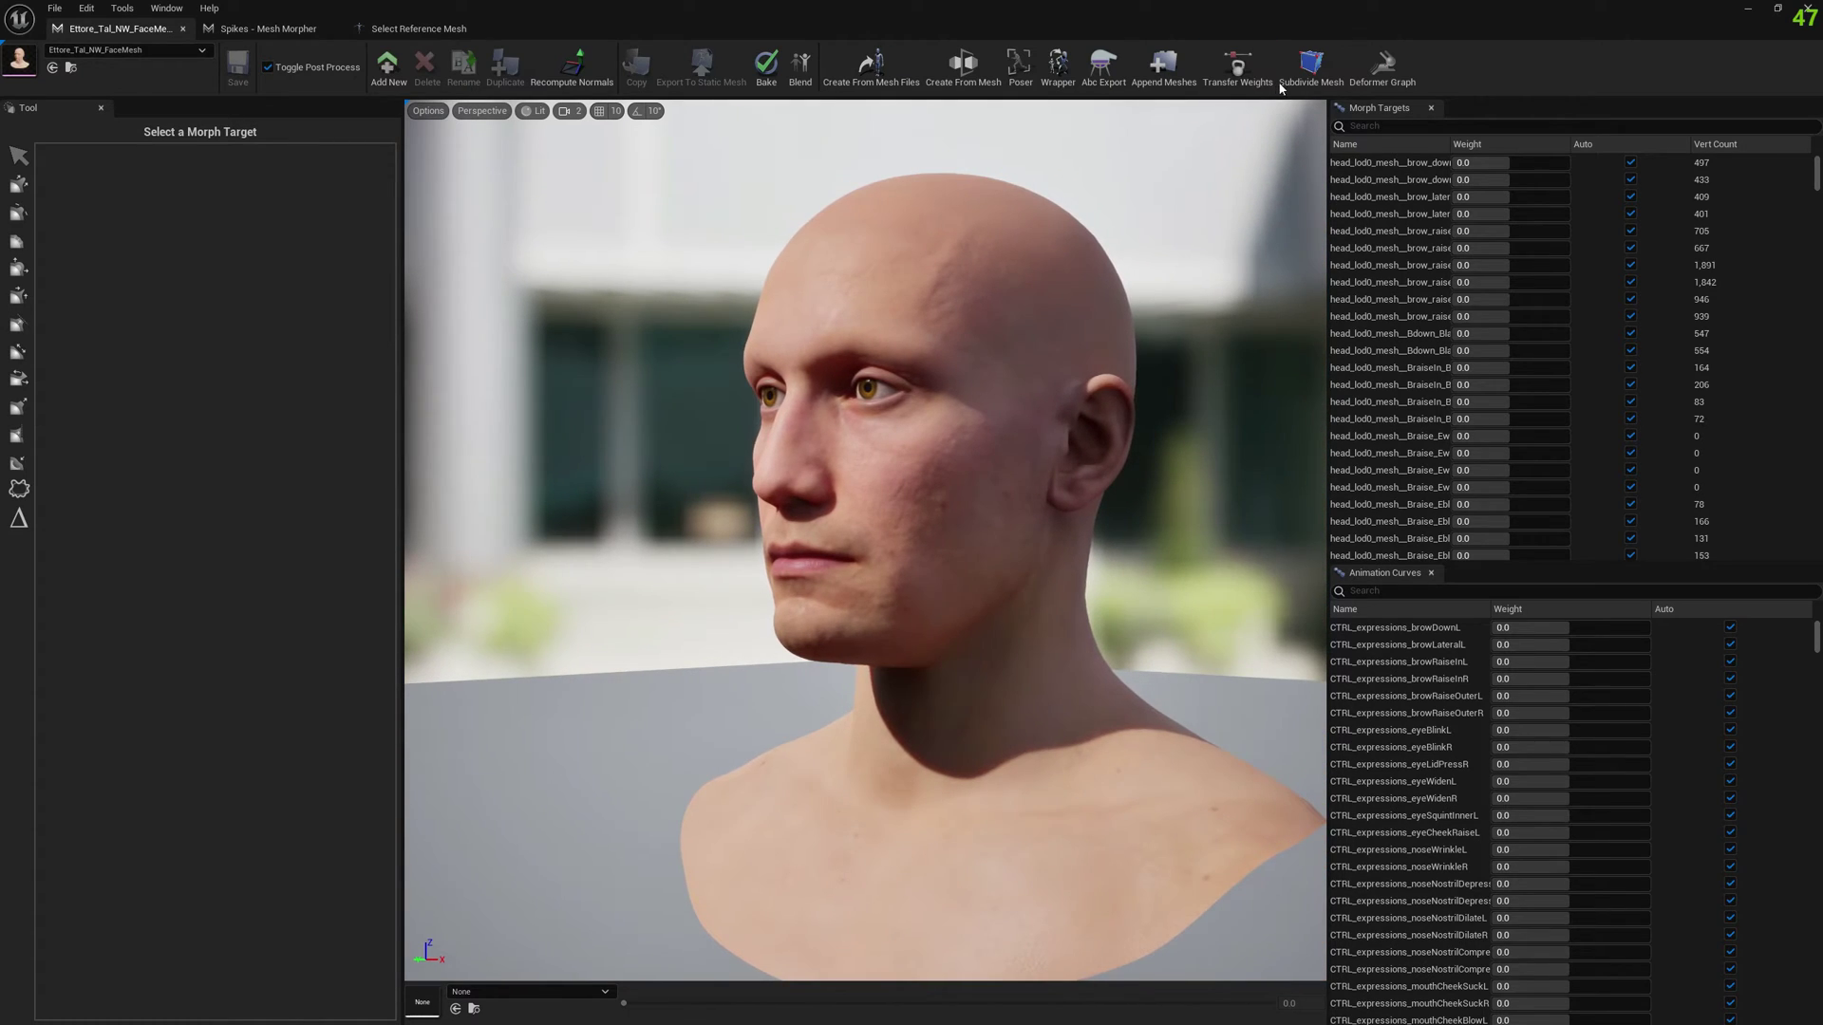
pyautogui.click(1164, 65)
pyautogui.click(1222, 488)
pyautogui.scroll(-3, 1010, 244)
pyautogui.moveTo(999, 335); pyautogui.dragTo(1135, 242, button='right')
# Step: Append the Spikes skeletal mesh to the face mesh, using the default LOD and weight transfer options
pyautogui.click(1175, 87)
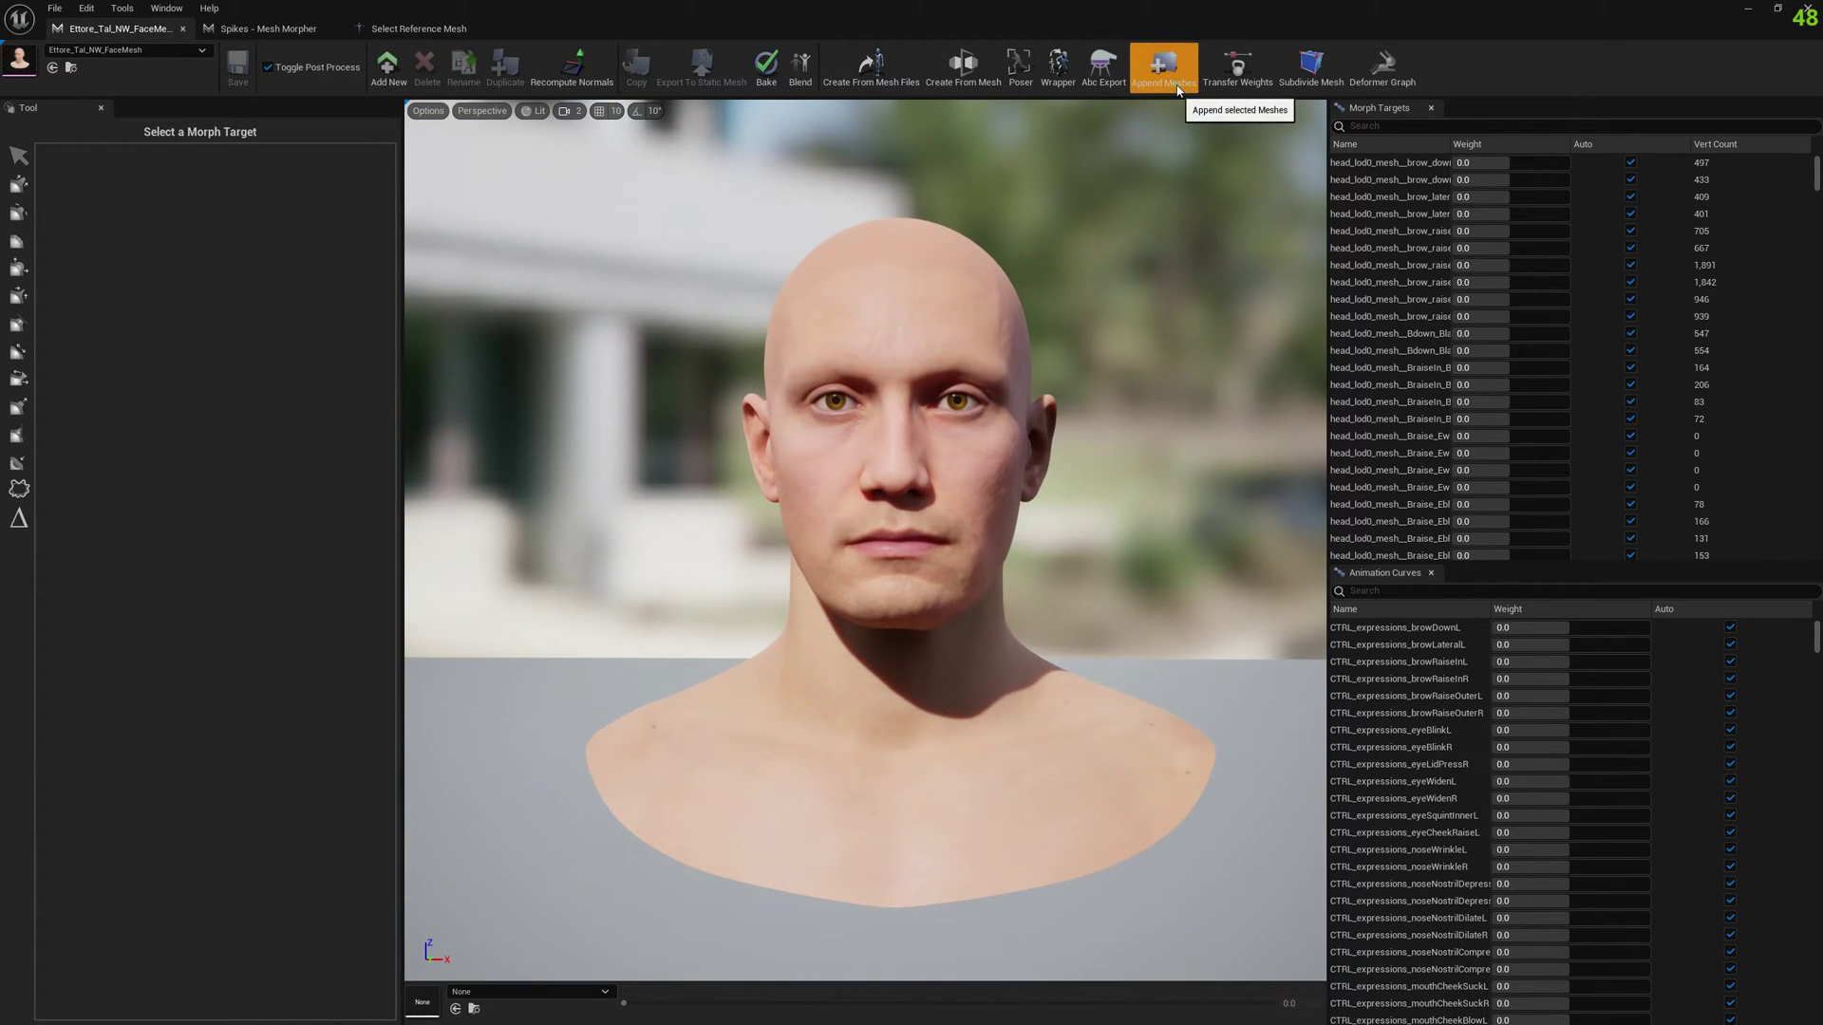
pyautogui.click(1085, 534)
pyautogui.click(1082, 555)
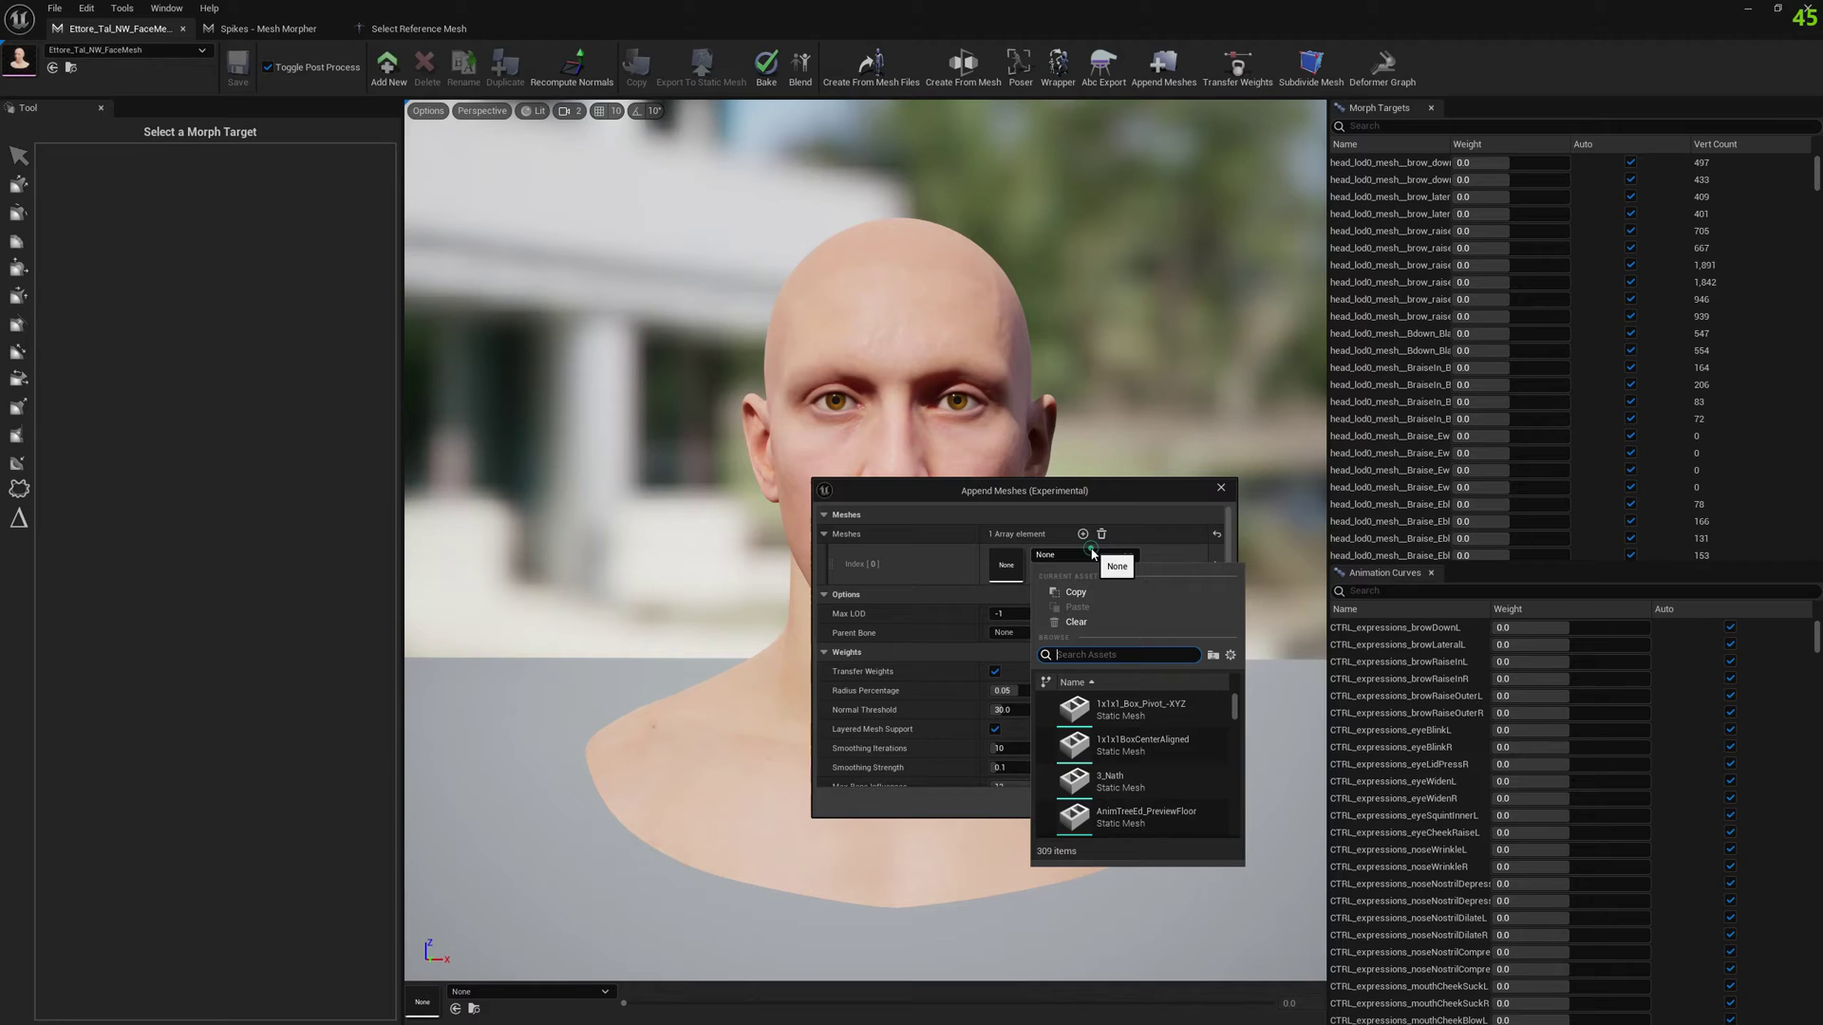
pyautogui.write('spike')
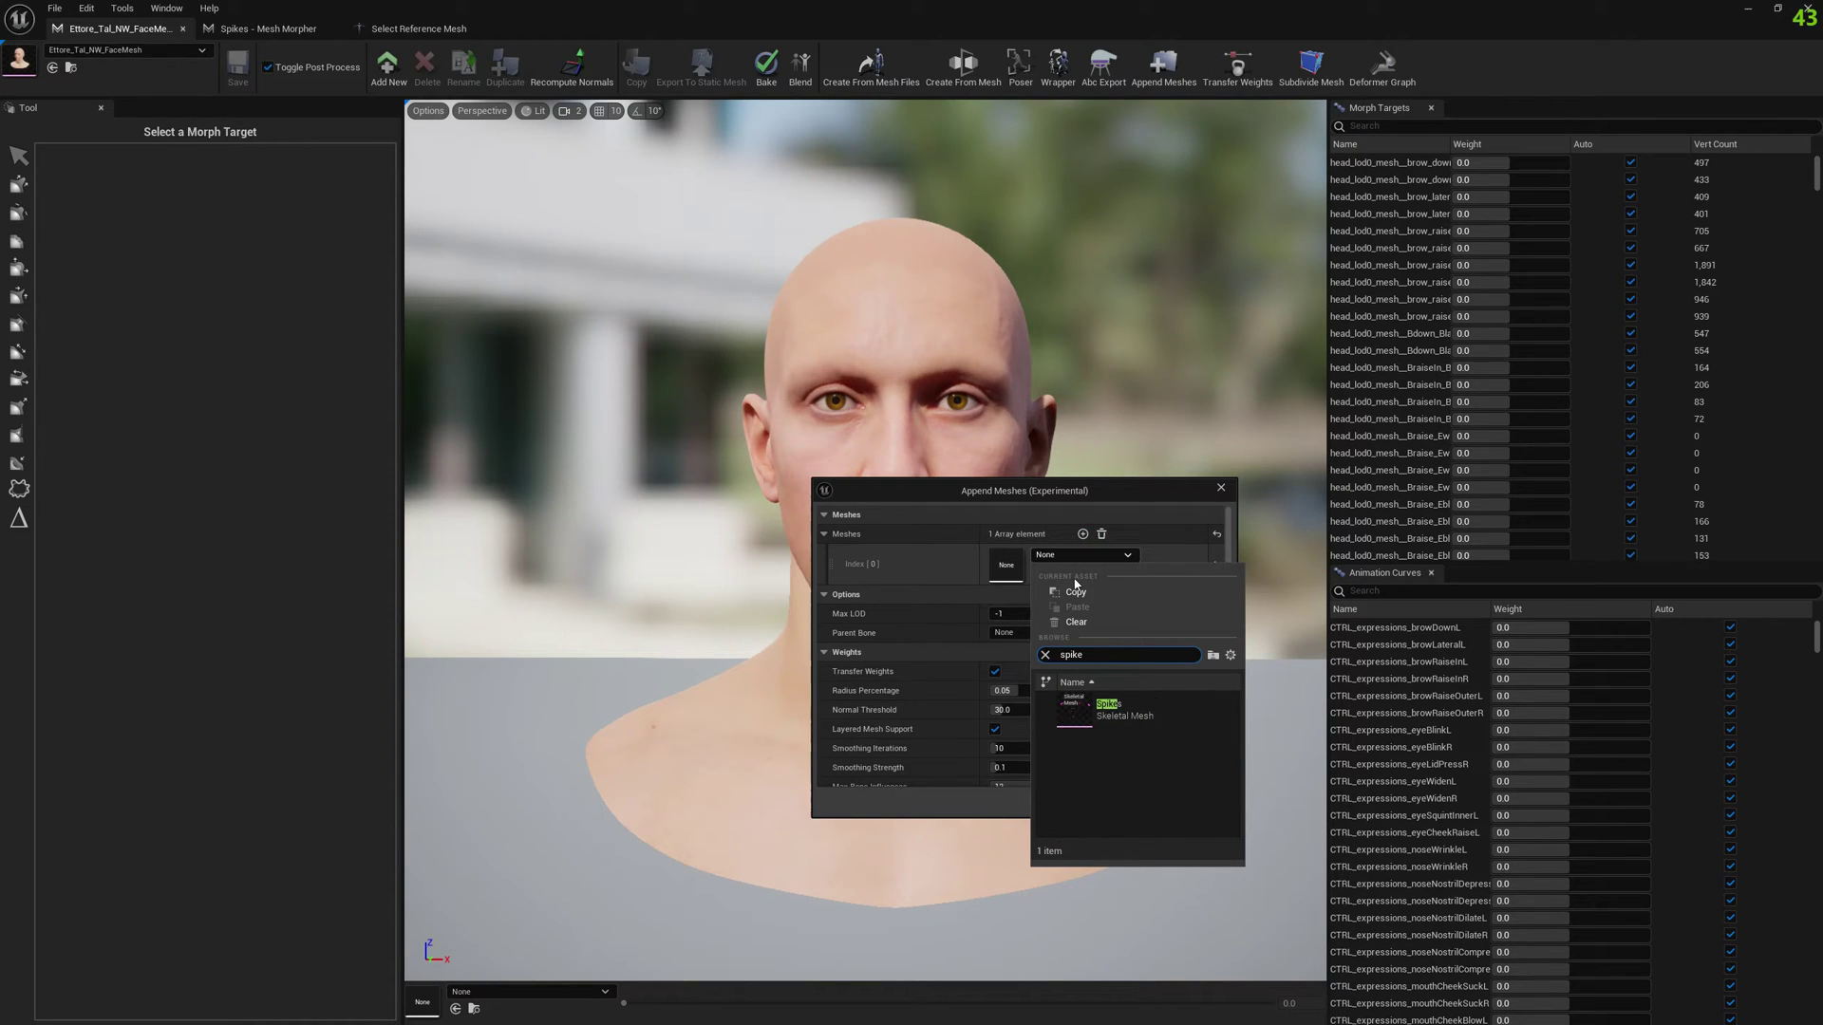
pyautogui.click(1106, 711)
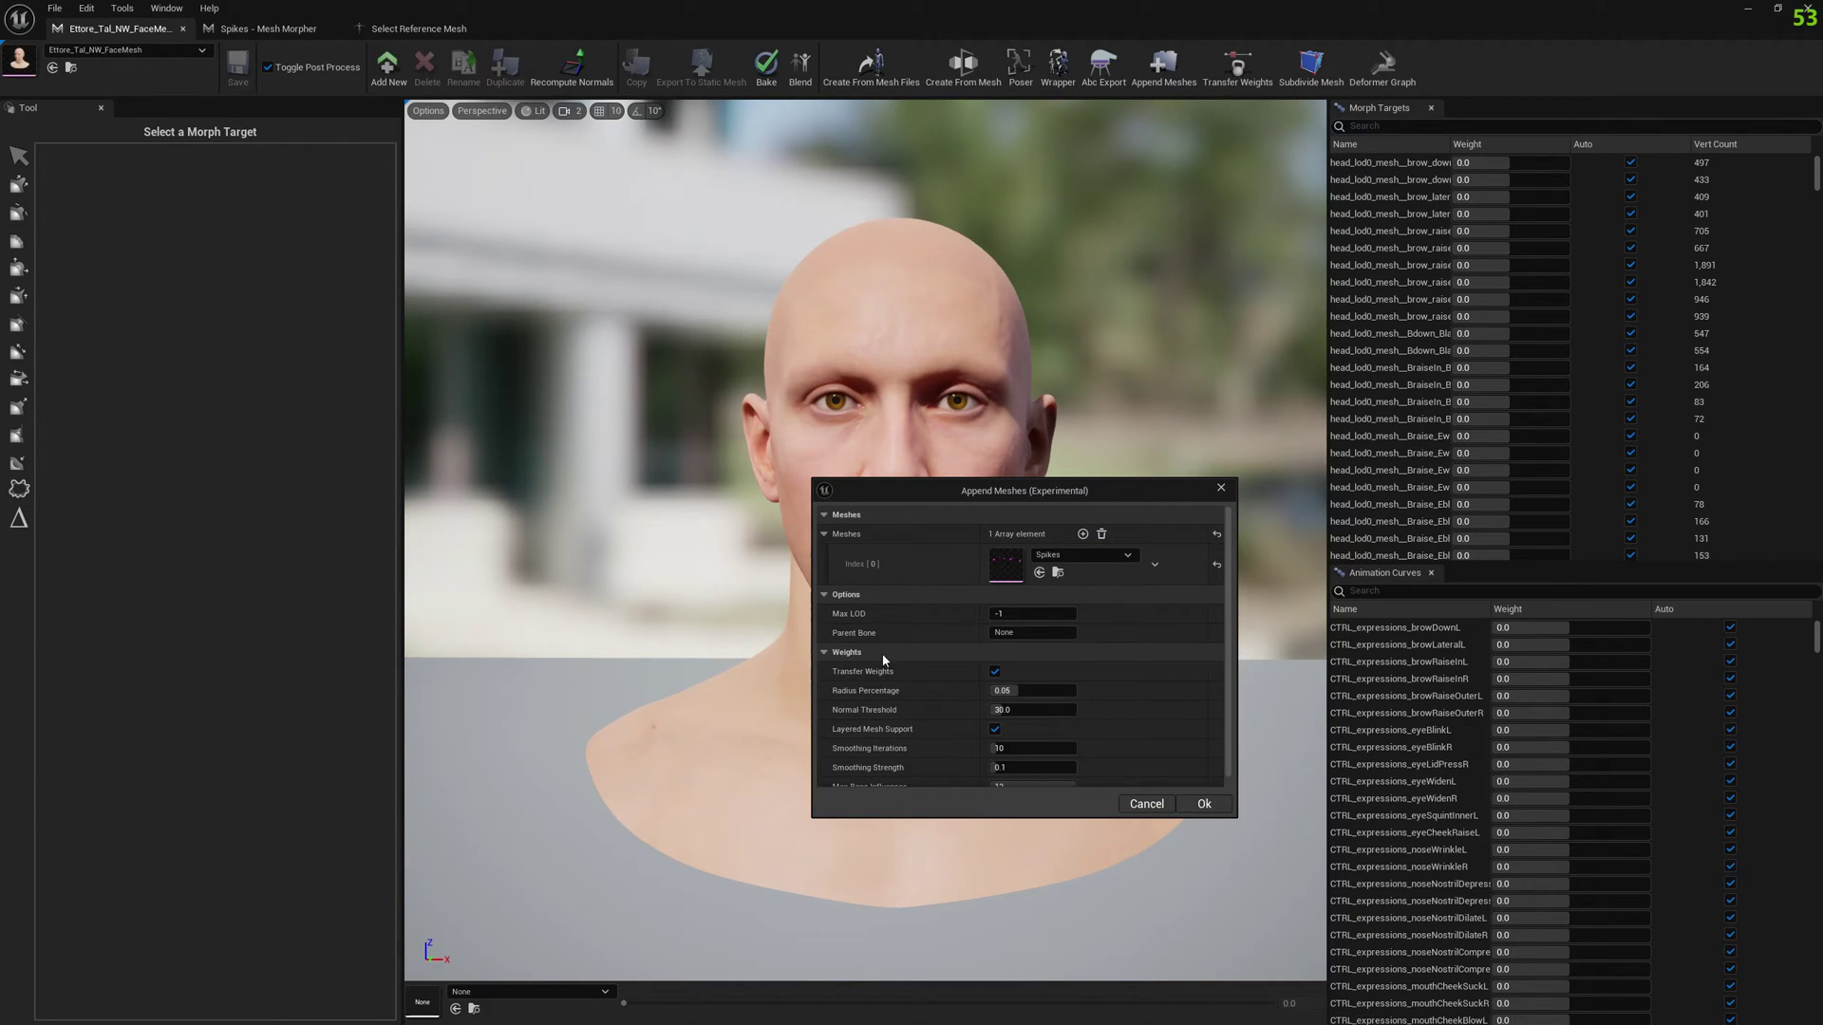
pyautogui.moveTo(1013, 498); pyautogui.dragTo(1051, 413)
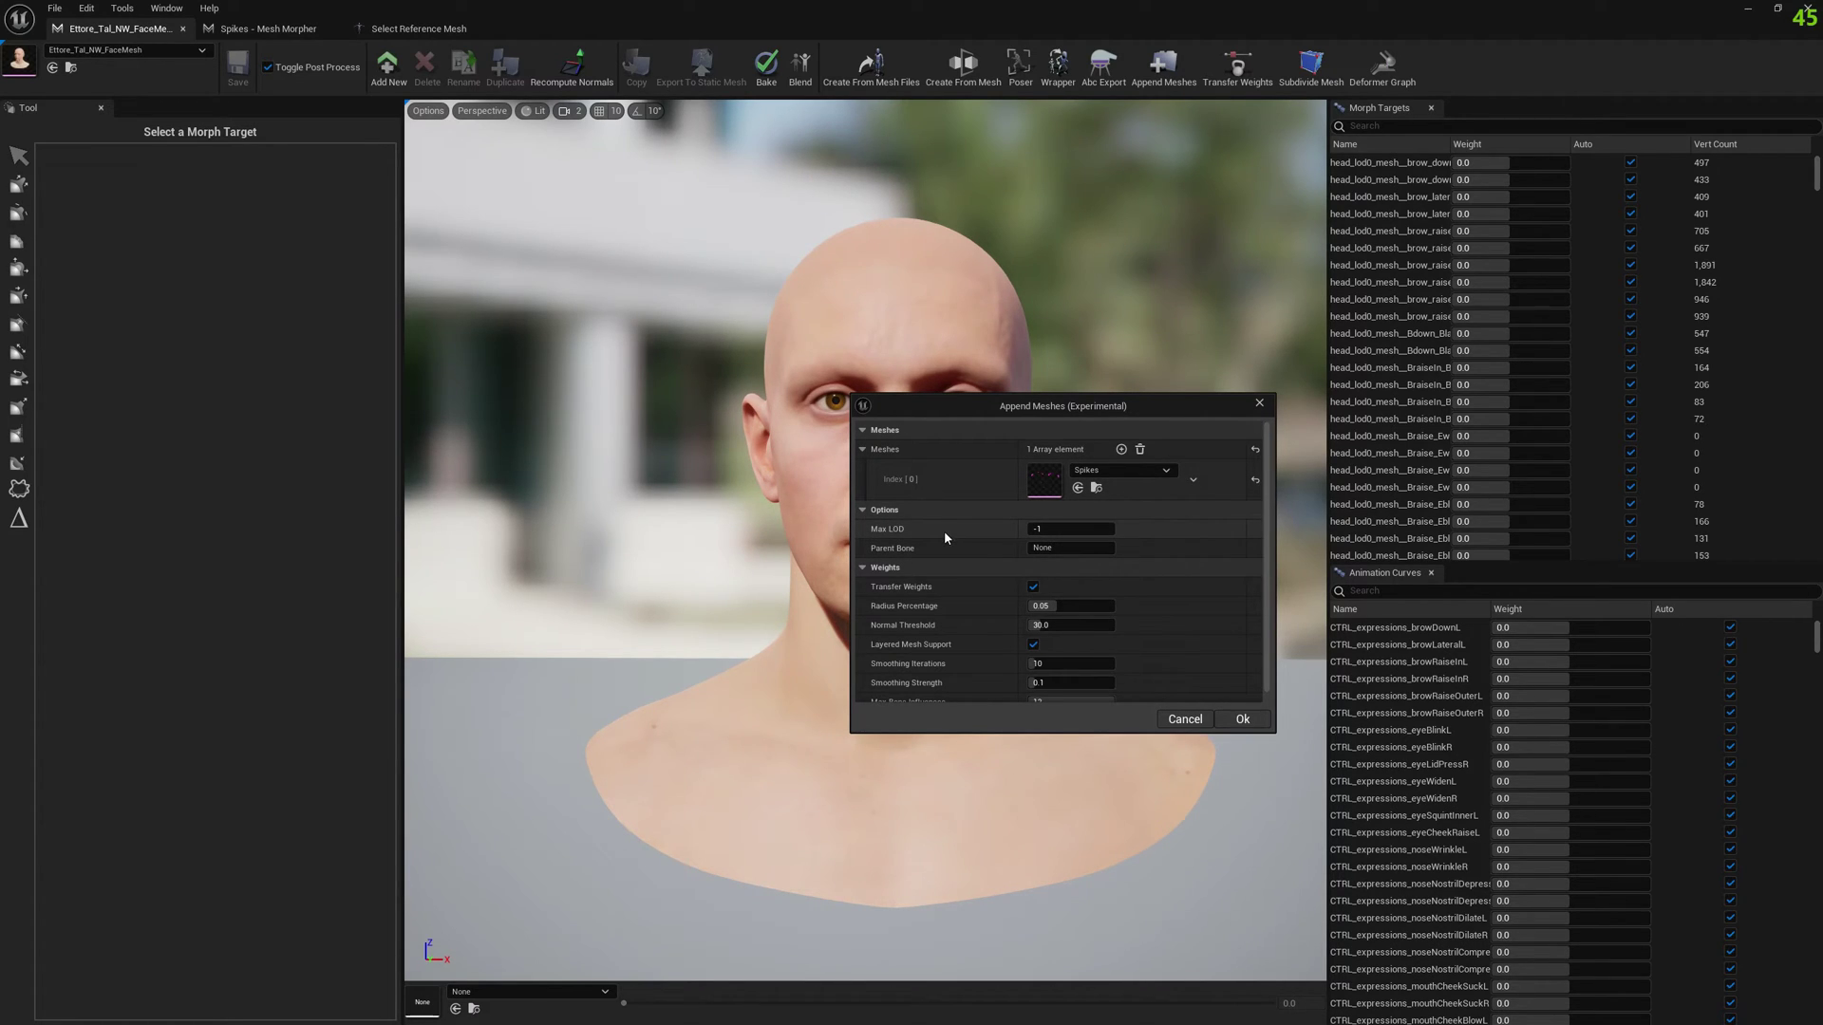
pyautogui.click(1057, 529)
pyautogui.click(936, 533)
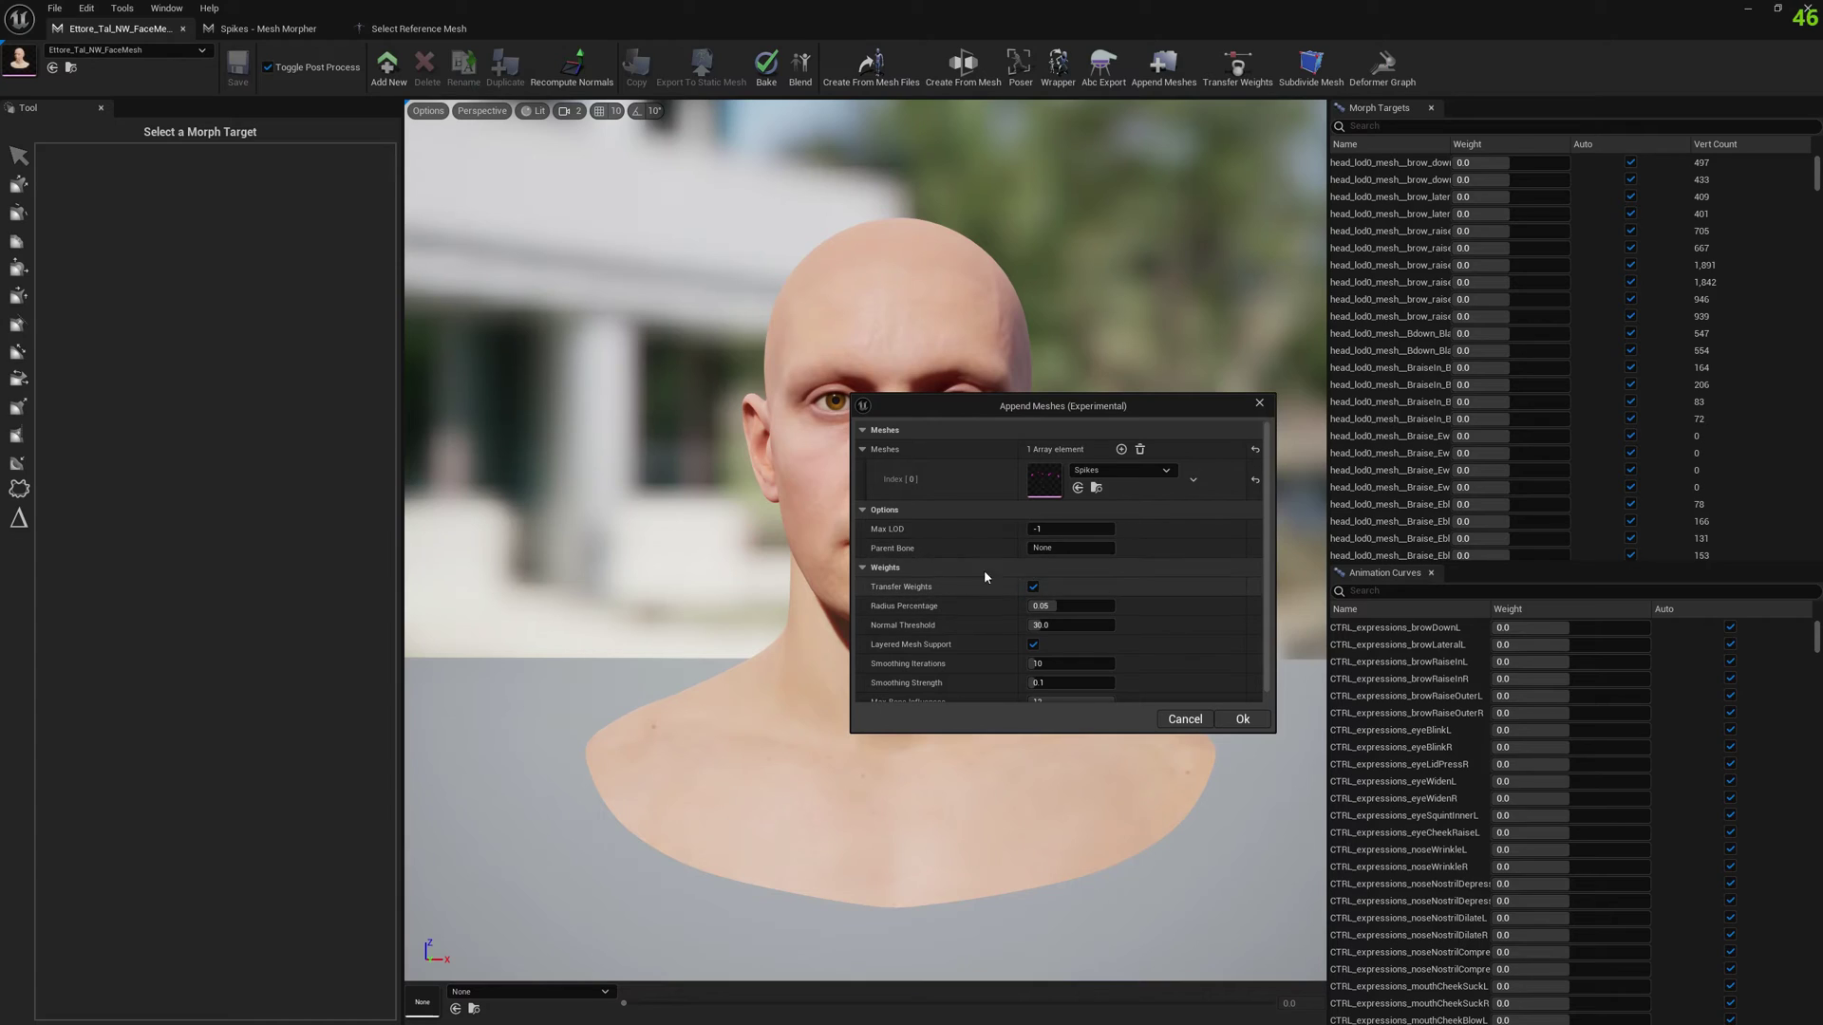
pyautogui.click(1243, 721)
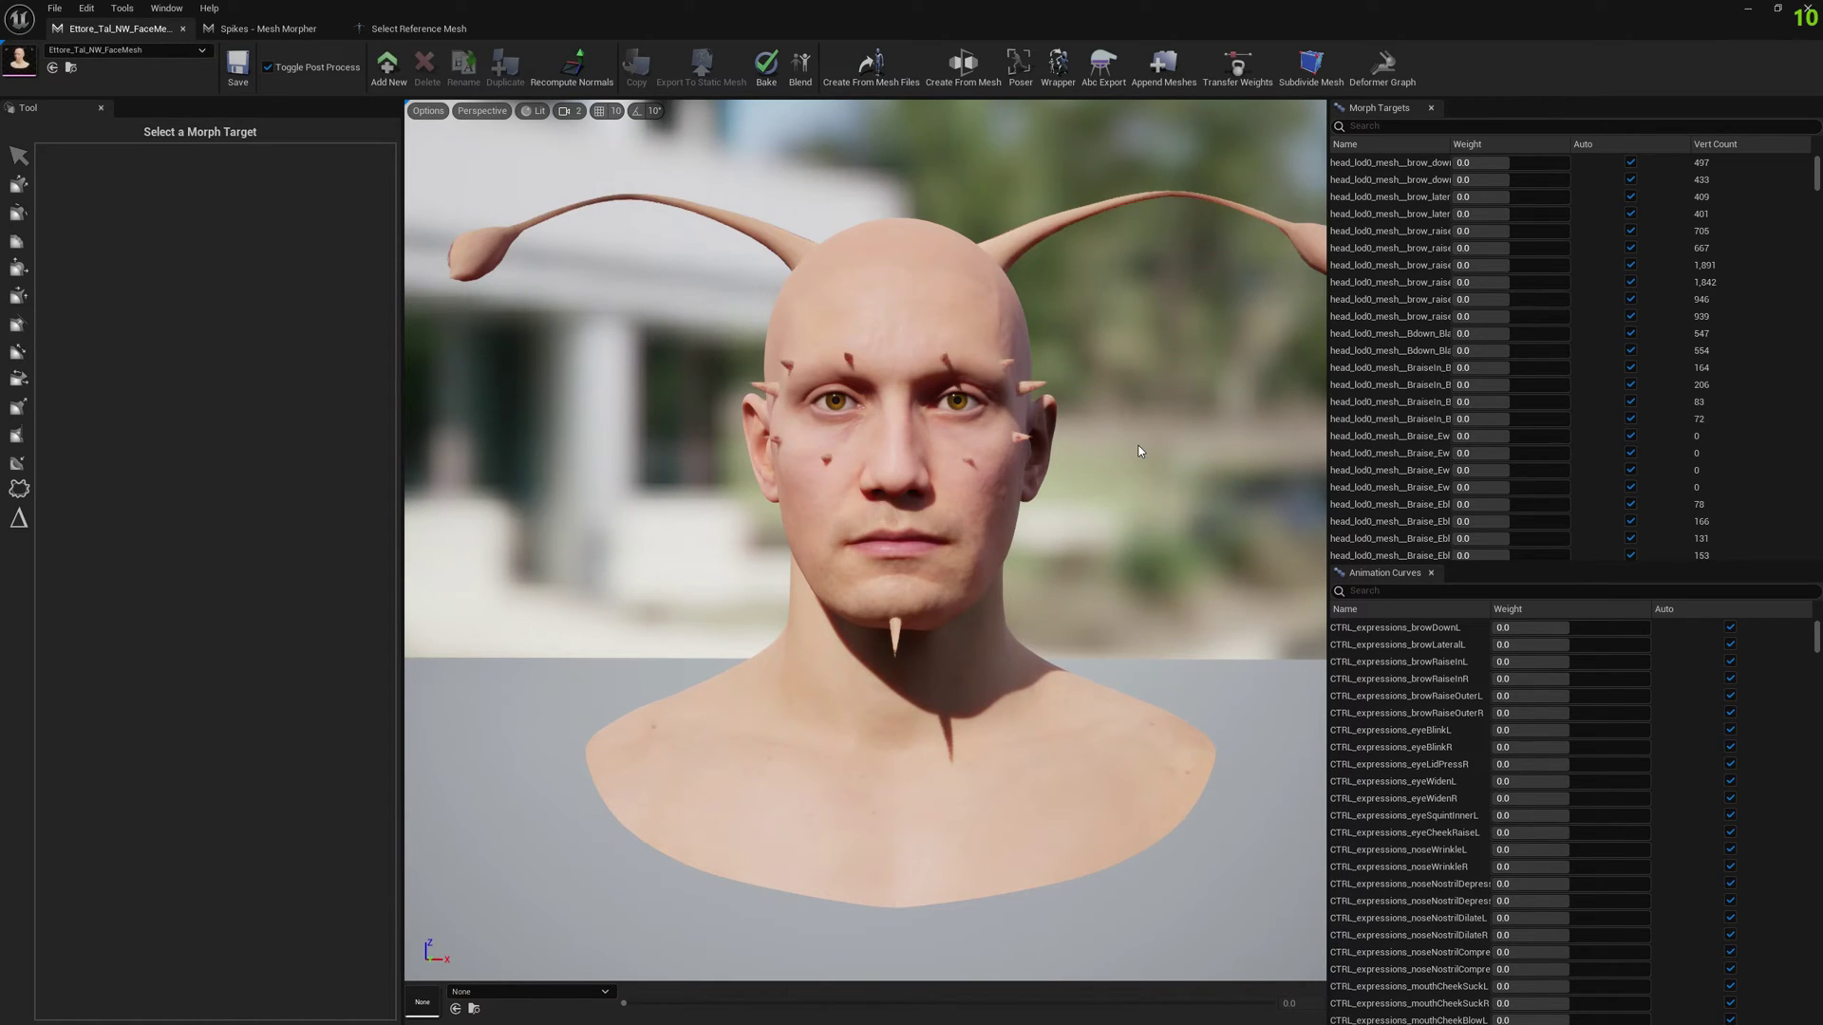
# Step: Inspect the appended spikes on the head, then open the face mesh in the skeletal mesh editor and show its asset details
pyautogui.scroll(3, 1028, 373)
pyautogui.keyDown('alt'); pyautogui.moveTo(1028, 373); pyautogui.dragTo(1013, 380); pyautogui.keyUp('alt')
pyautogui.moveTo(1013, 380); pyautogui.dragTo(1225, 378, button='right')
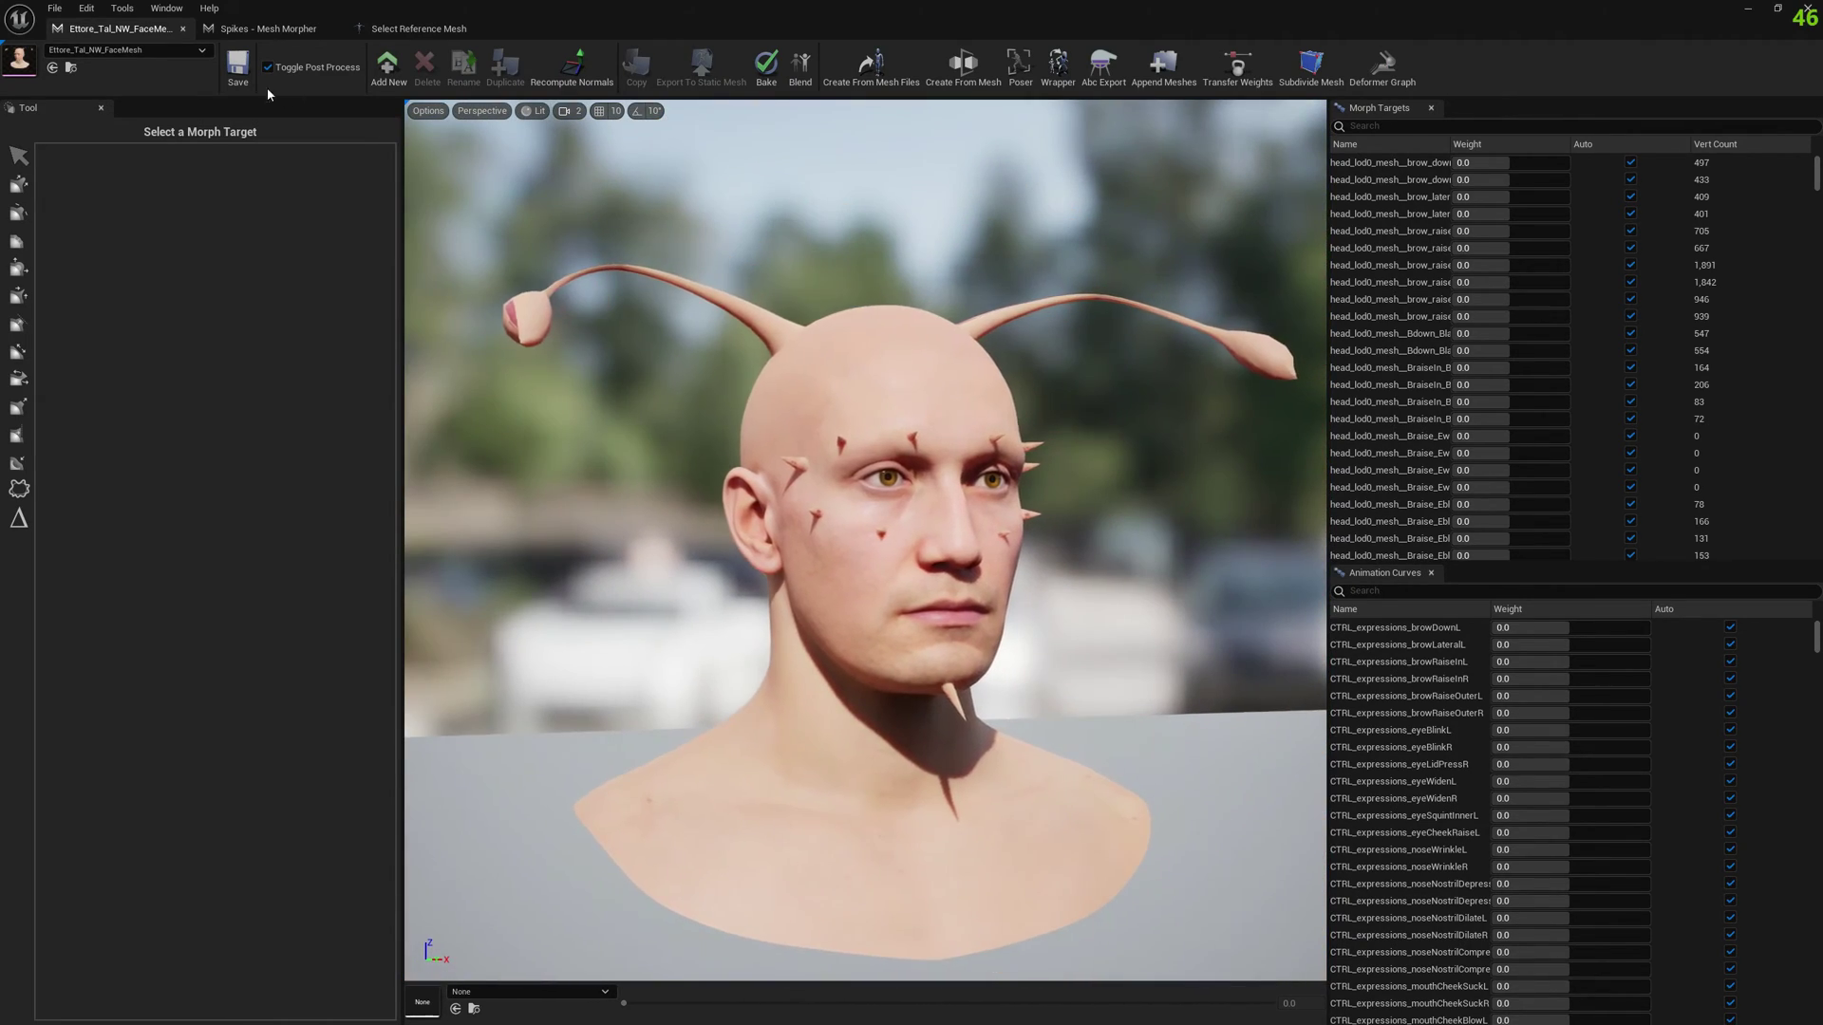
pyautogui.click(23, 63)
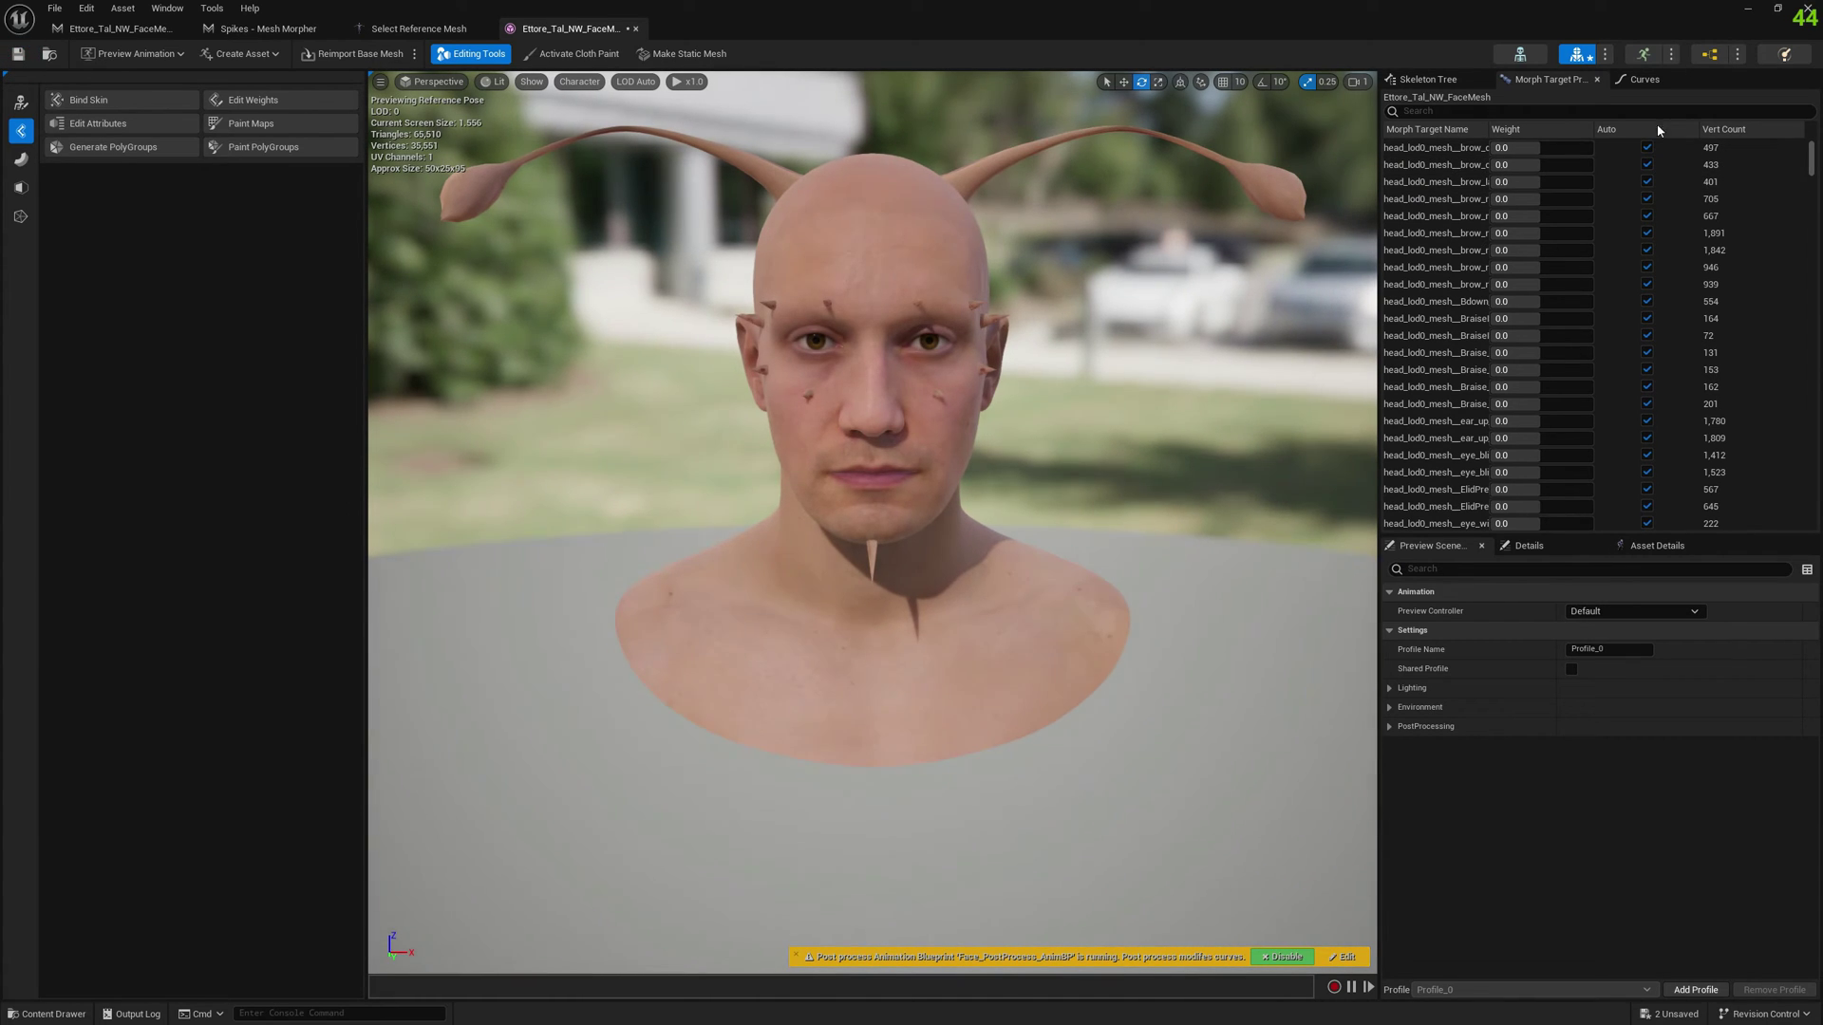
pyautogui.click(1525, 545)
pyautogui.click(1432, 545)
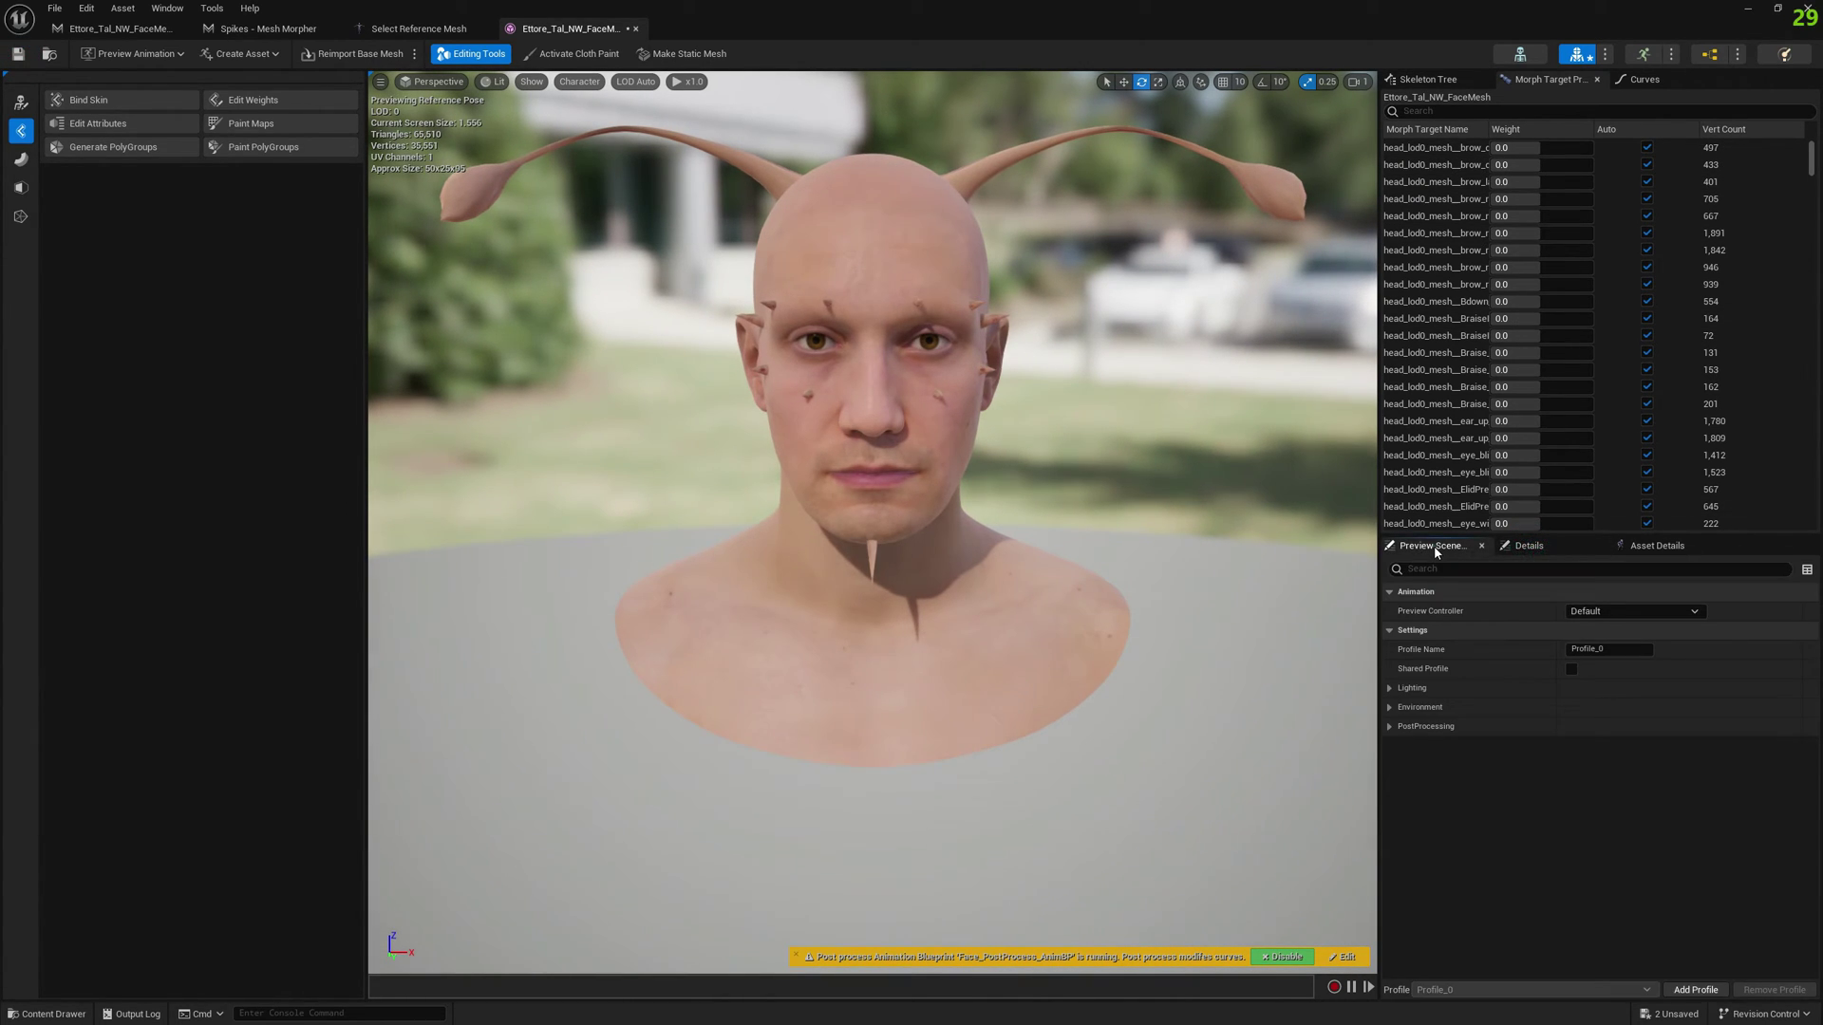
pyautogui.click(1541, 548)
pyautogui.click(1647, 548)
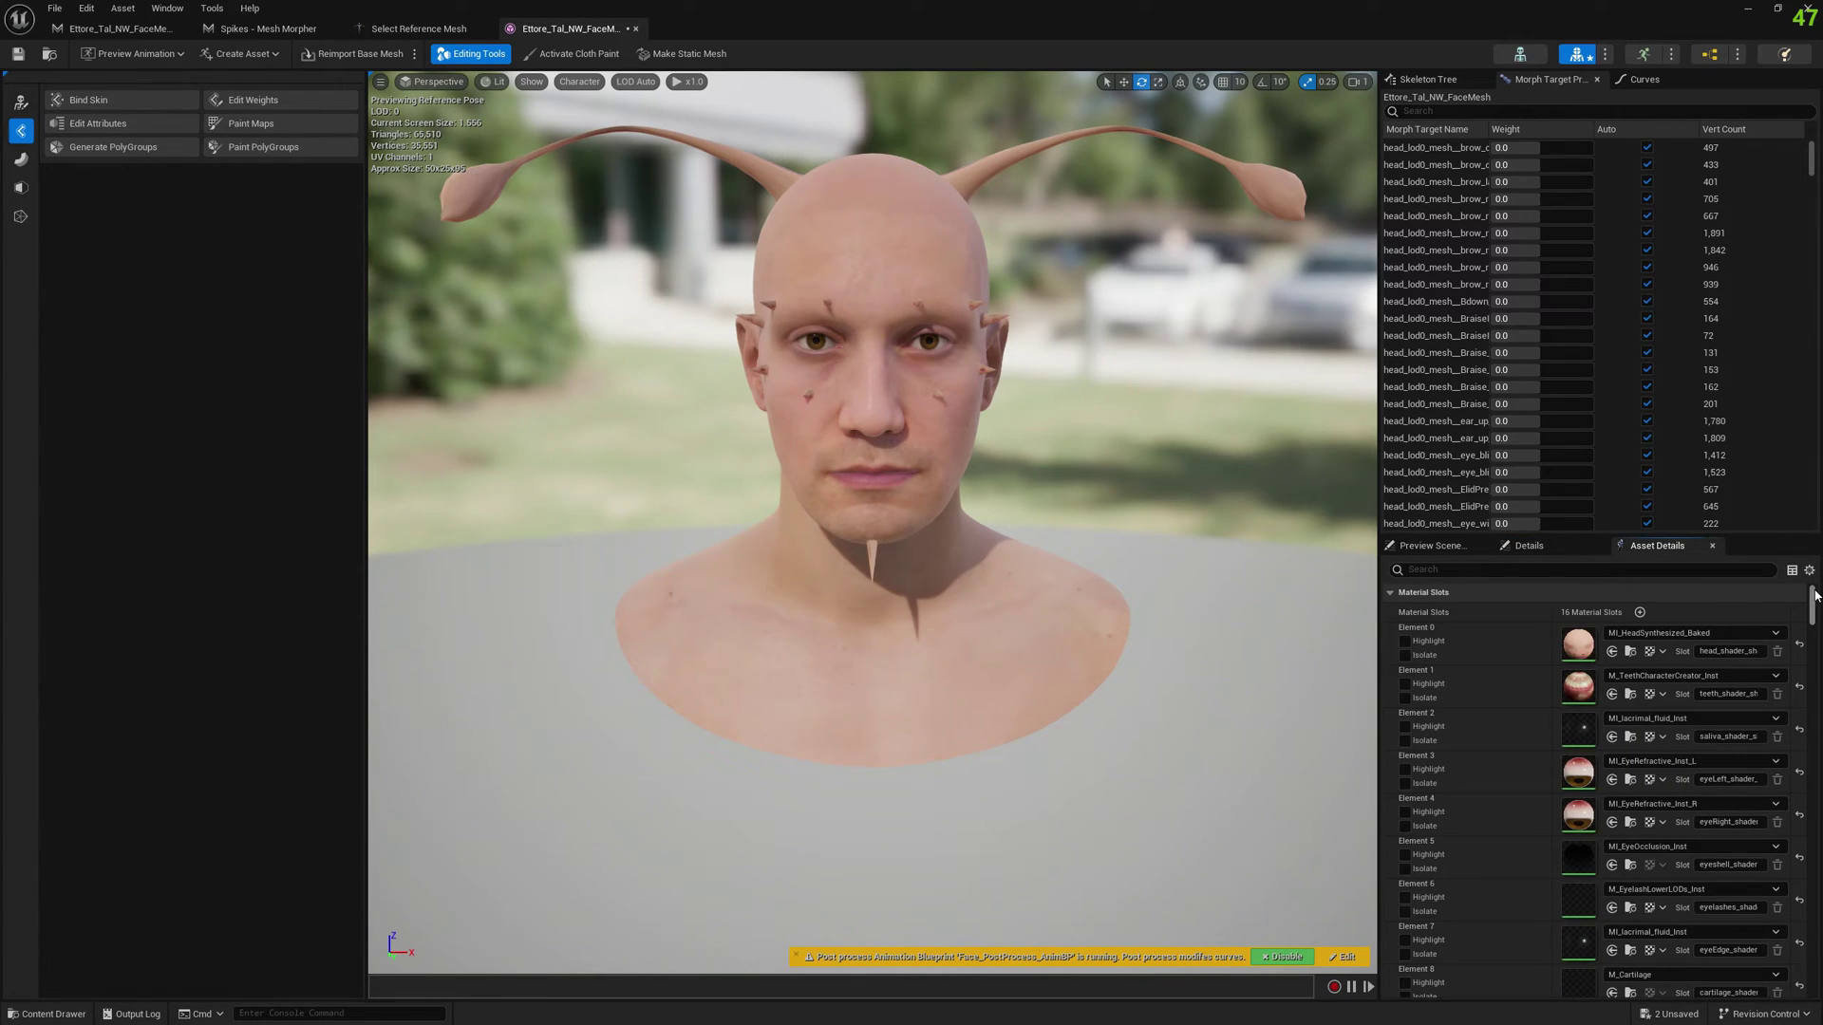
# Step: Assign the [15] Spikes material slot to Section 9 of LOD 0 and save the face mesh
pyautogui.moveTo(1820, 624); pyautogui.dragTo(1819, 617)
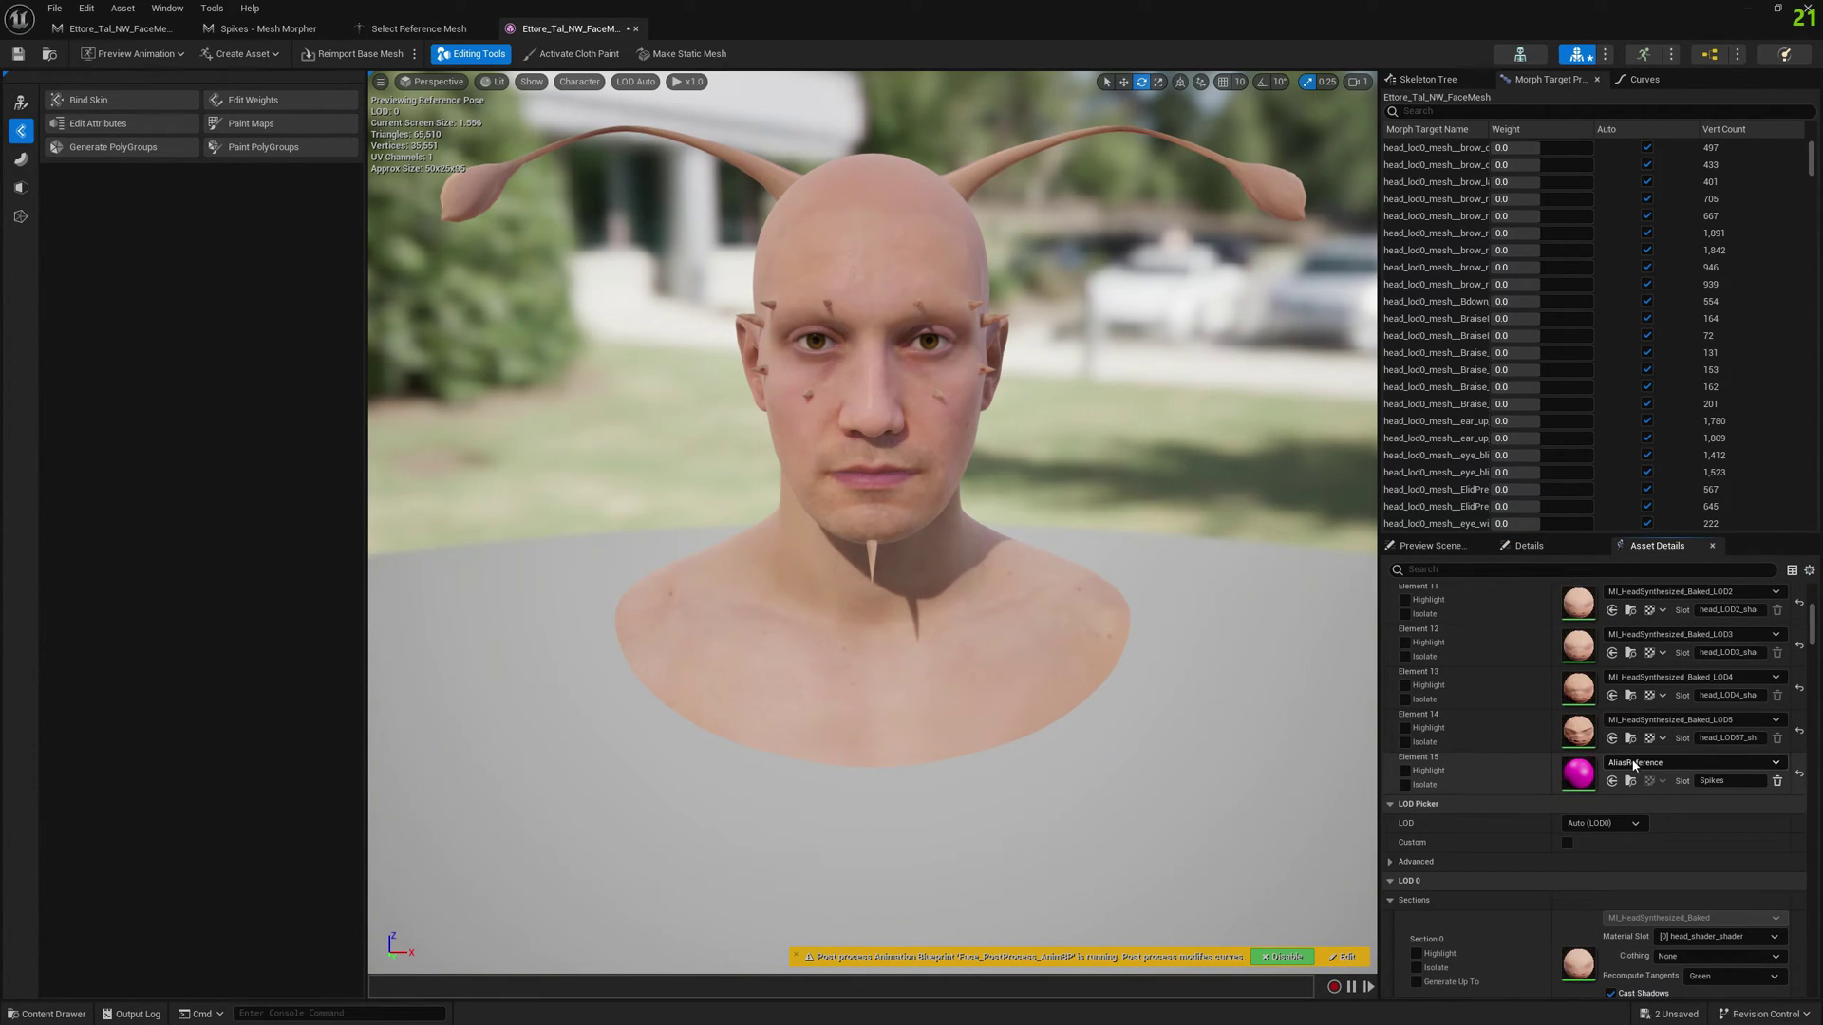
pyautogui.scroll(-4, 1804, 637)
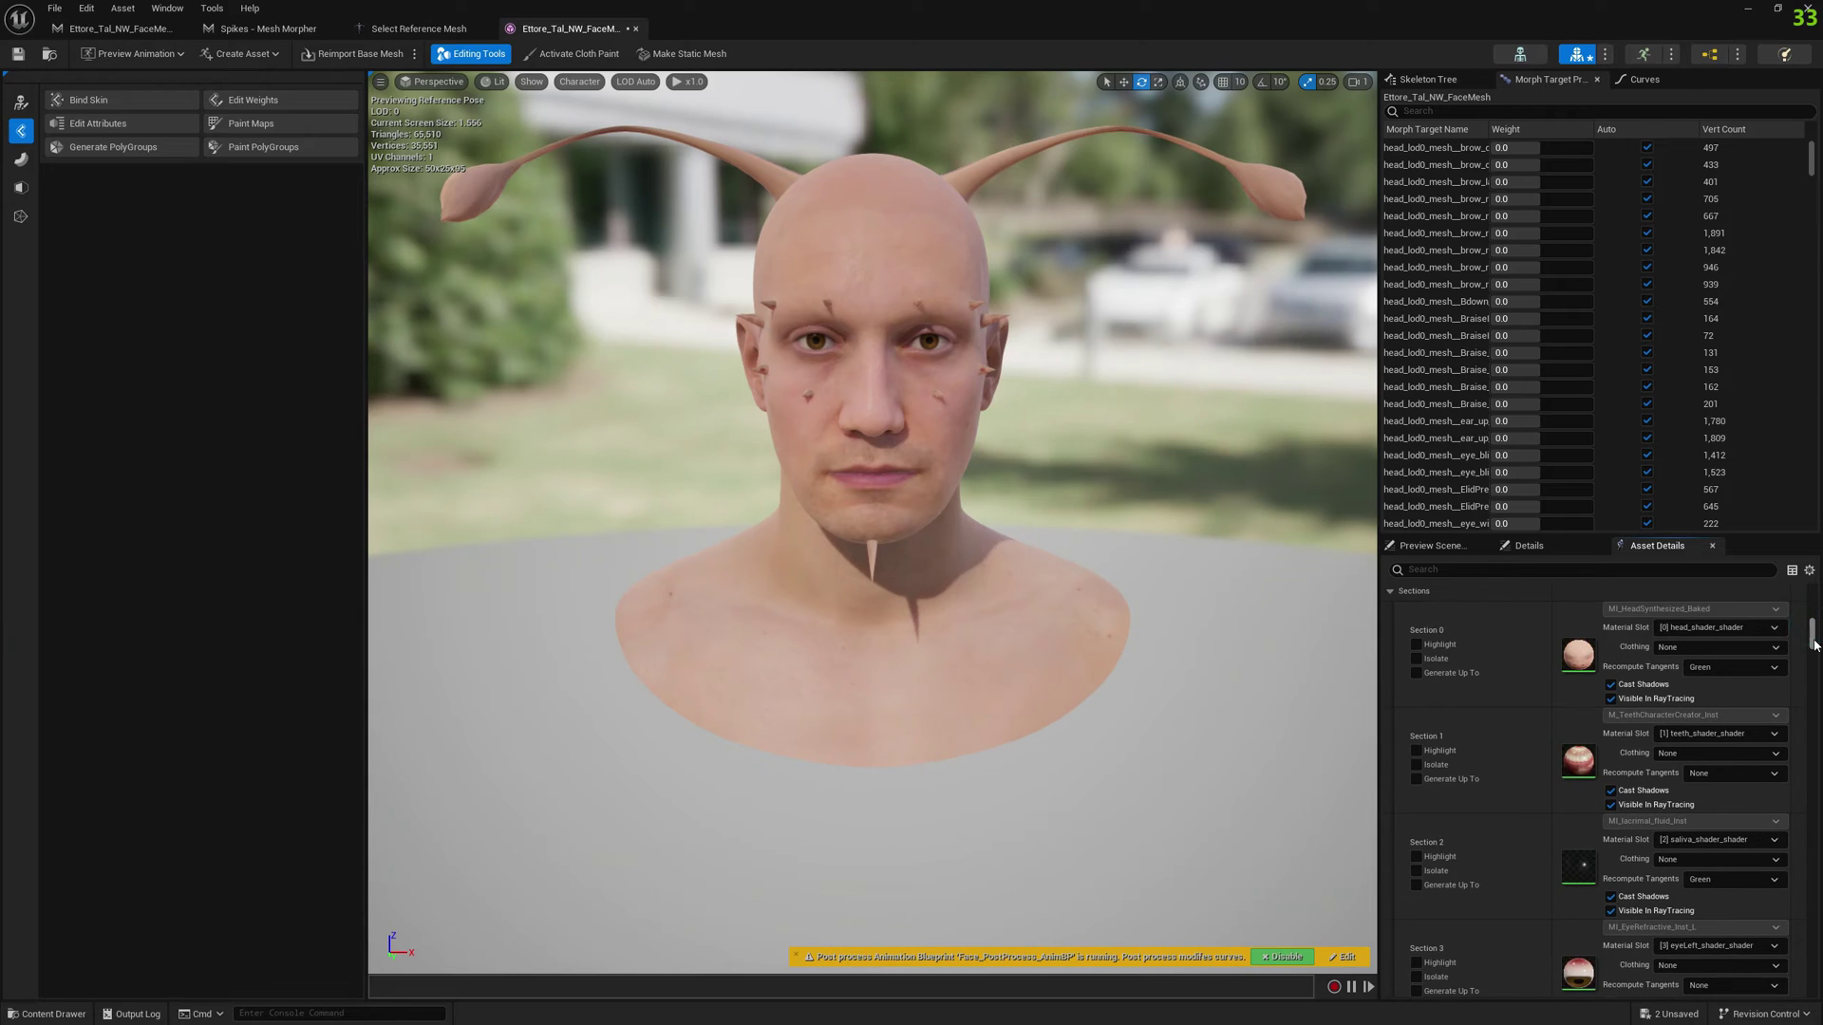
pyautogui.scroll(3, 1813, 636)
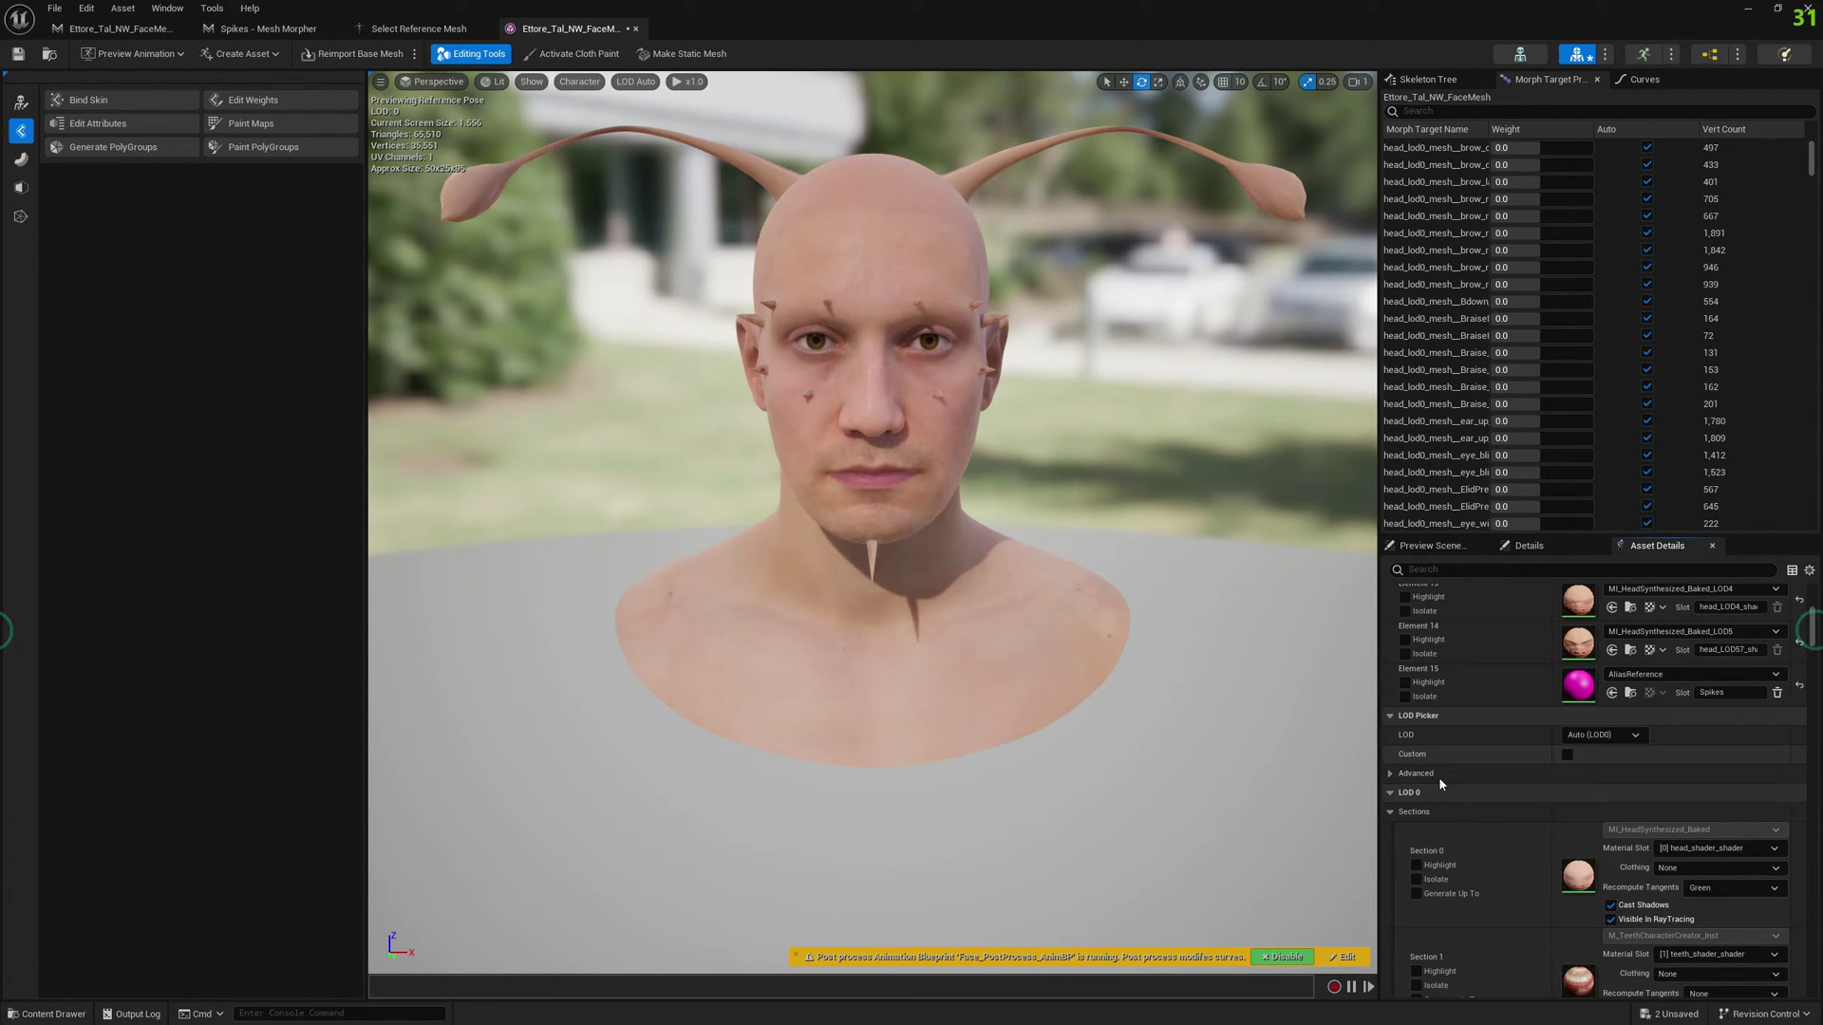
pyautogui.scroll(-10, 1797, 662)
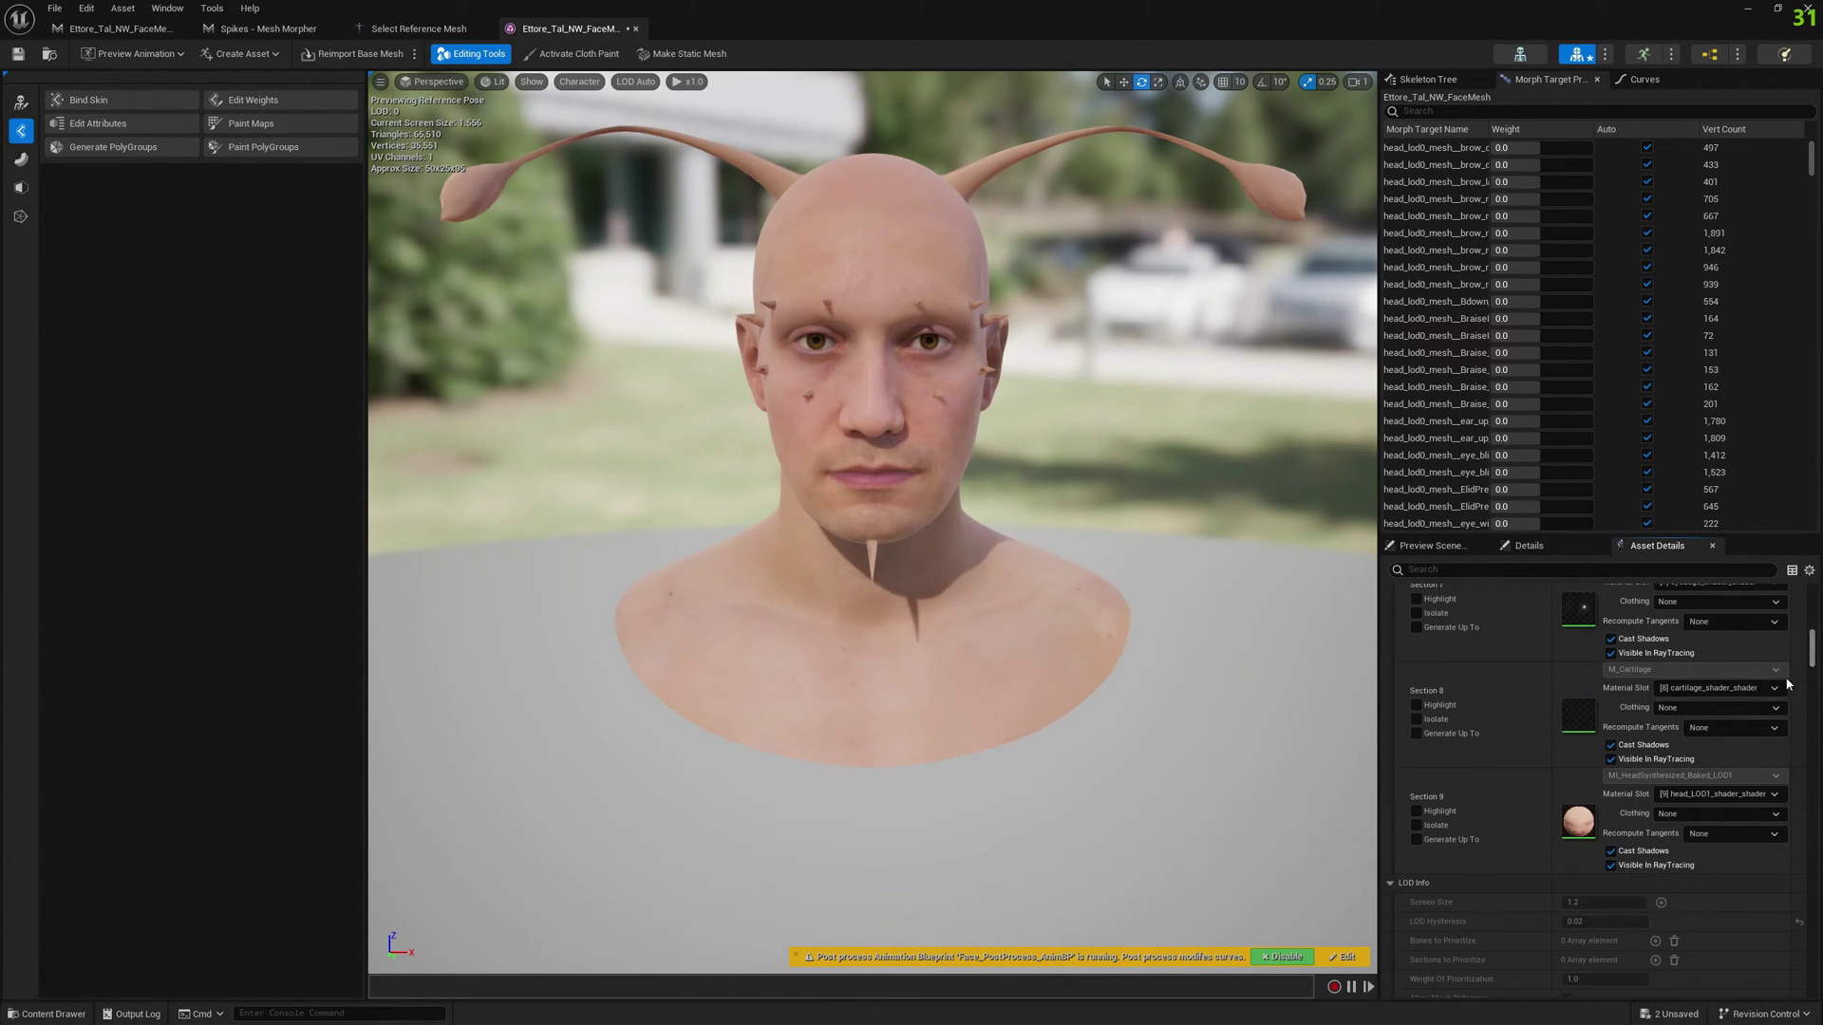
pyautogui.click(1704, 795)
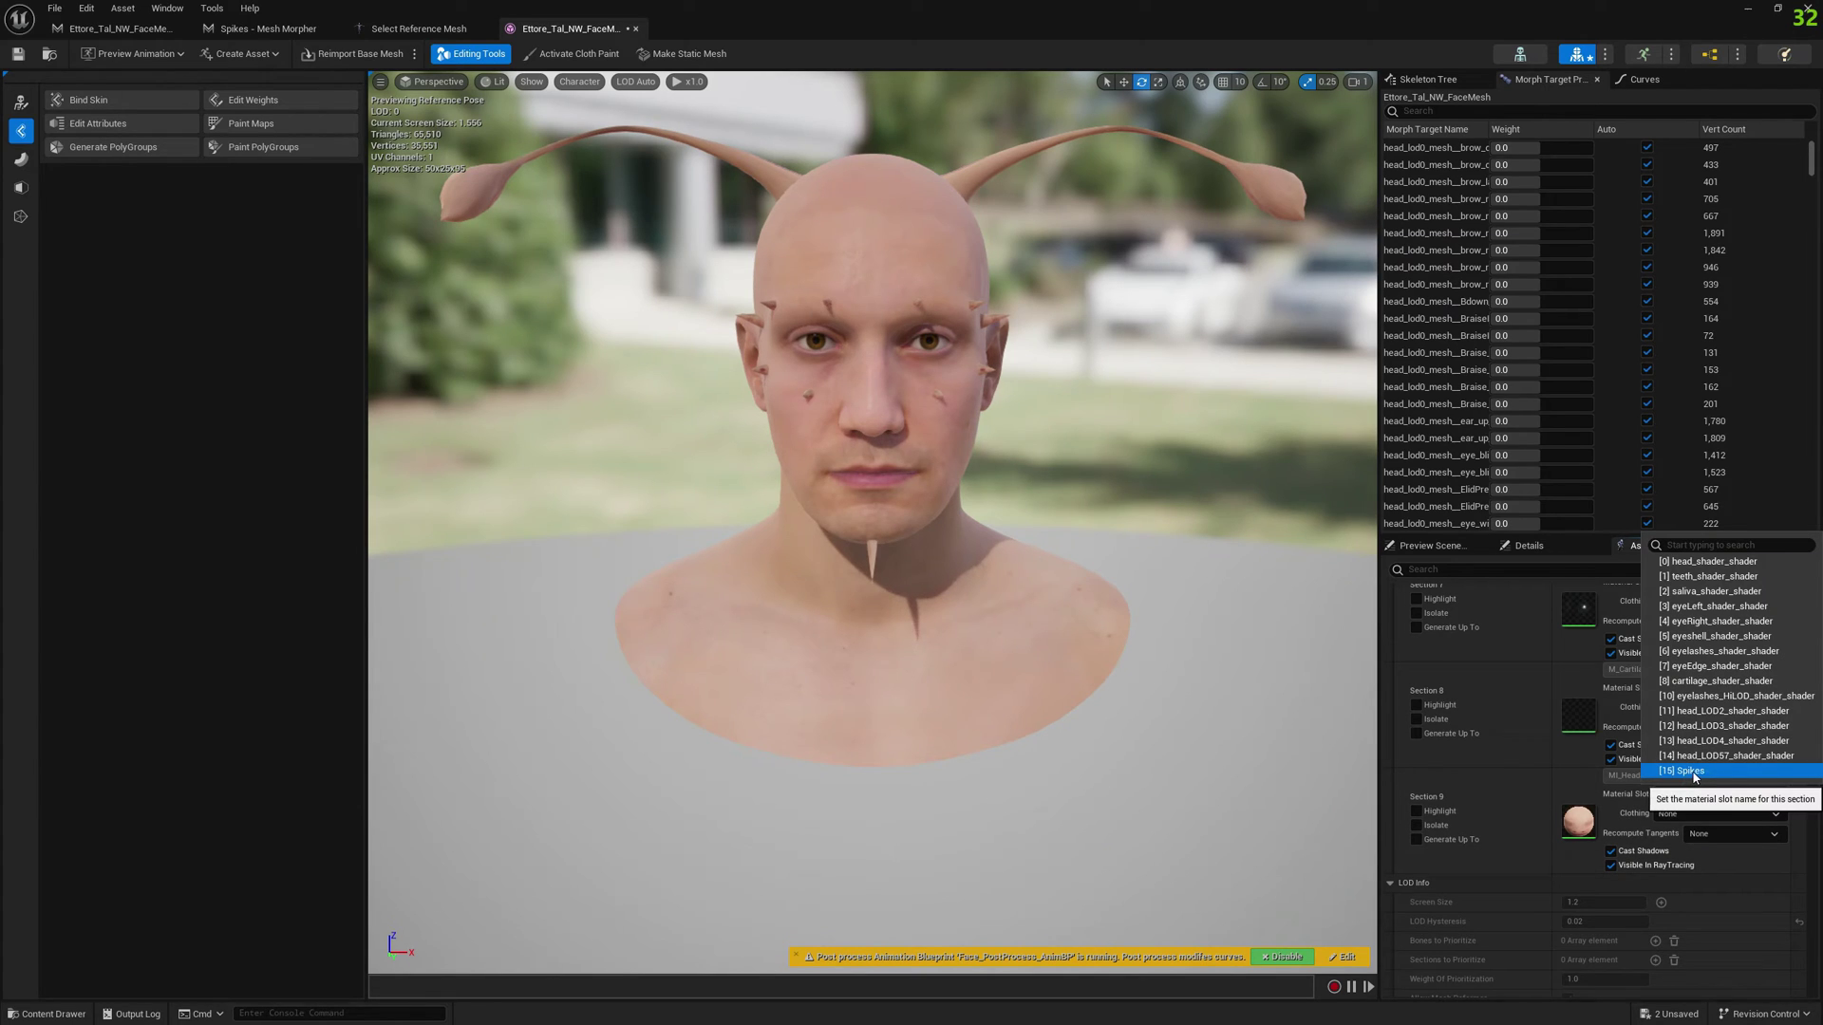
pyautogui.click(1694, 771)
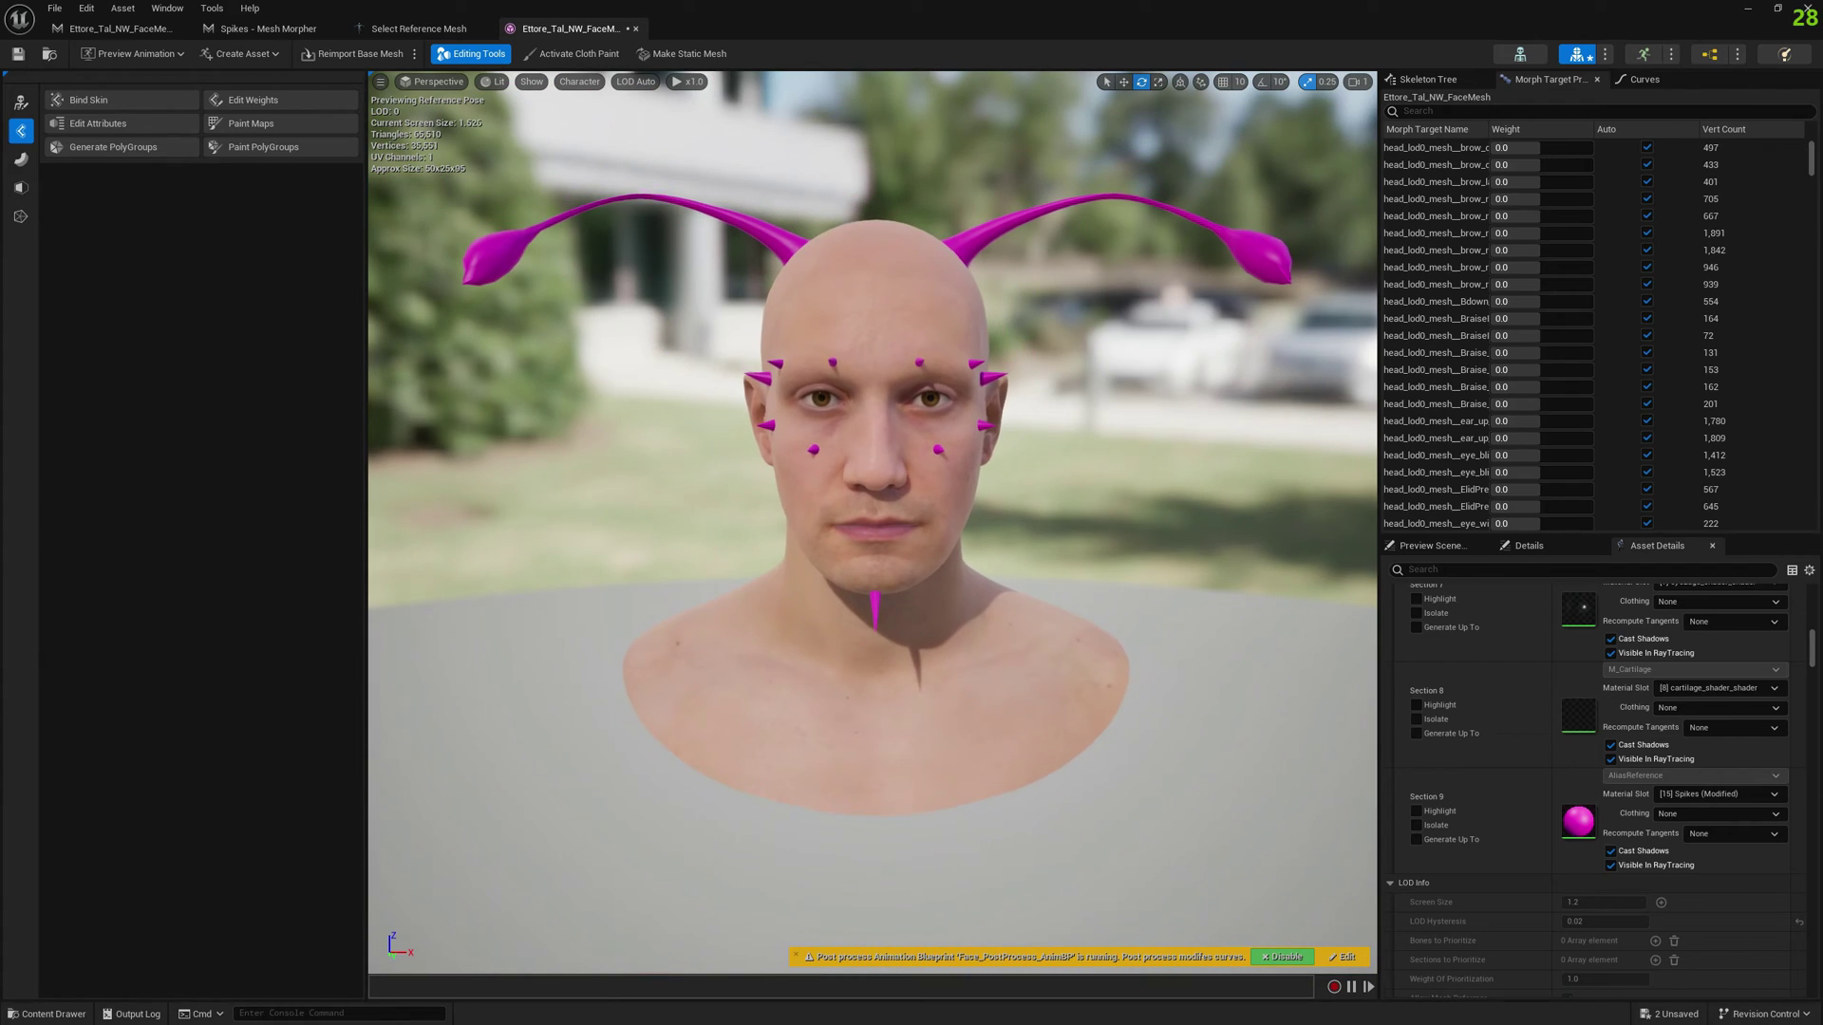
pyautogui.click(23, 56)
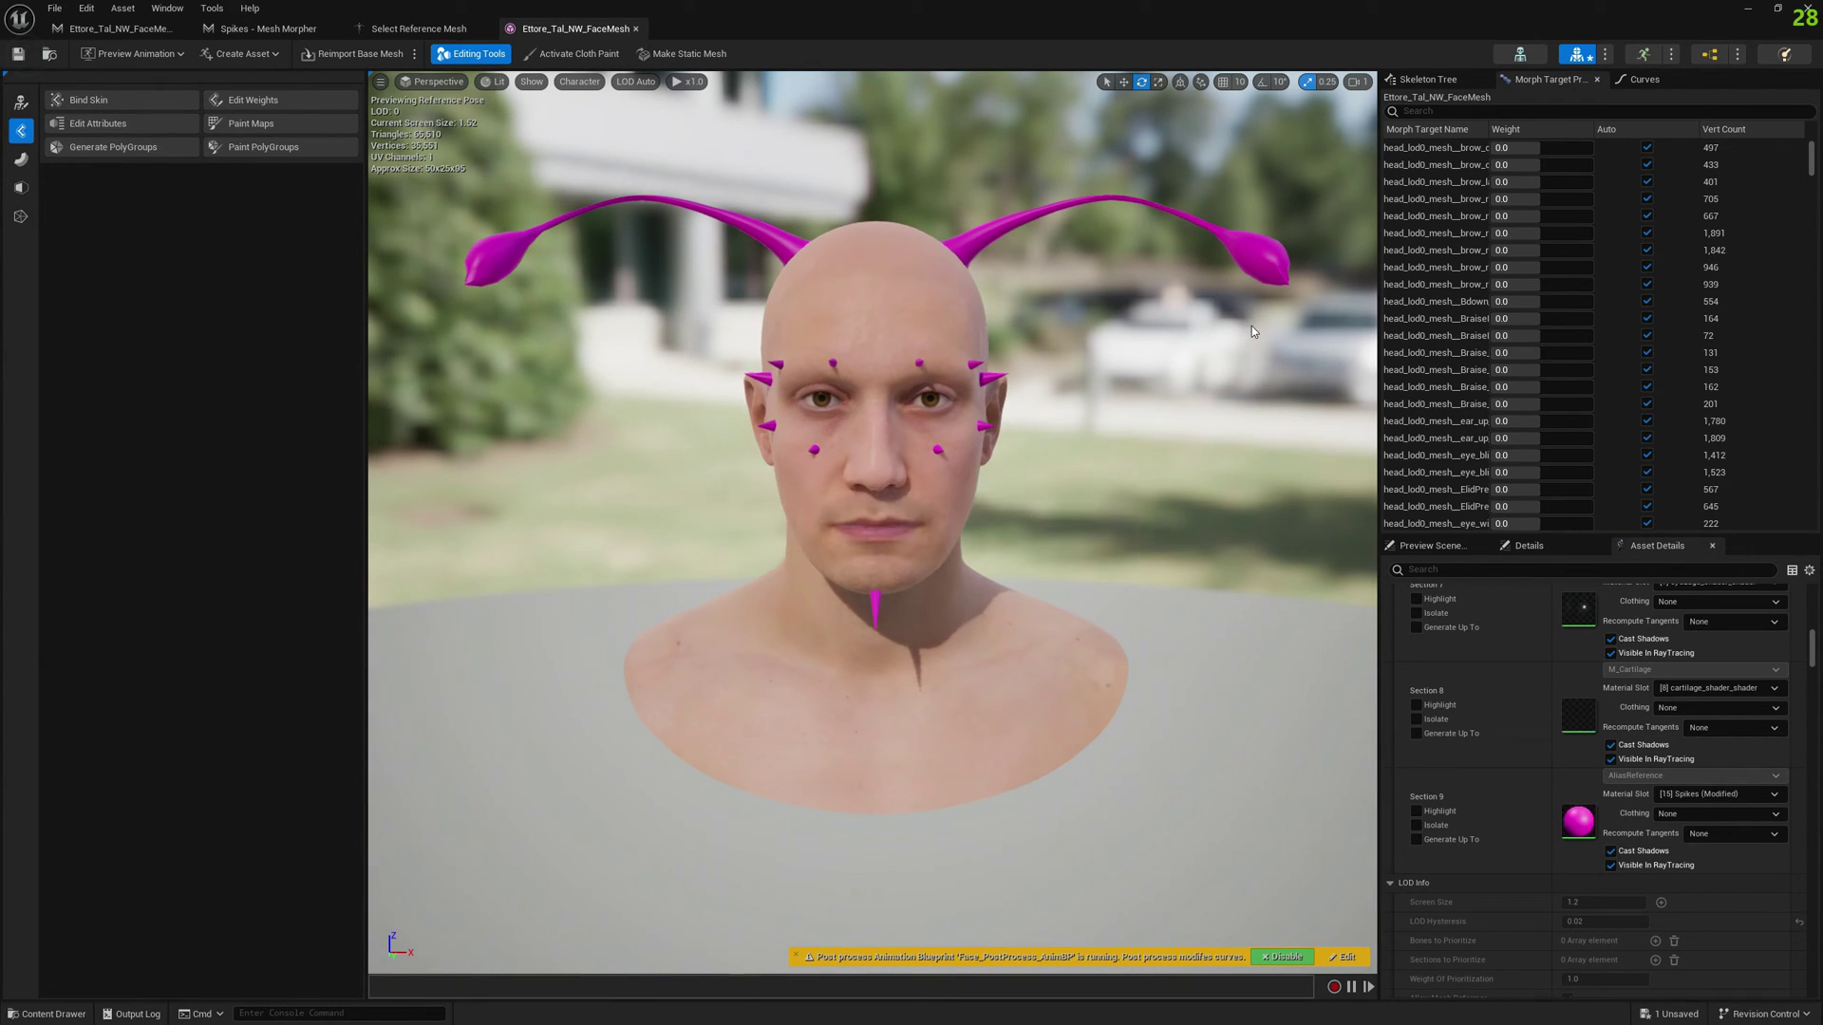
# Step: Preview the face mesh with a specific animation, choosing mh_arkit_mapping_anim
pyautogui.click(1462, 547)
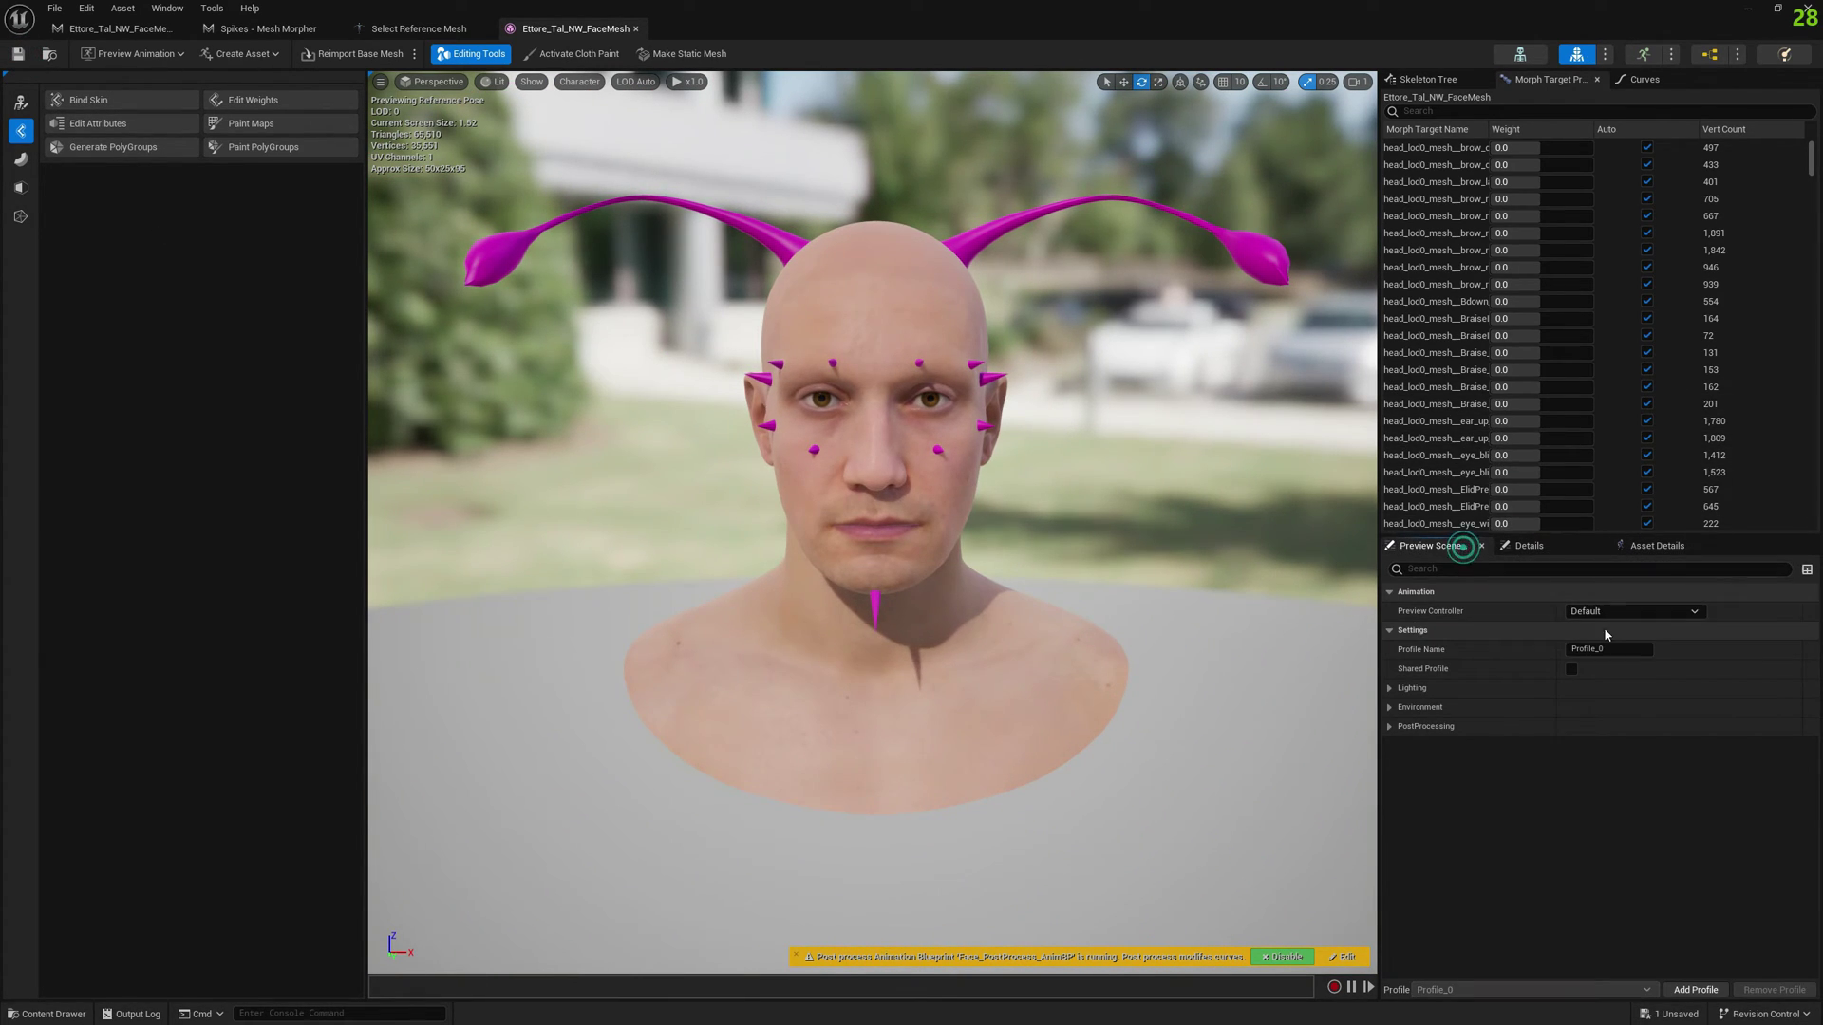
pyautogui.click(1615, 614)
pyautogui.click(1627, 651)
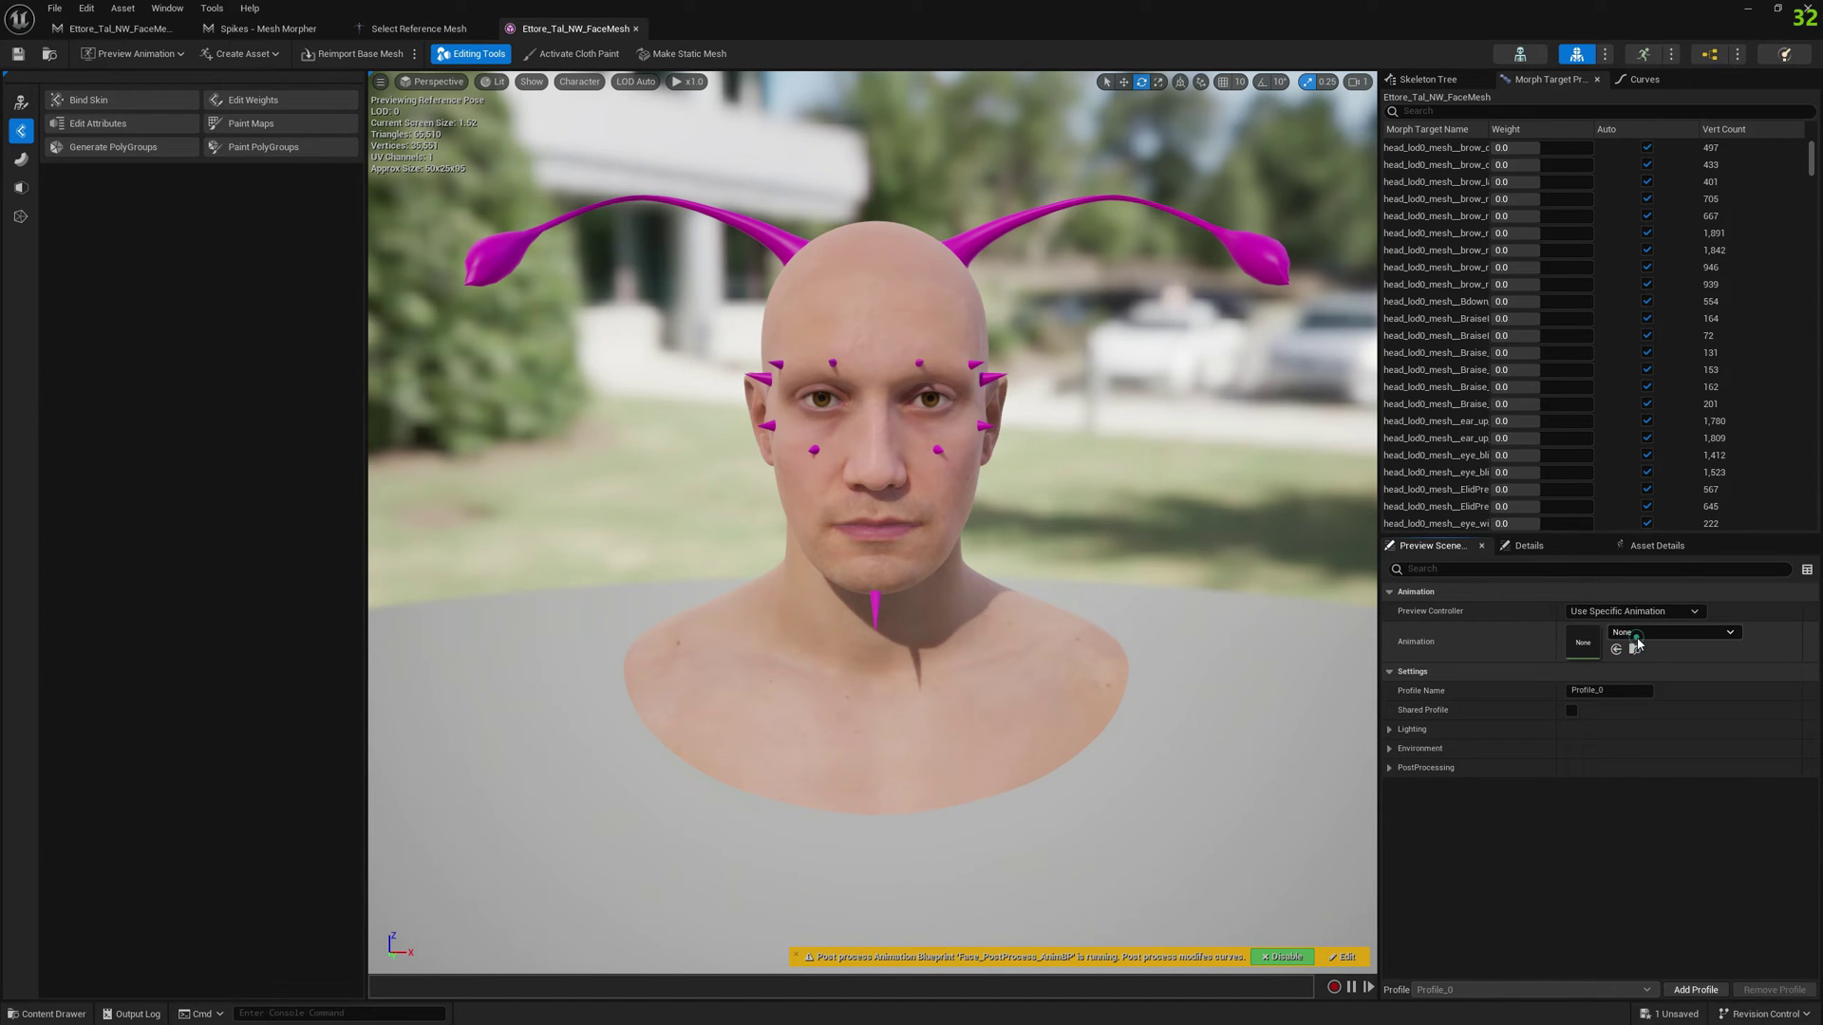
pyautogui.click(1637, 638)
pyautogui.click(1690, 474)
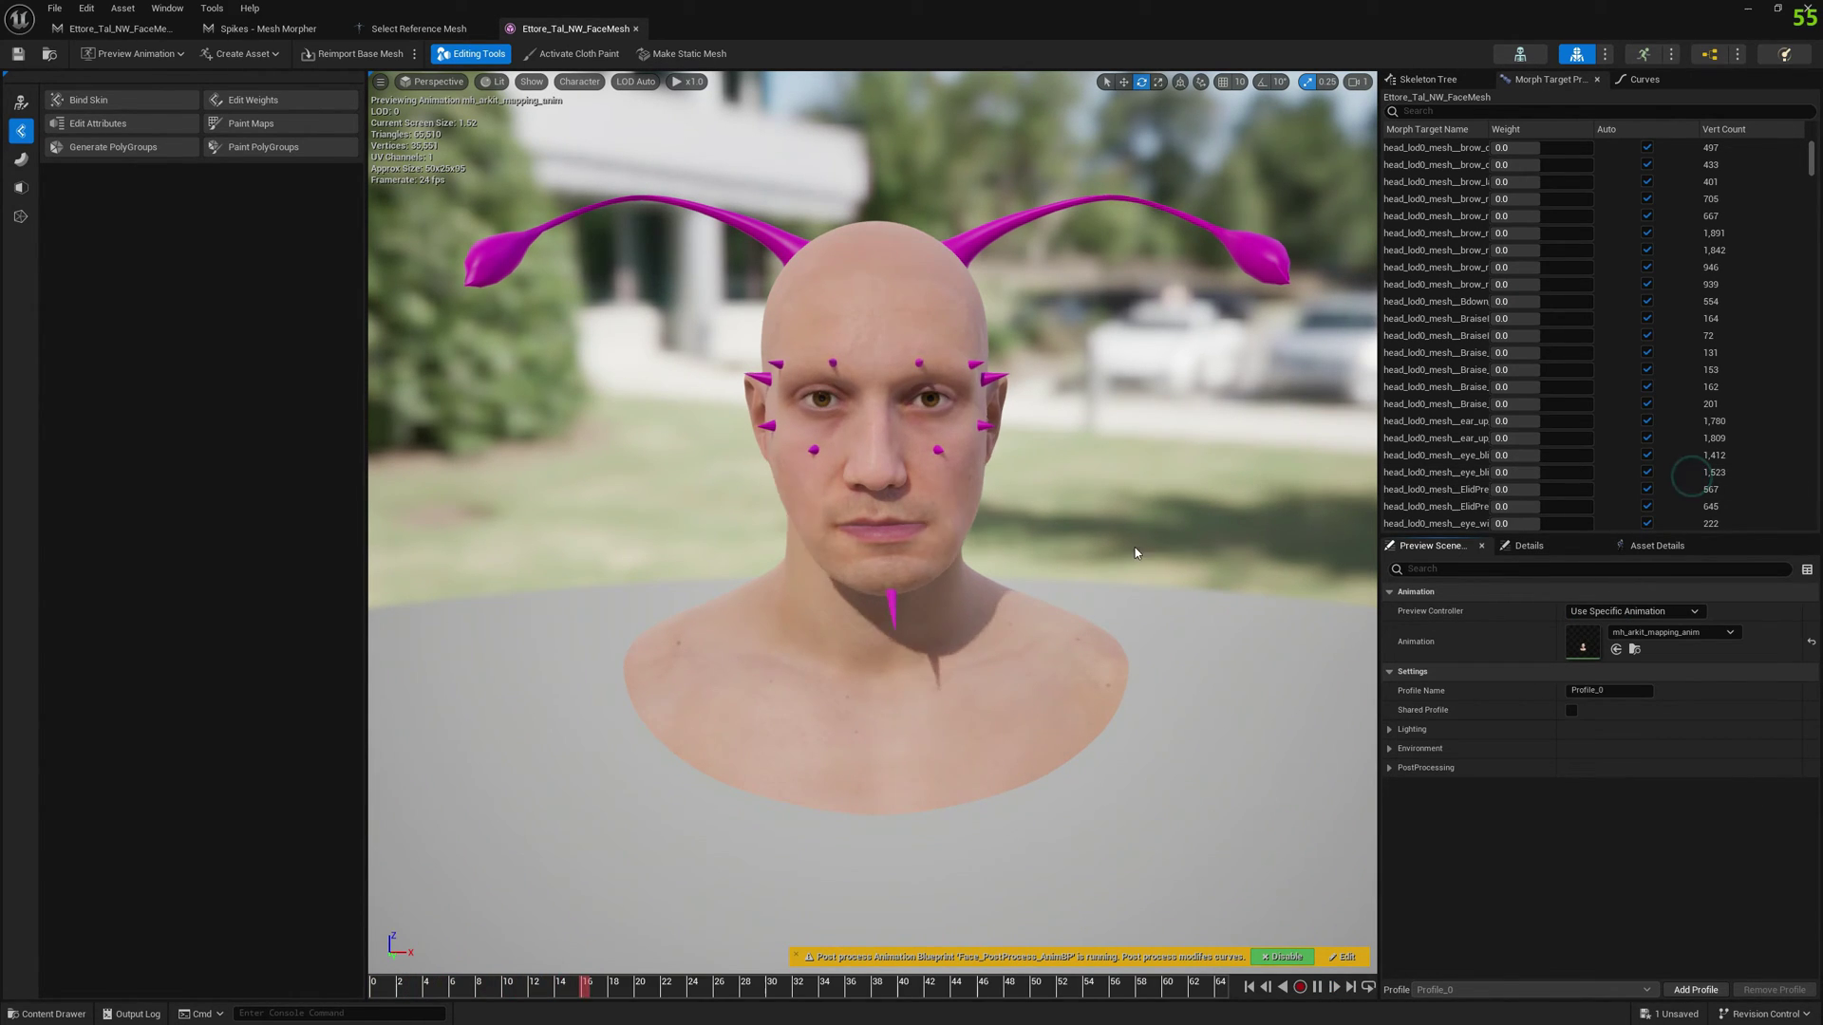
# Step: Scrub the preview animation forward and back to examine how the spikes follow the facial expressions
pyautogui.keyDown('alt'); pyautogui.moveTo(1135, 554); pyautogui.dragTo(1092, 553, button='right'); pyautogui.keyUp('alt')
pyautogui.moveTo(573, 985); pyautogui.dragTo(970, 994)
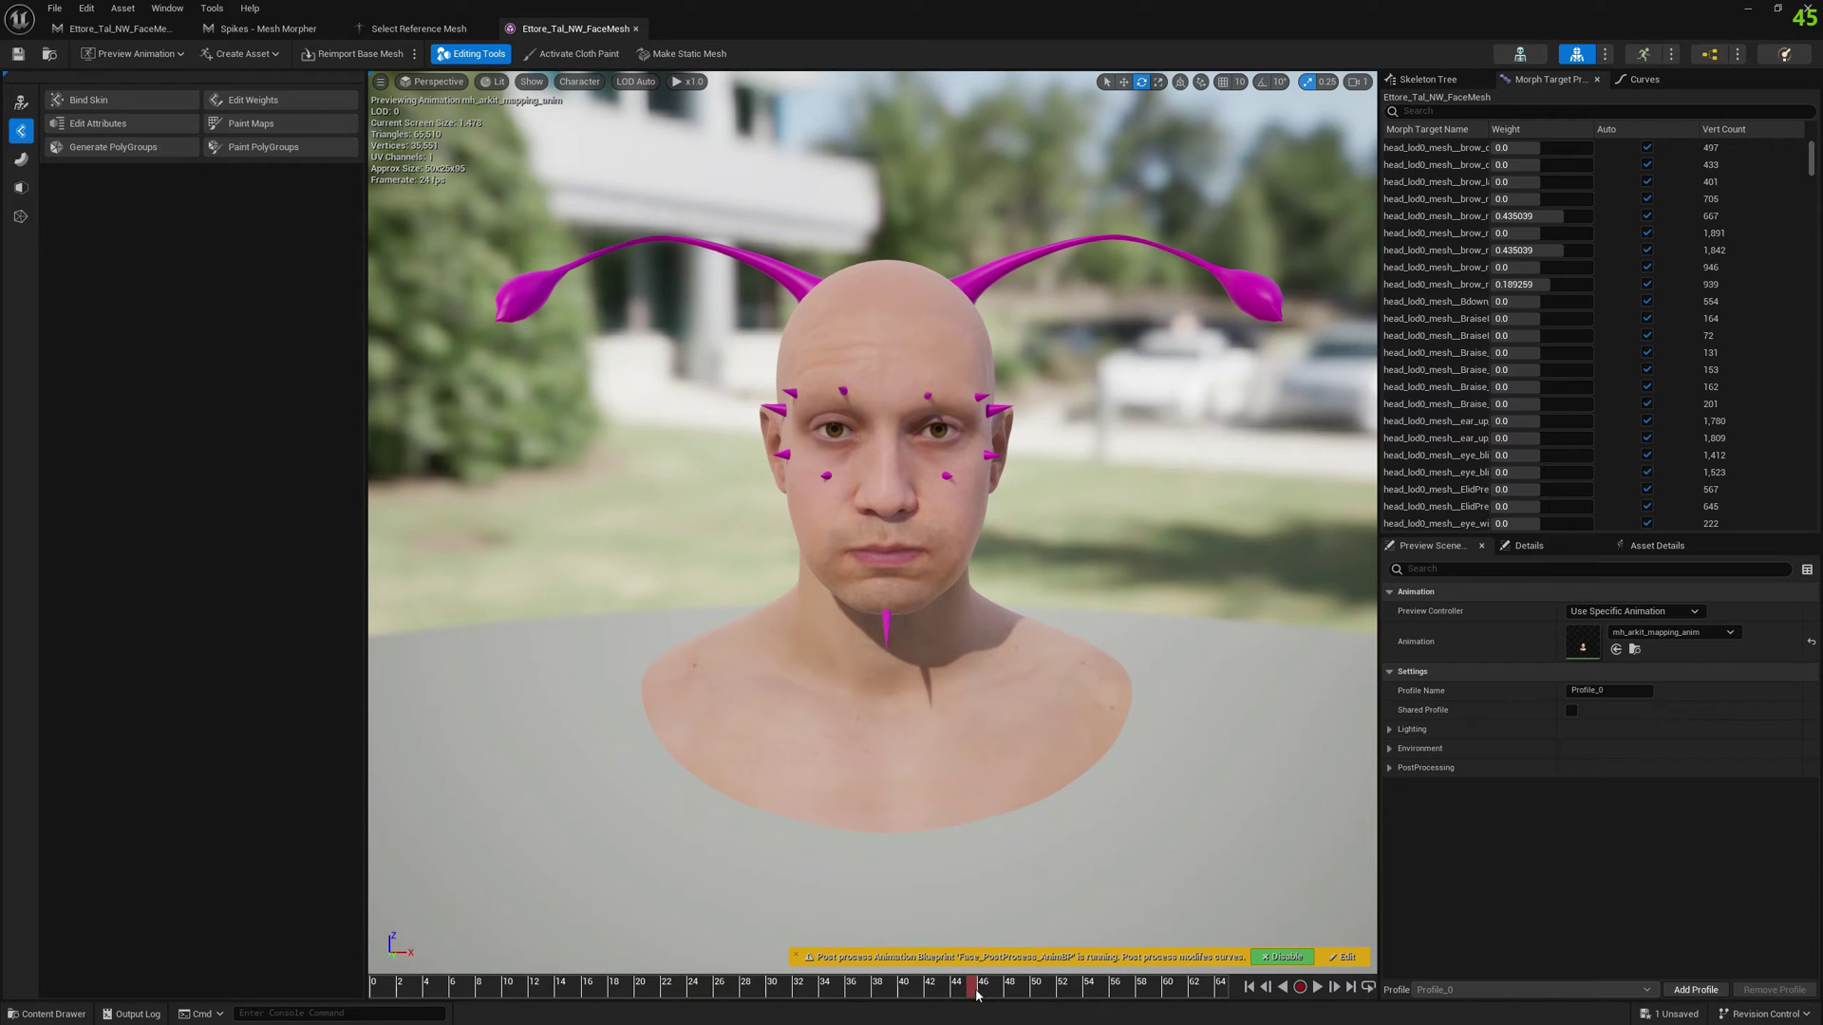
pyautogui.moveTo(974, 989); pyautogui.dragTo(406, 988)
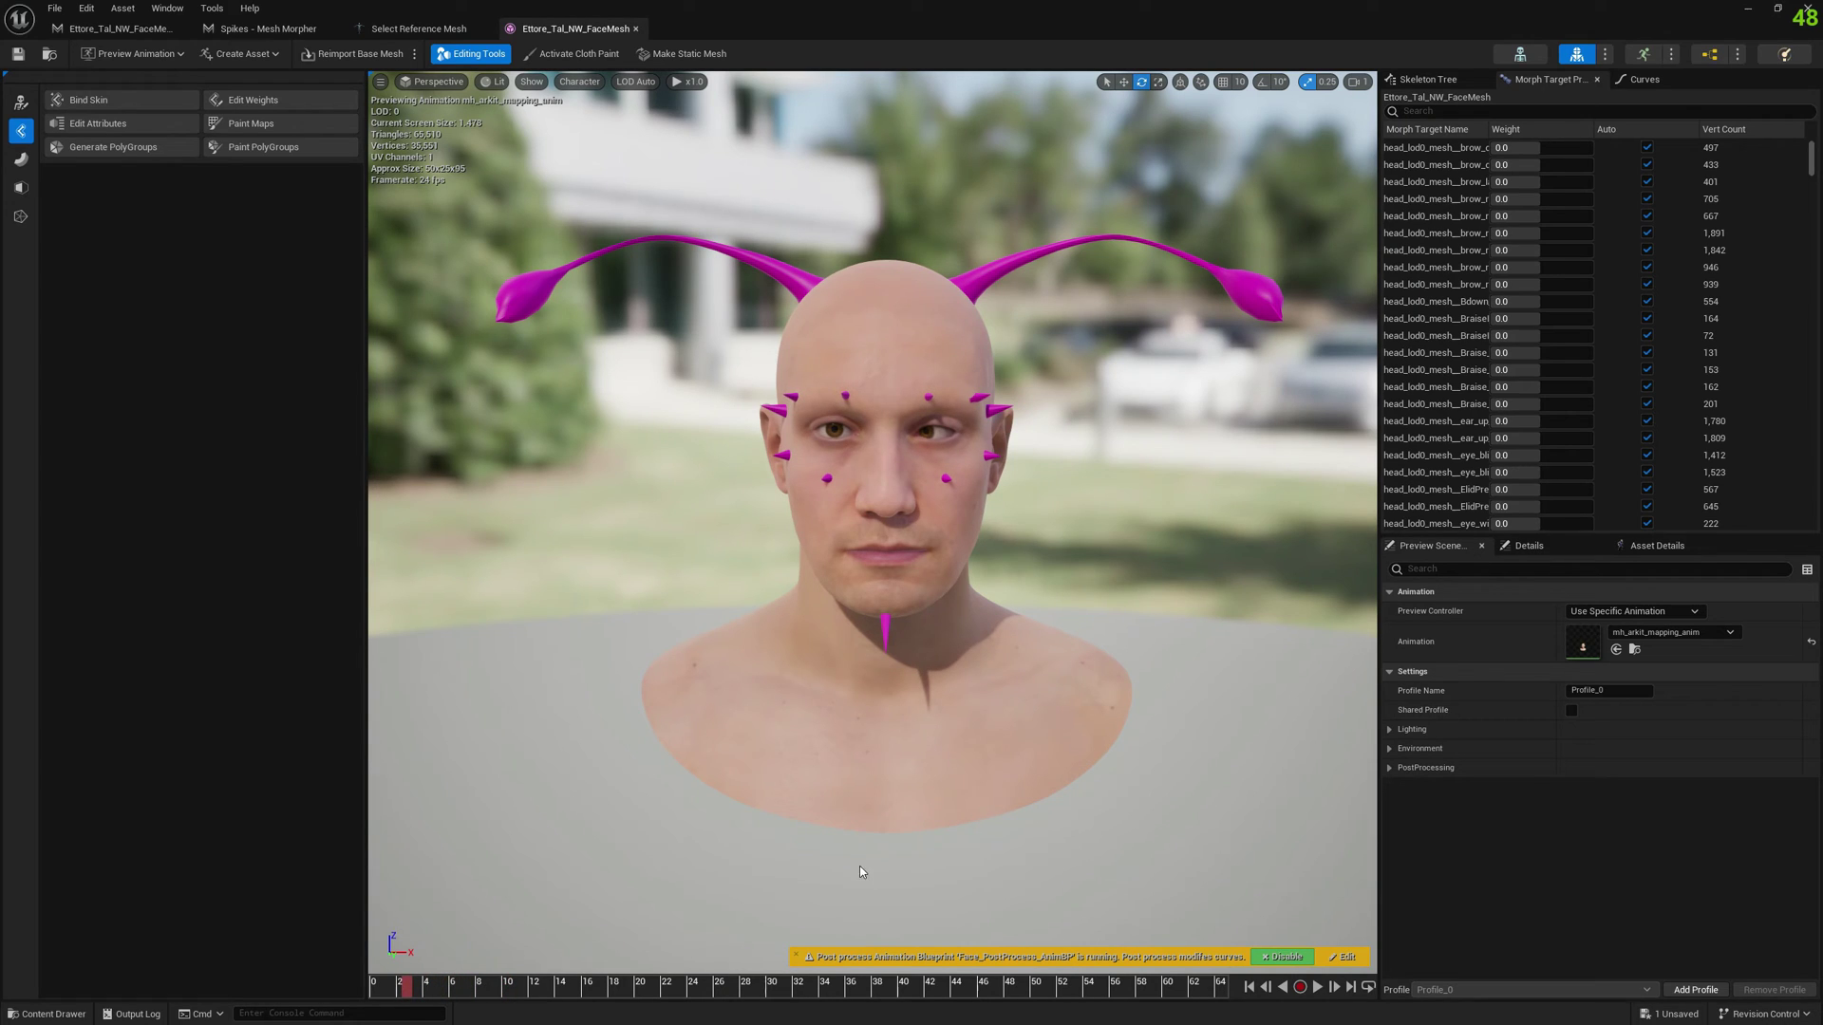
pyautogui.moveTo(874, 531); pyautogui.dragTo(873, 513, button='right')
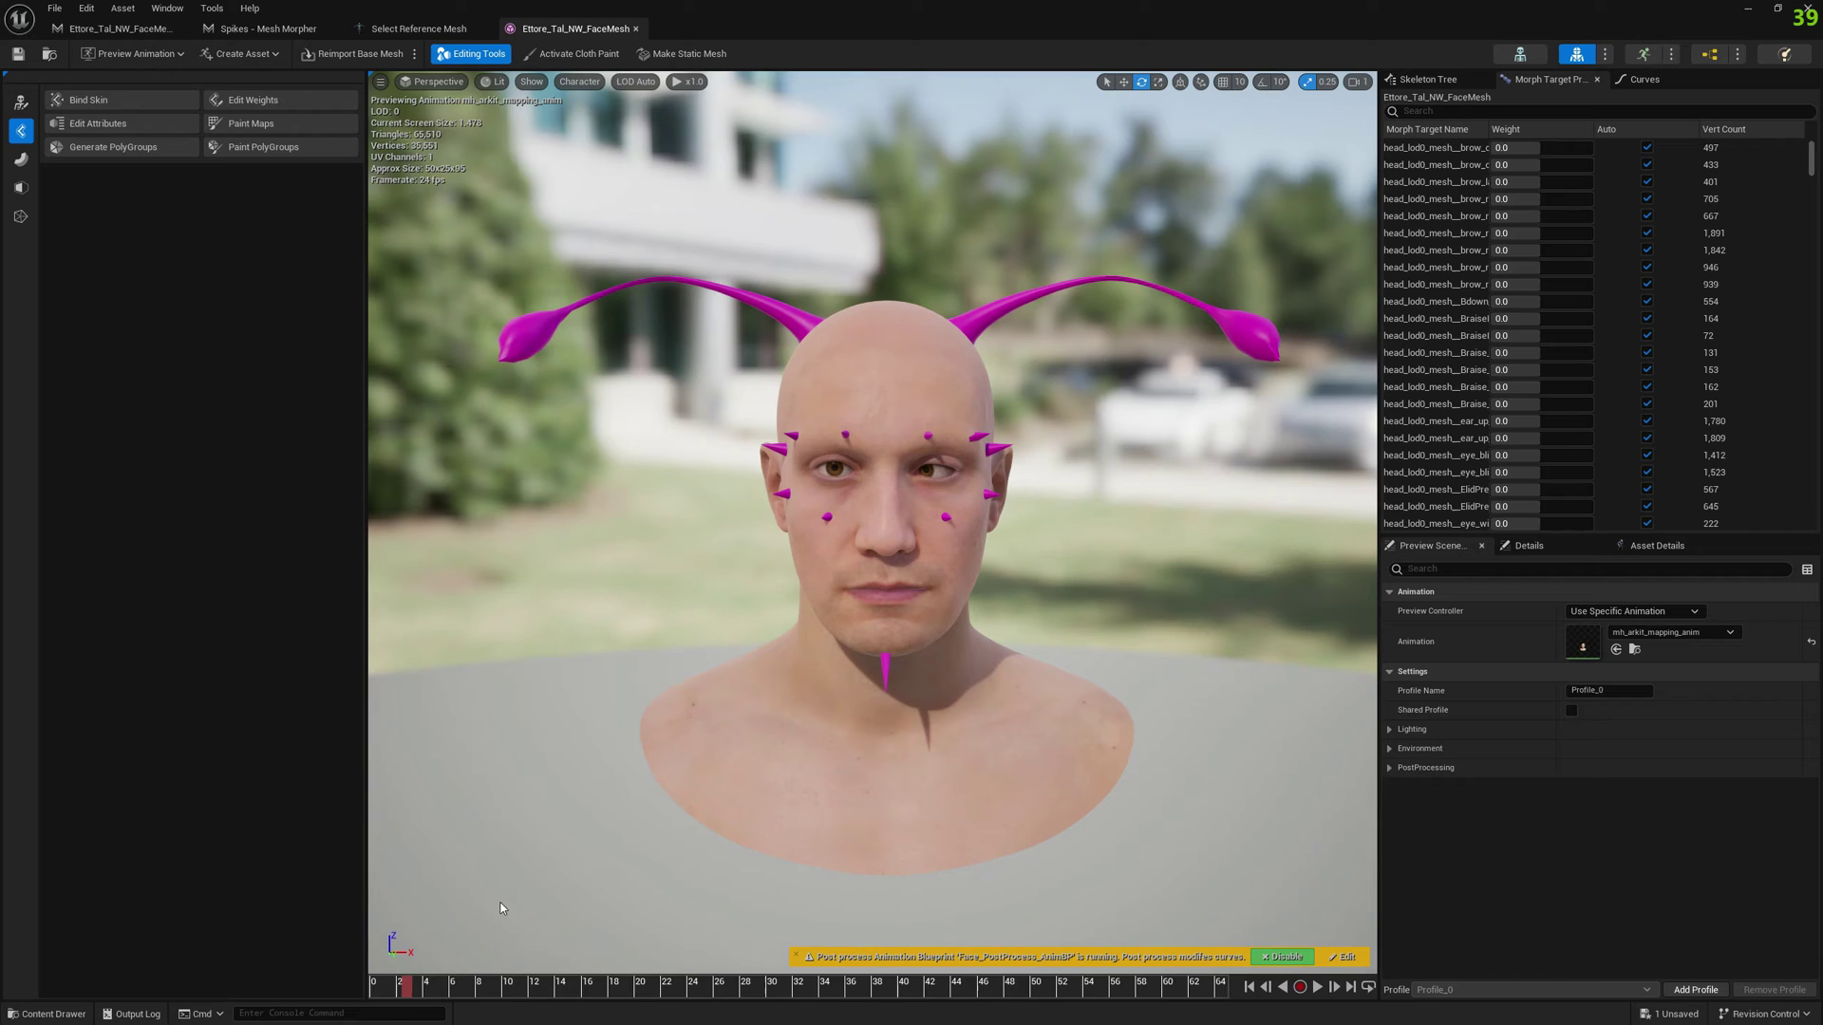
# Step: Return to Mesh Morpher and load the Ettore_Tal_NW_FaceMesh1 skeletal mesh
pyautogui.click(143, 29)
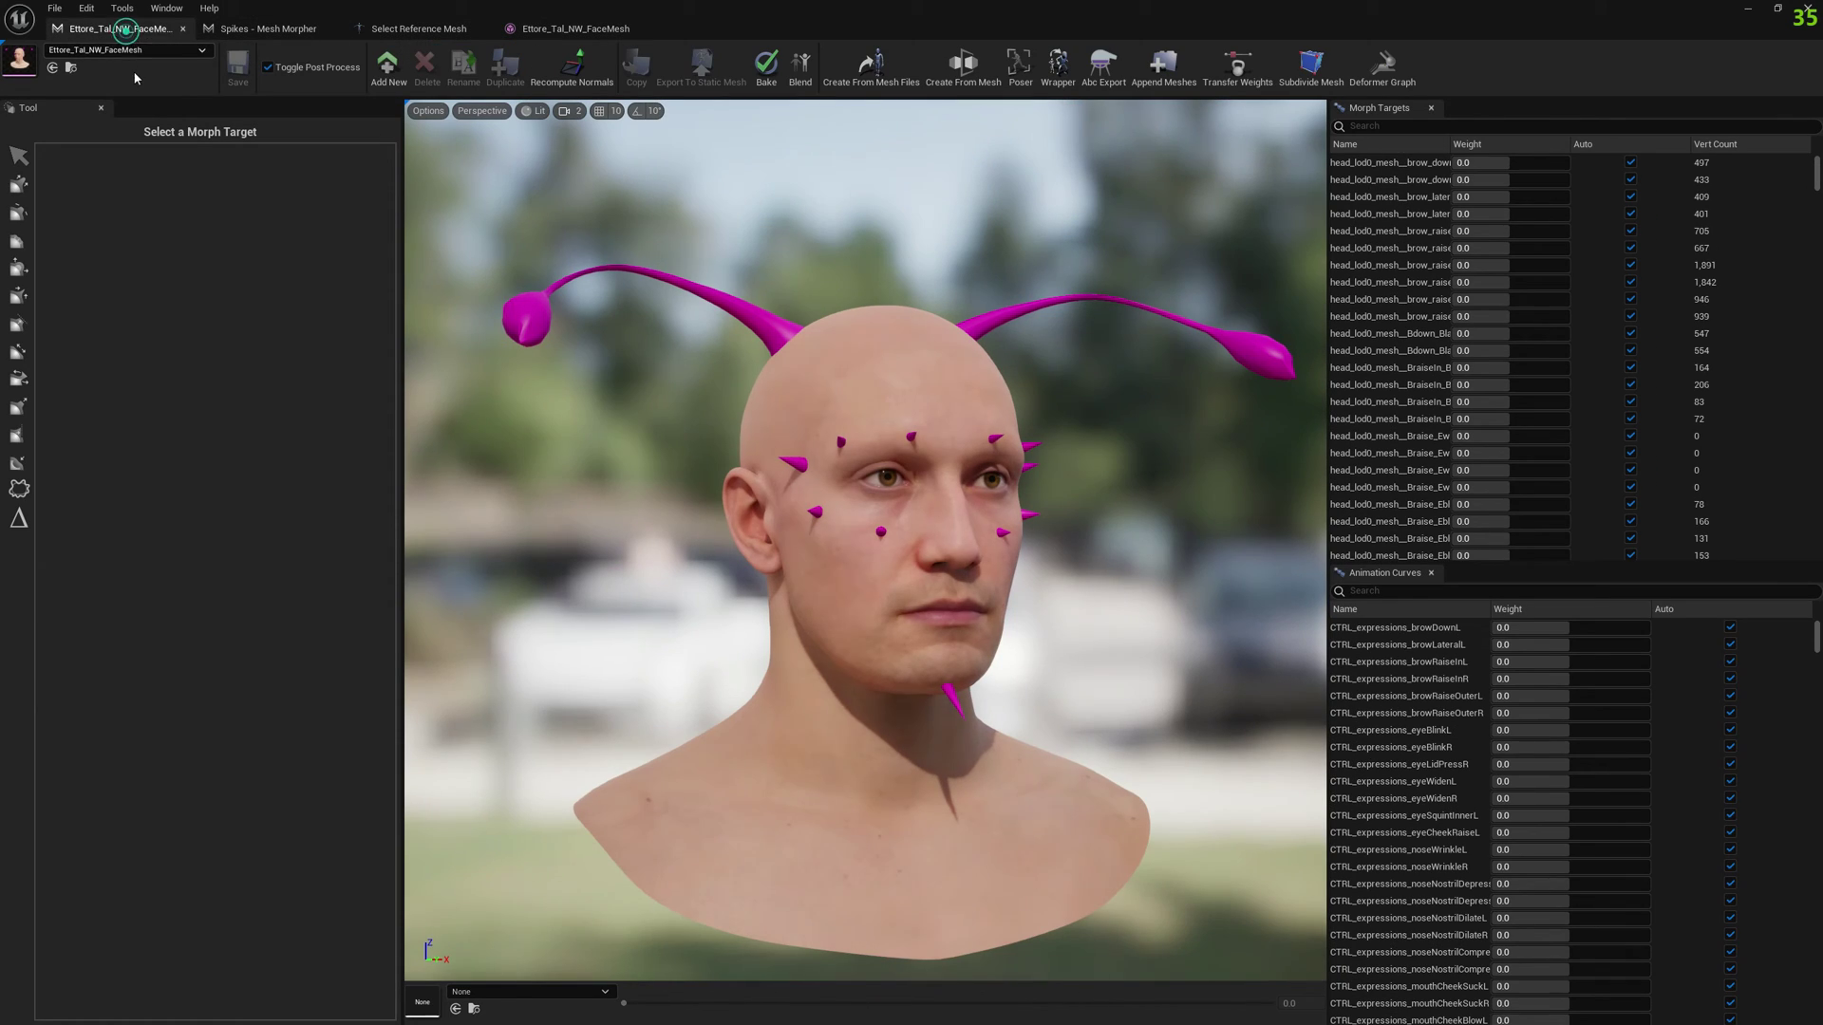
pyautogui.click(133, 50)
pyautogui.click(150, 291)
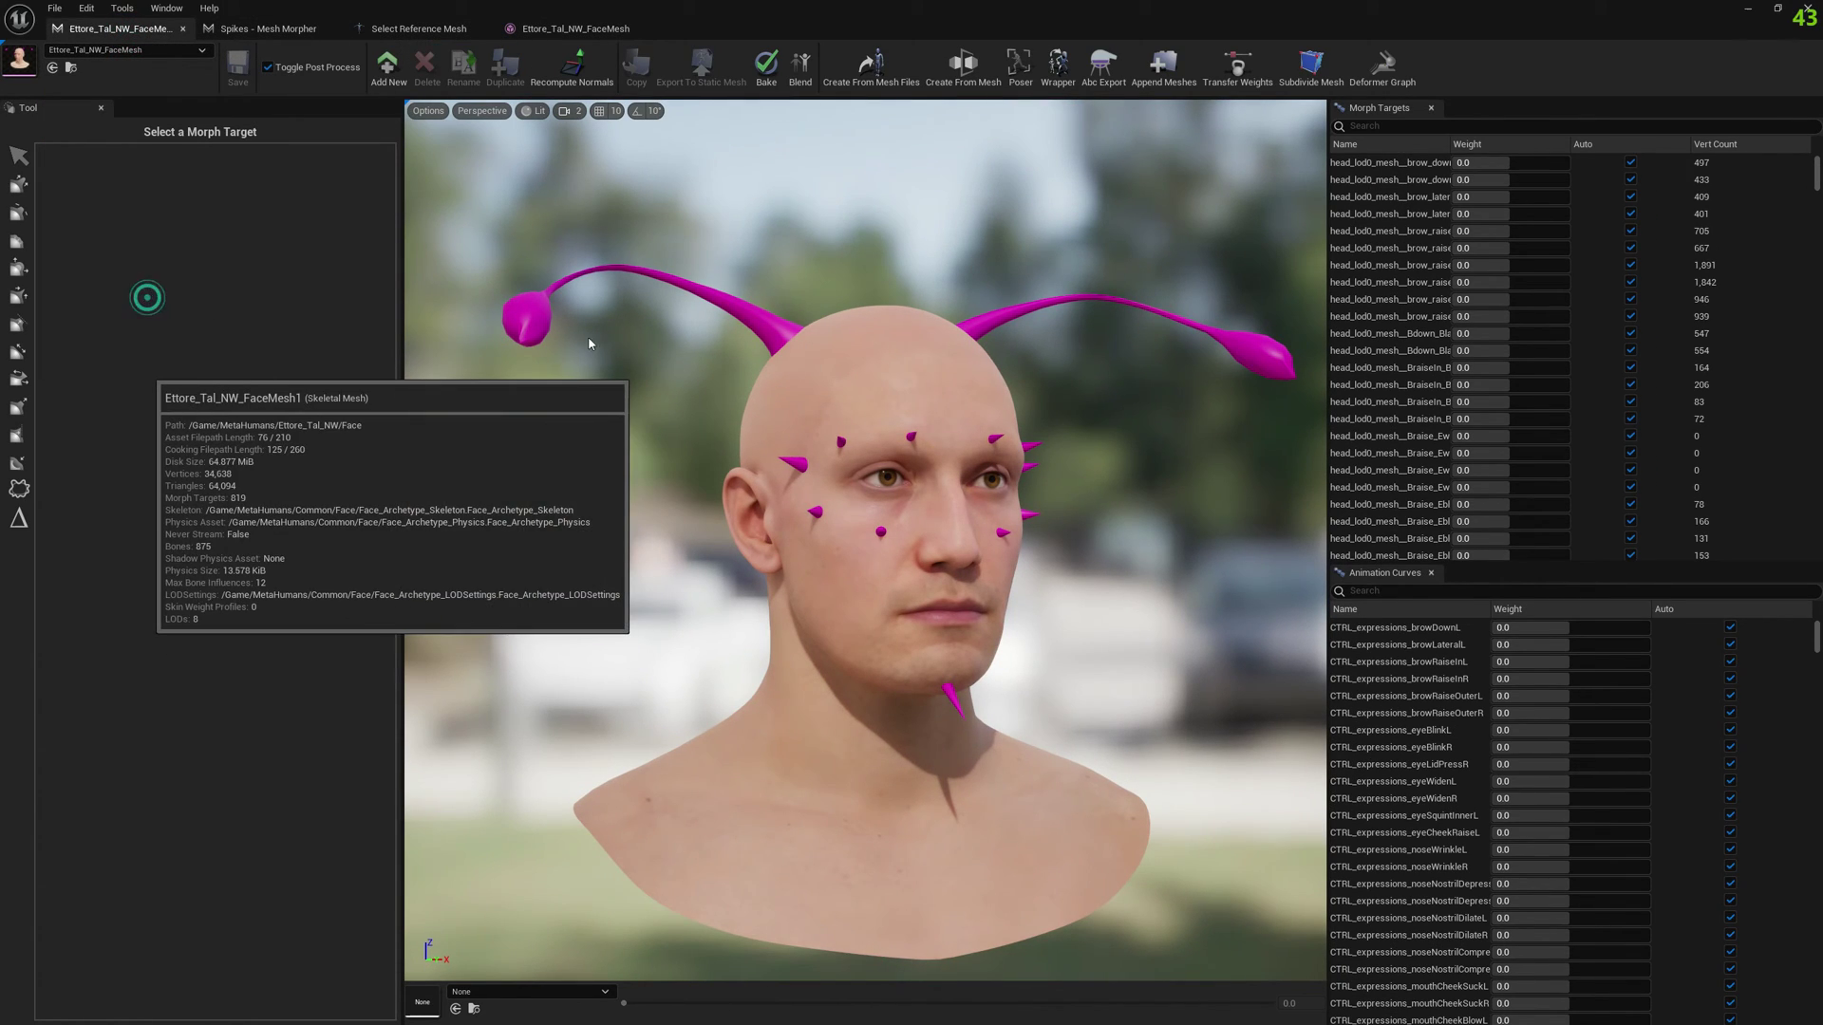
# Step: Append the Spikes mesh to the loaded face mesh with head as the parent bone, keeping the default weight transfer options
pyautogui.click(1164, 69)
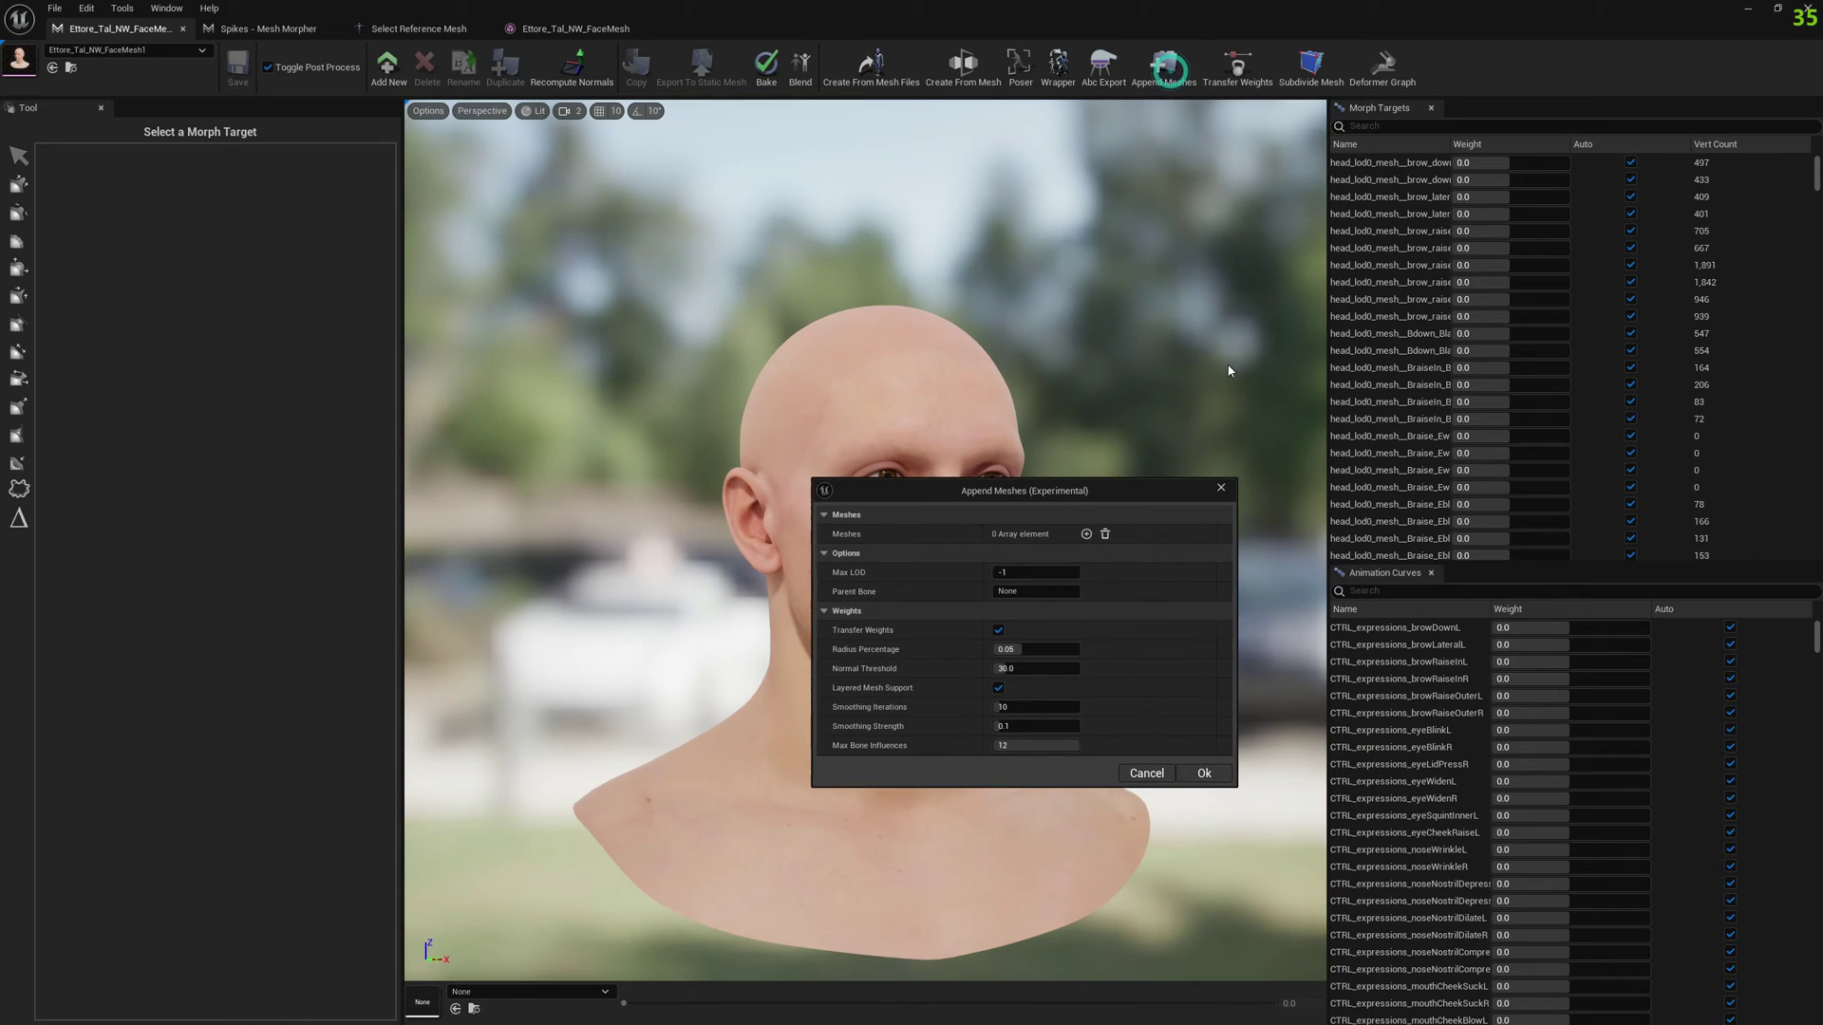
pyautogui.click(1086, 533)
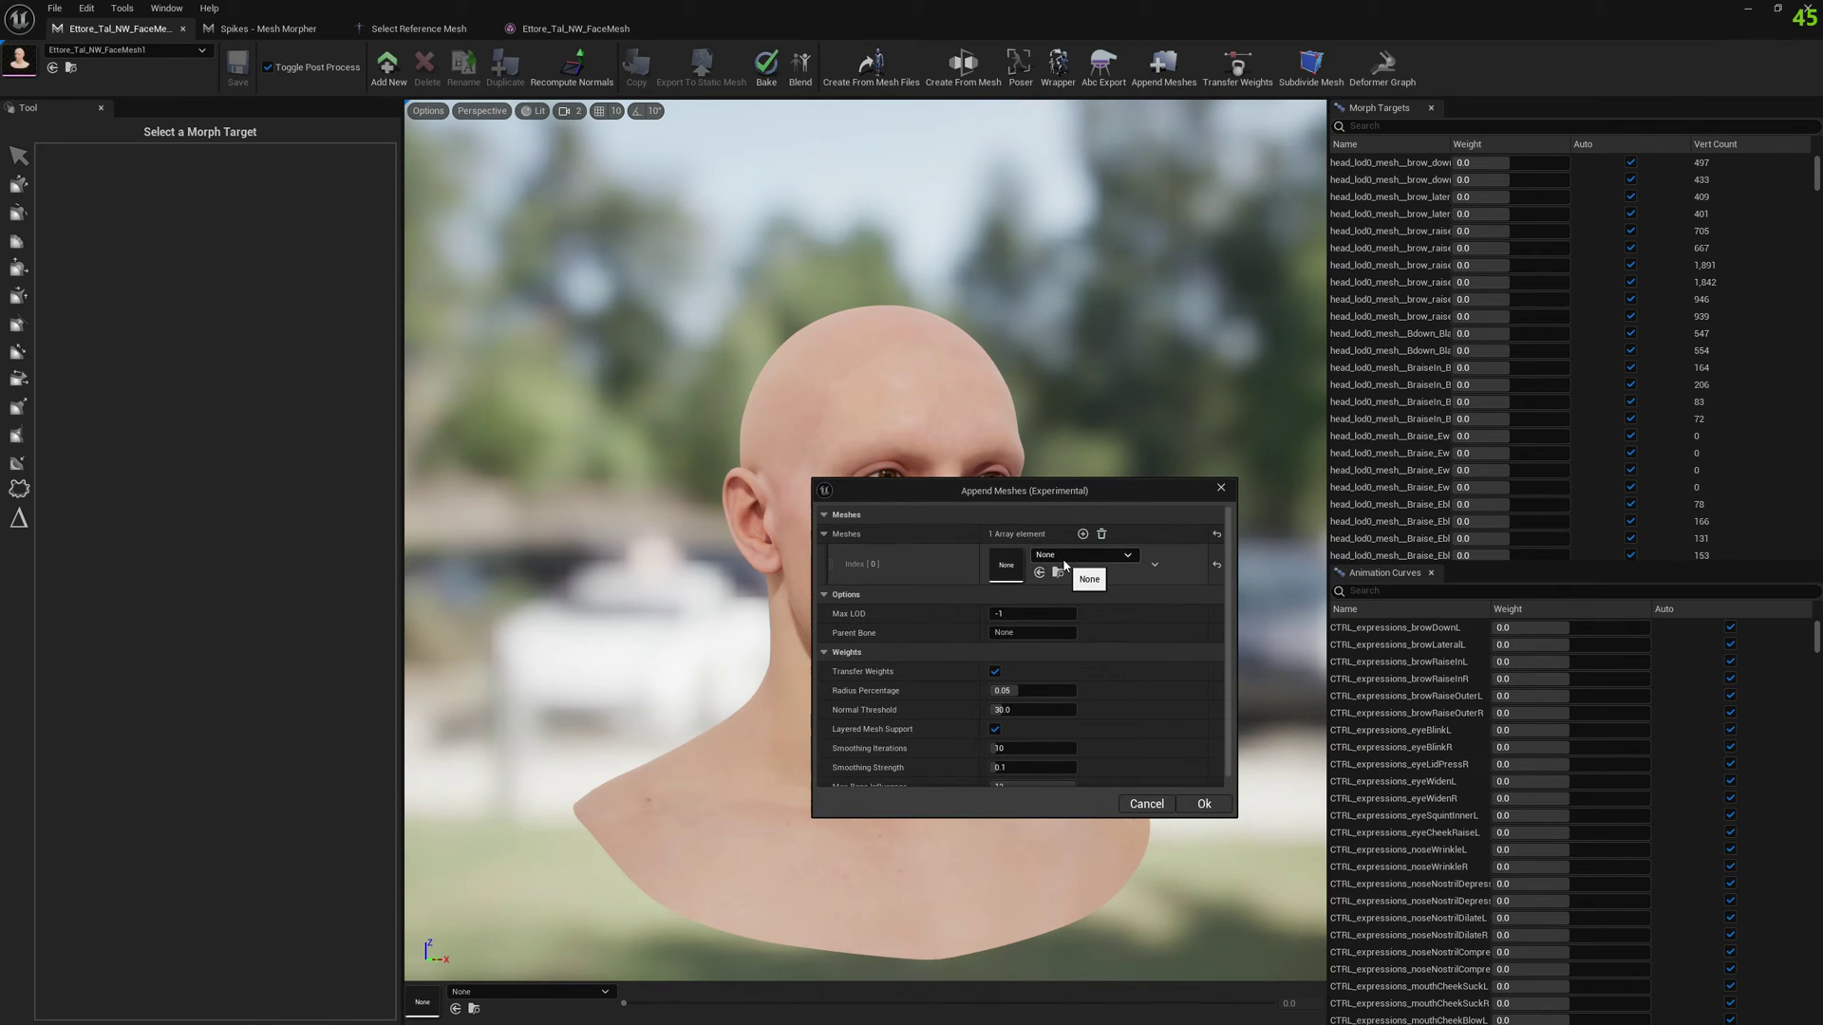
pyautogui.click(1082, 556)
pyautogui.write('spike')
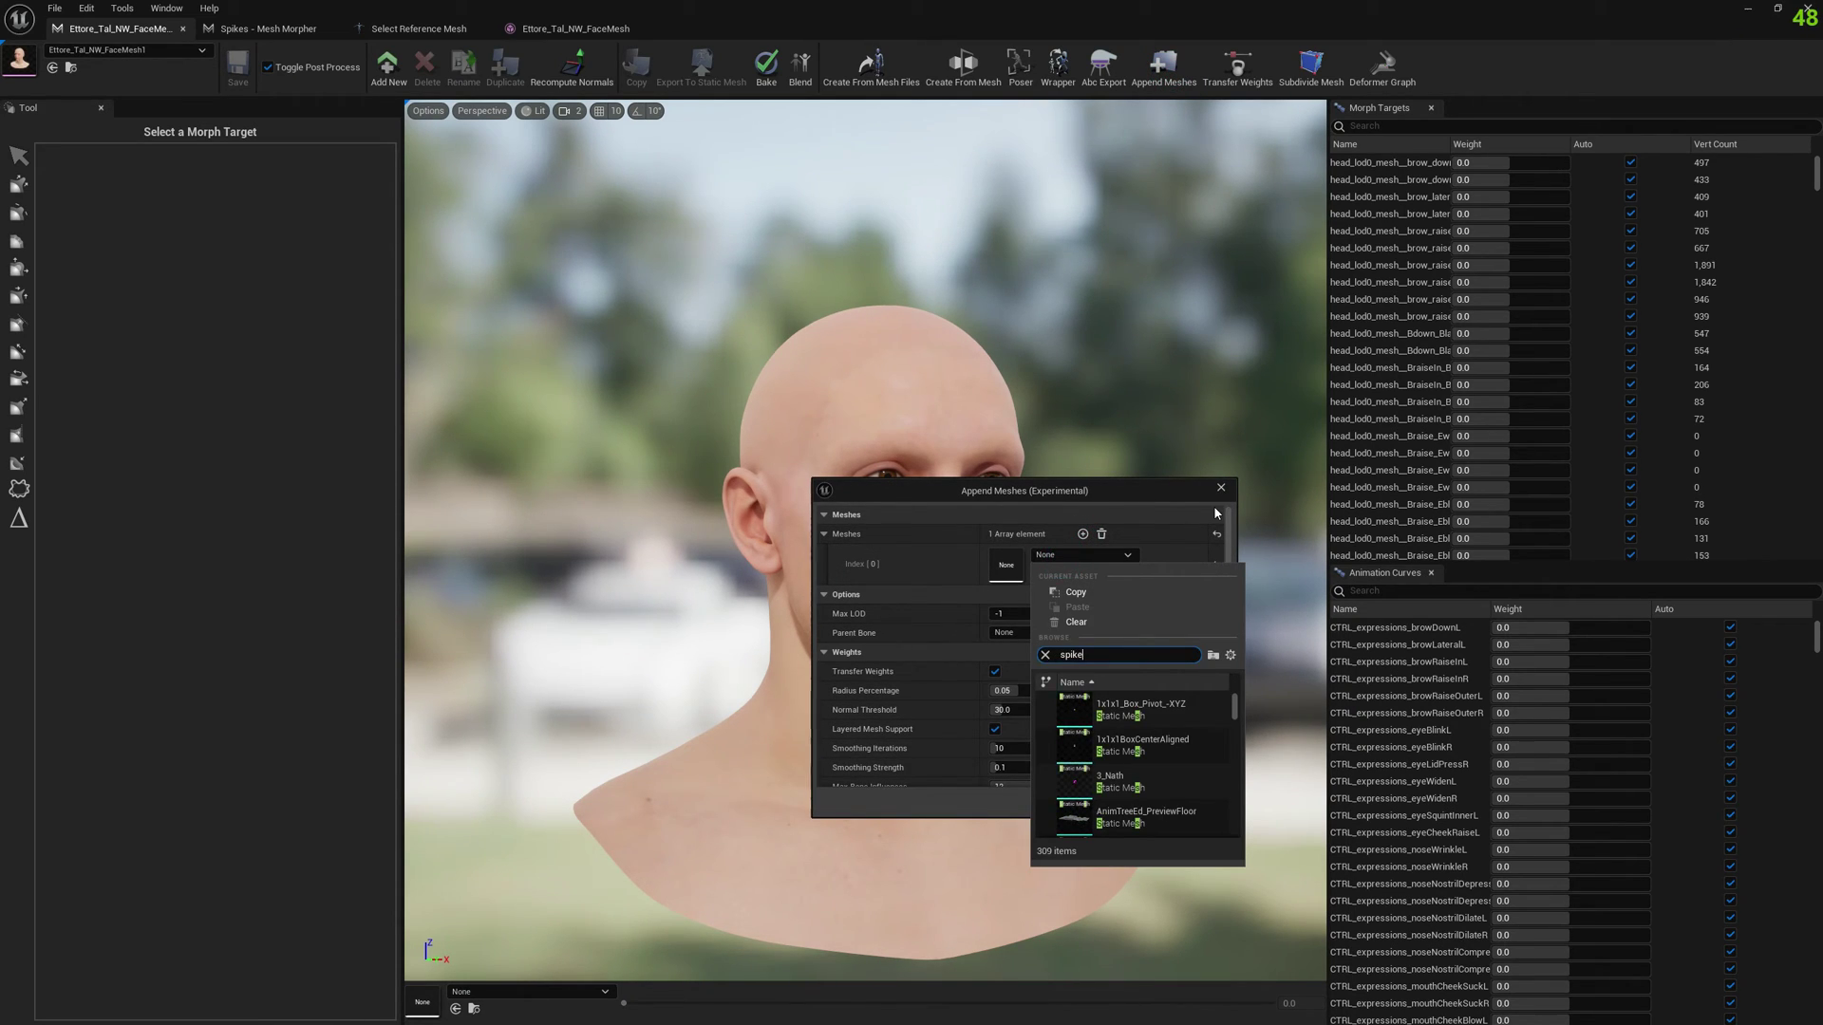
pyautogui.click(1145, 714)
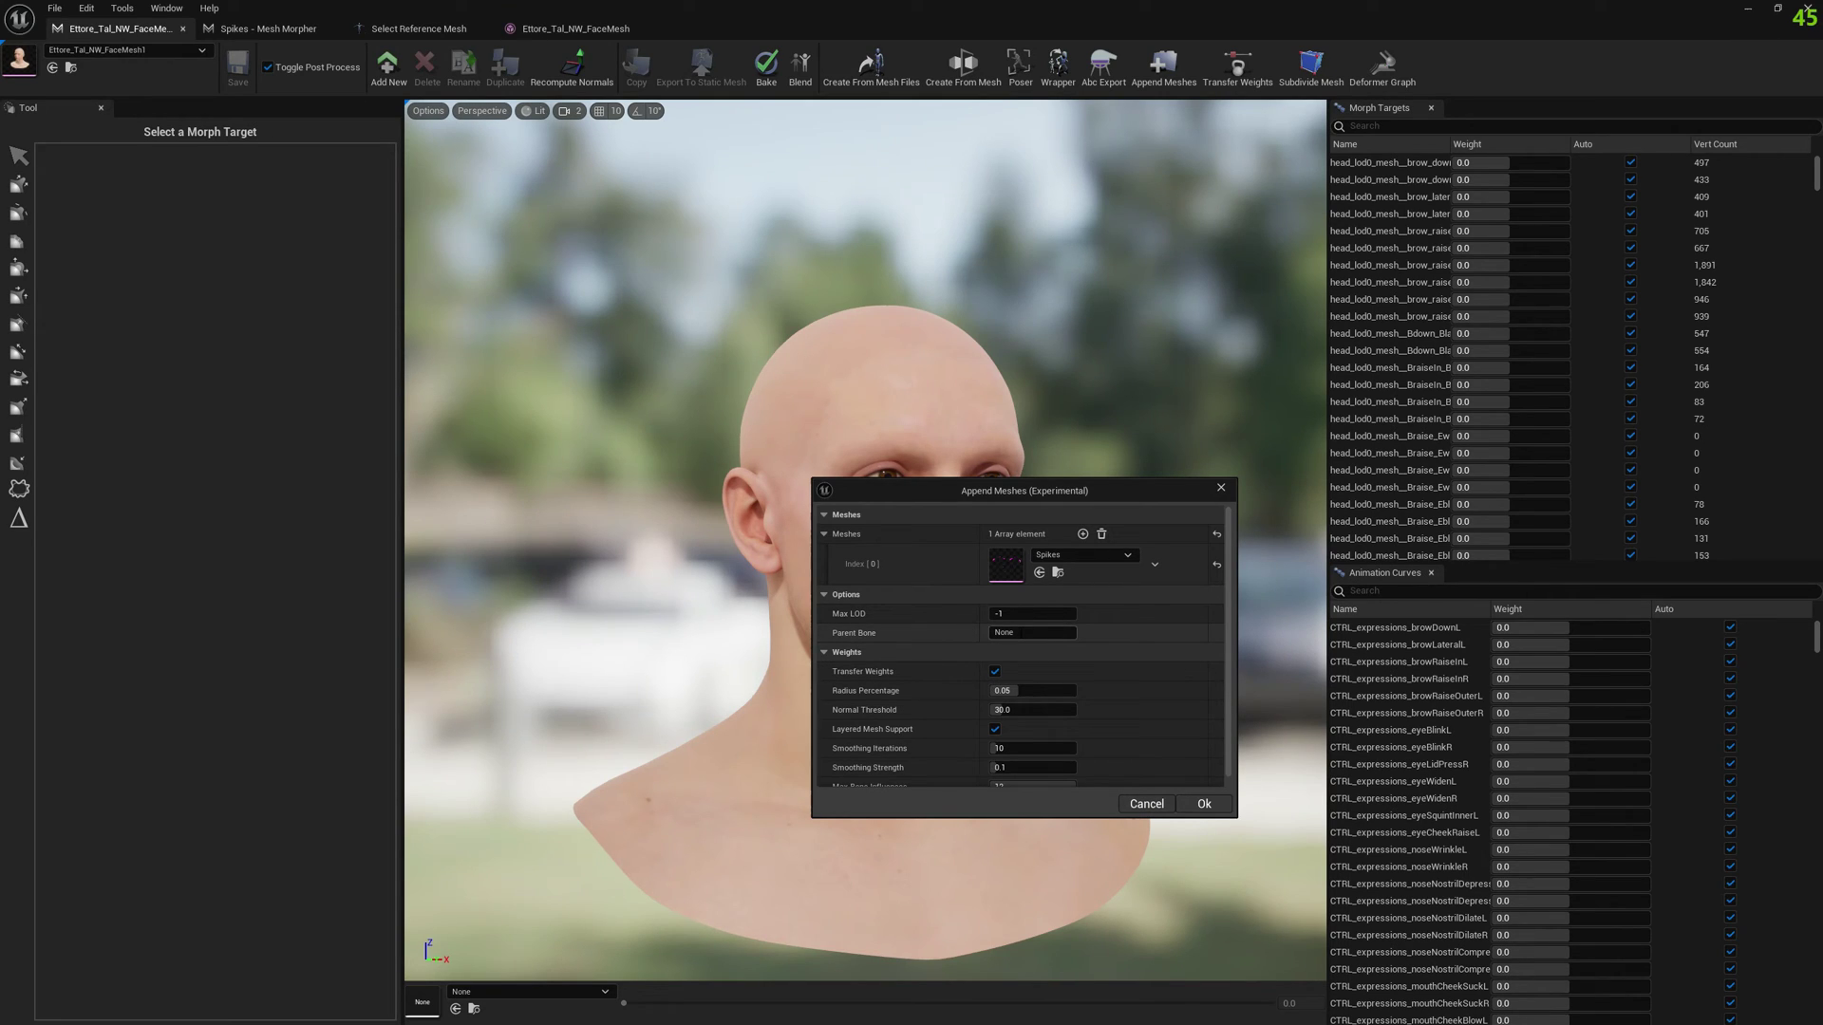
pyautogui.click(1014, 632)
pyautogui.write('head')
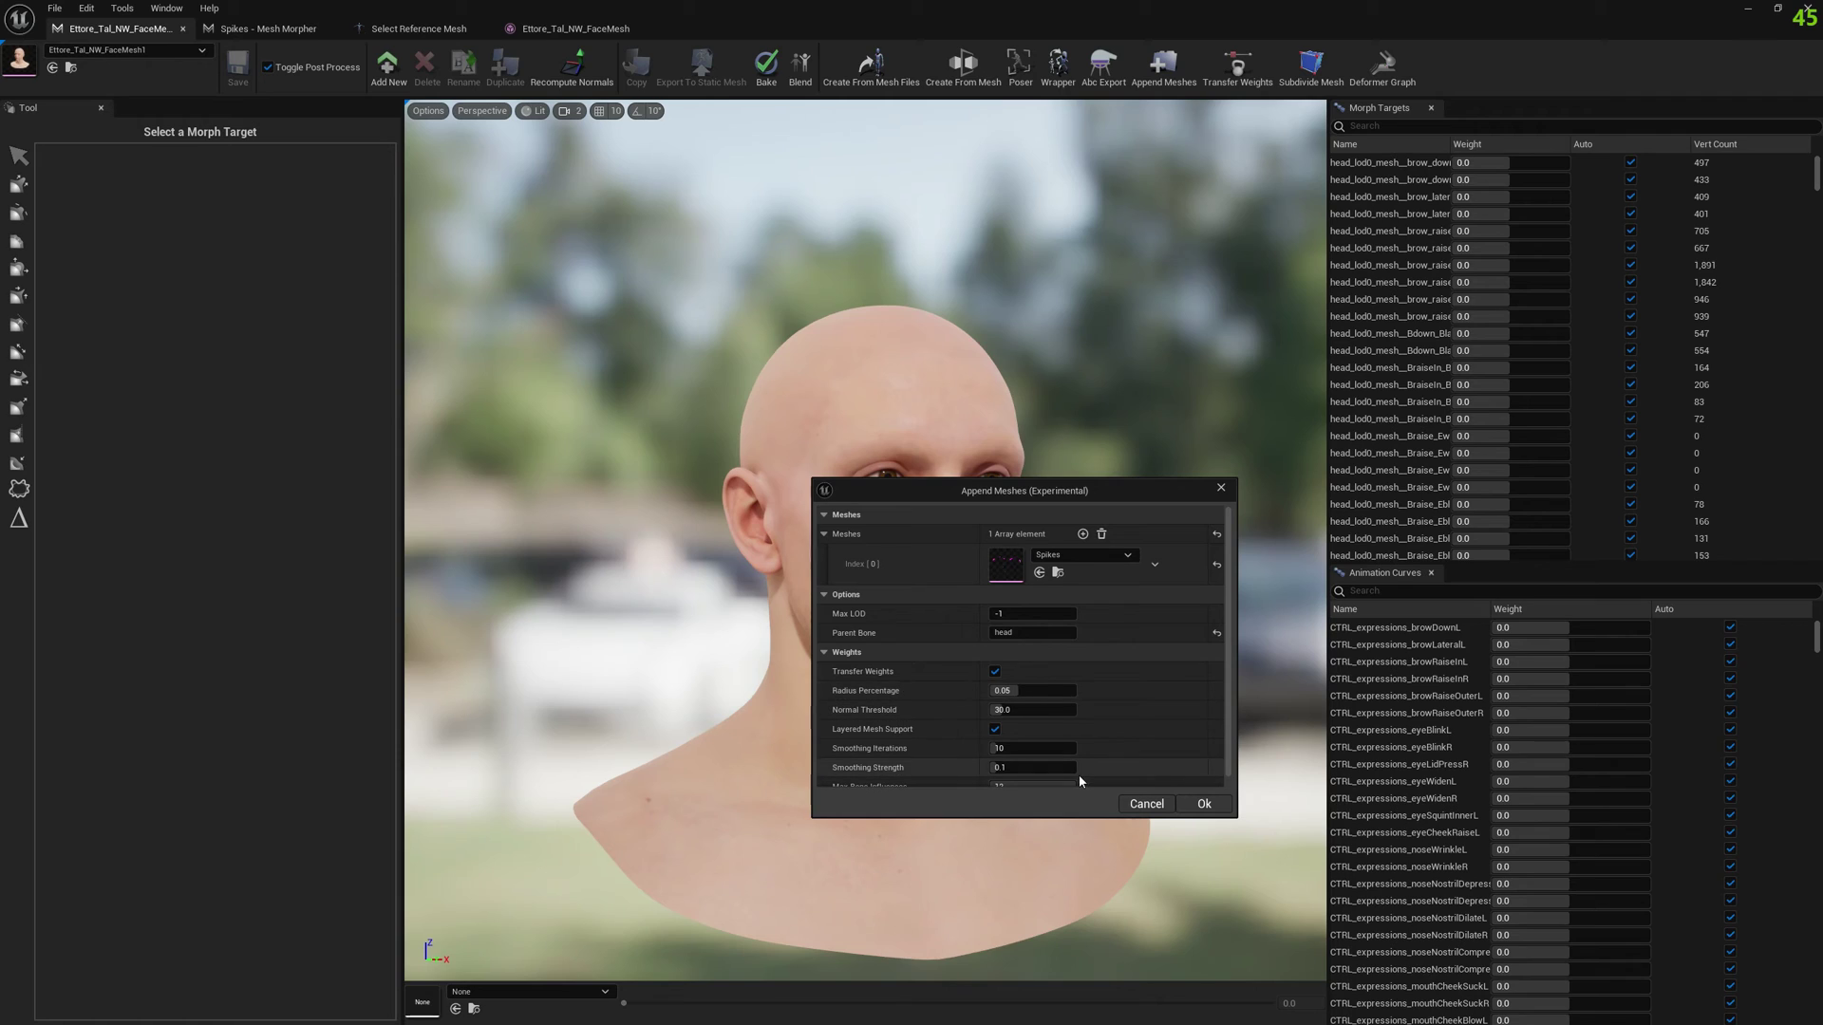
pyautogui.click(1224, 808)
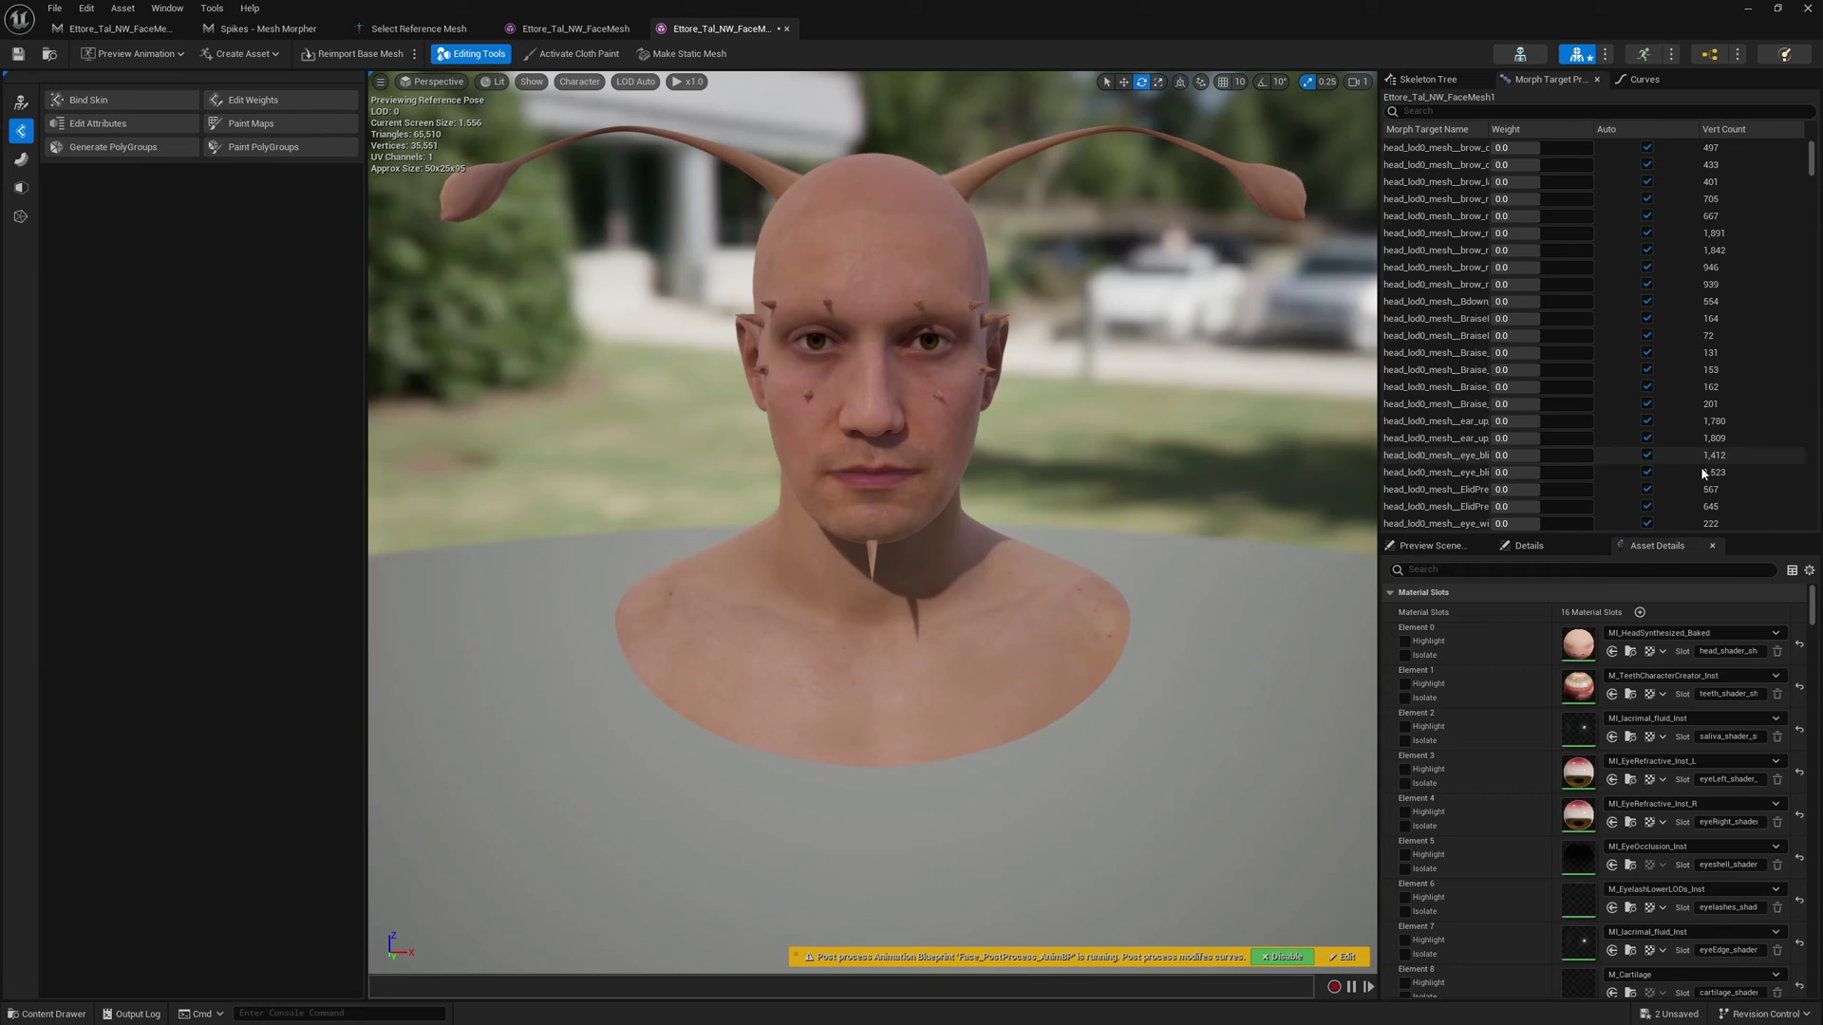
# Step: Assign the [15] Spikes material slot to Section 9 of LOD 0 on Ettore_Tal_NW_FaceMesh1 and save the asset
pyautogui.moveTo(1812, 613); pyautogui.dragTo(1820, 662)
pyautogui.scroll(3, 1743, 681)
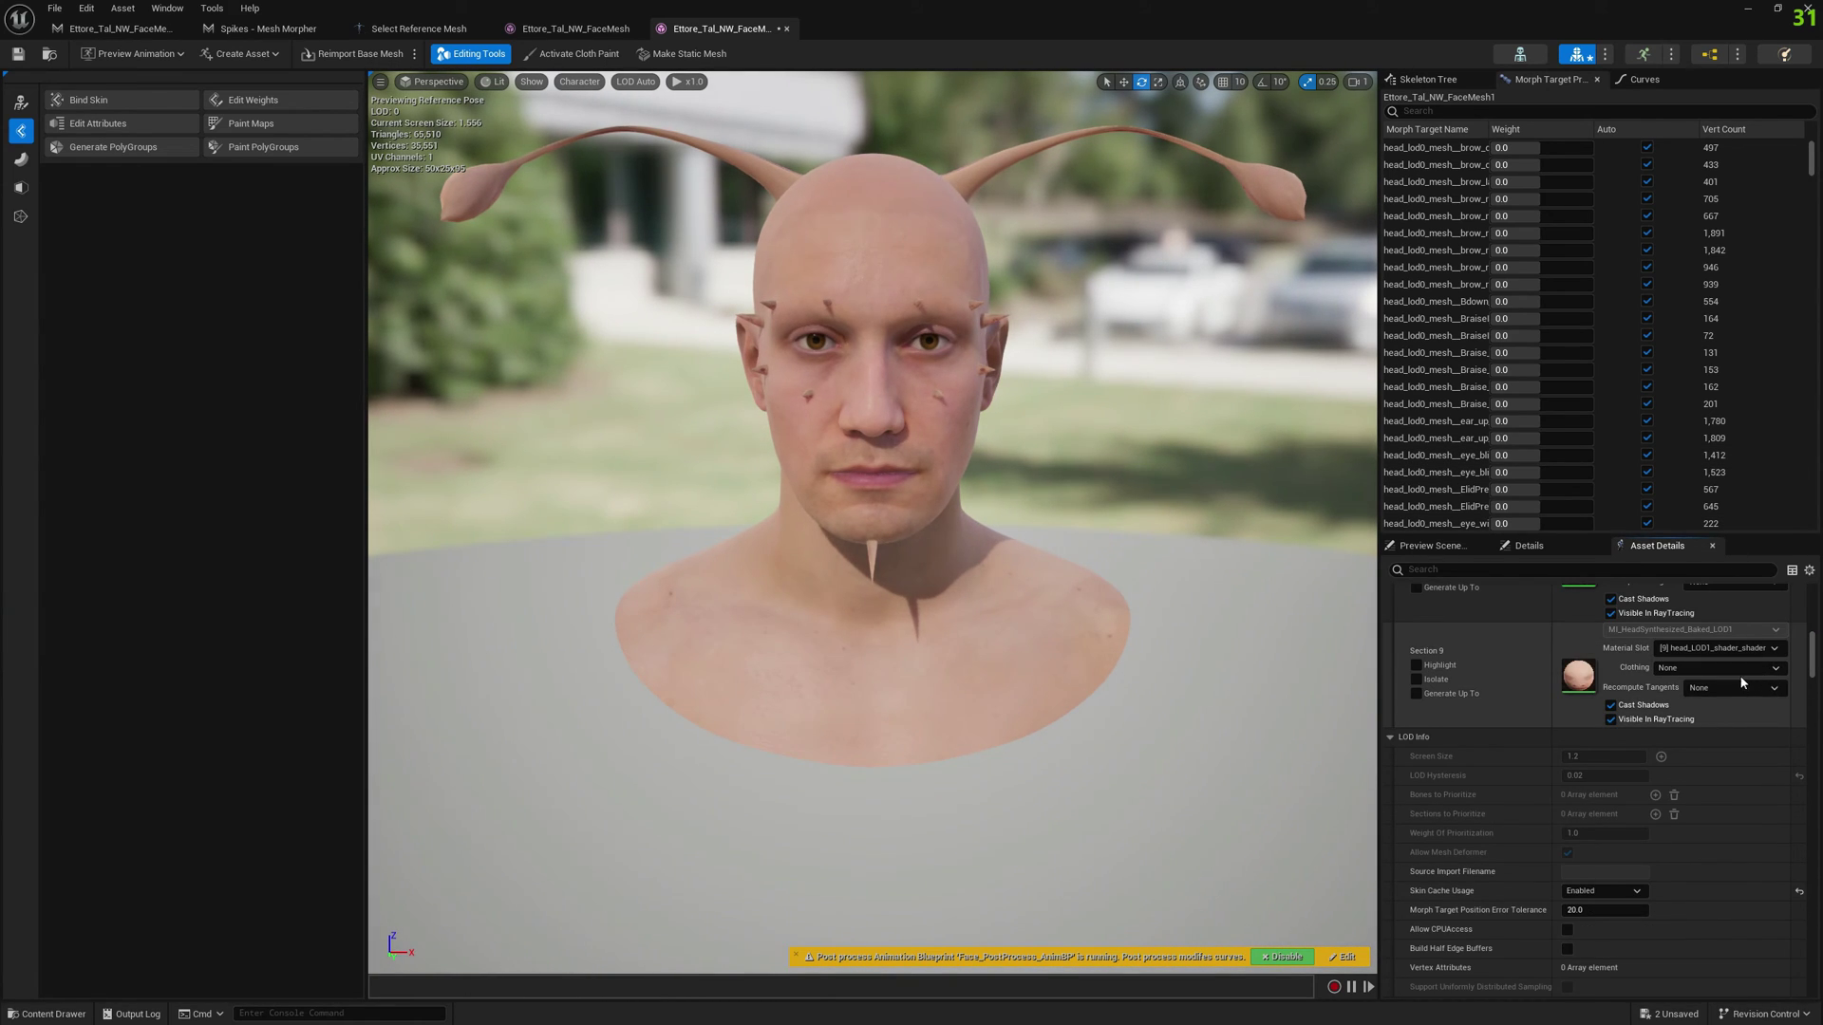
pyautogui.click(1721, 646)
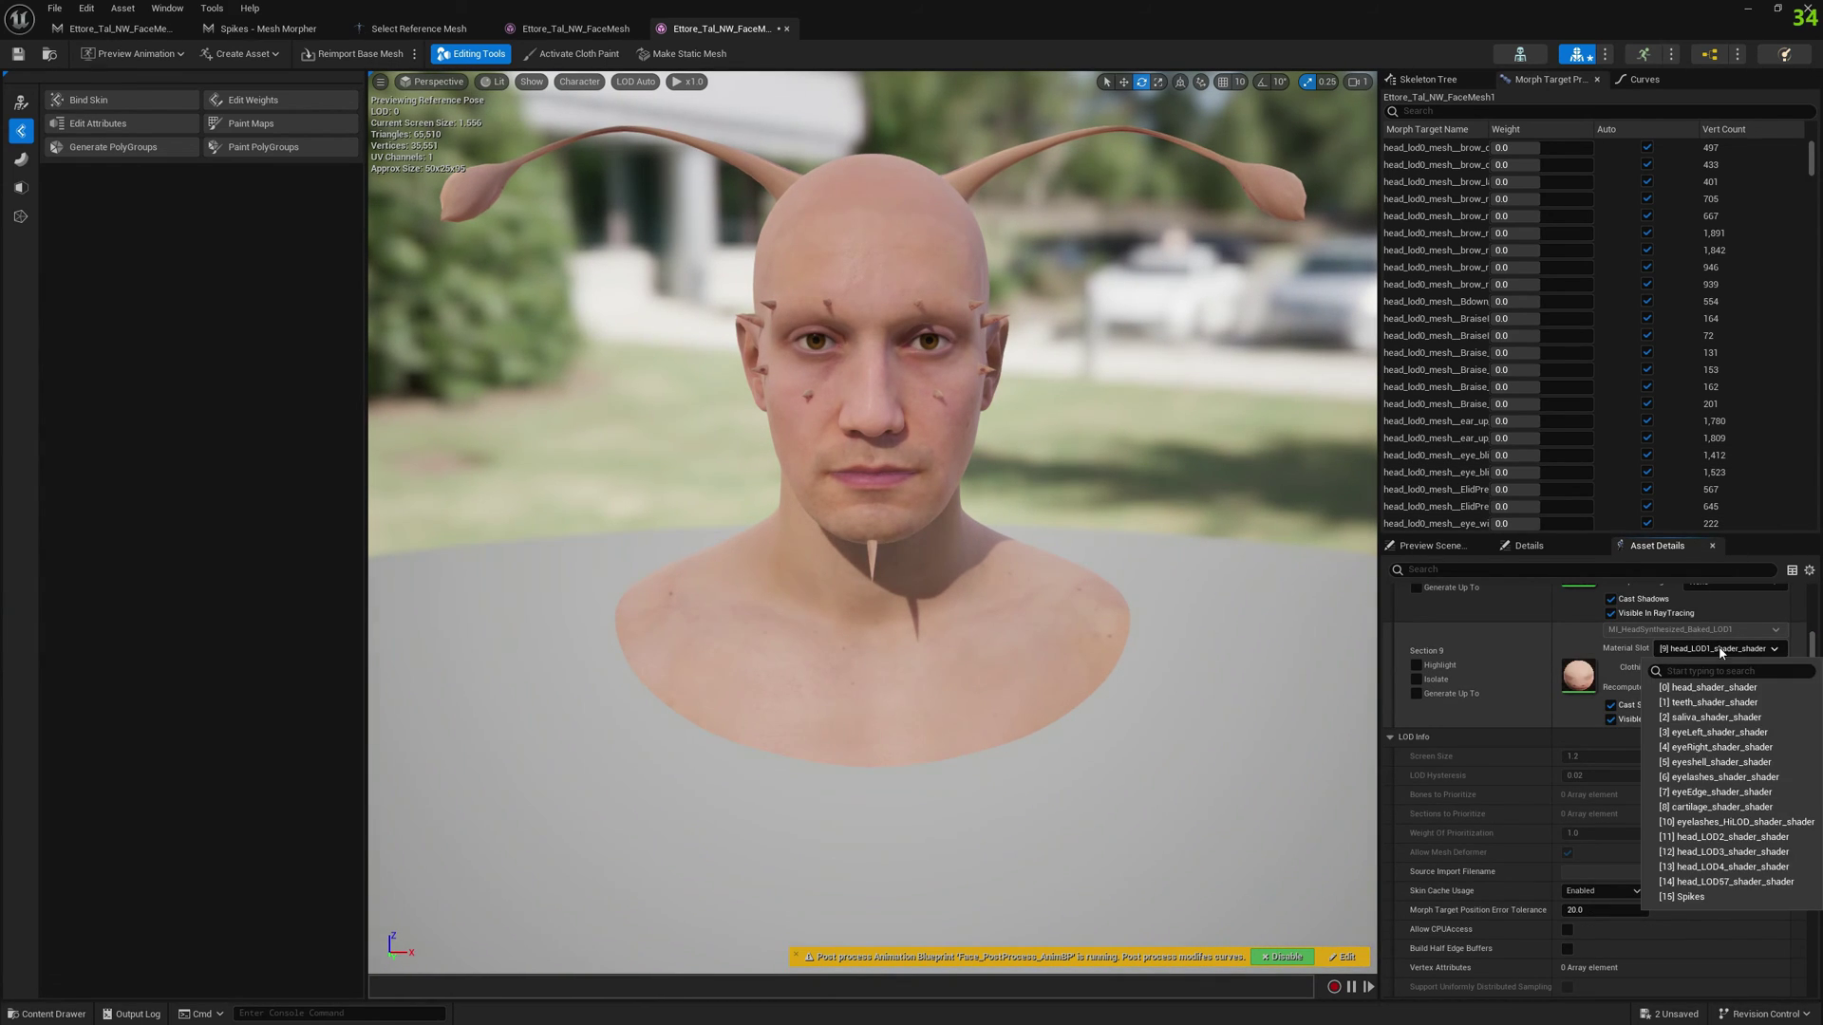
pyautogui.click(1708, 896)
pyautogui.click(17, 55)
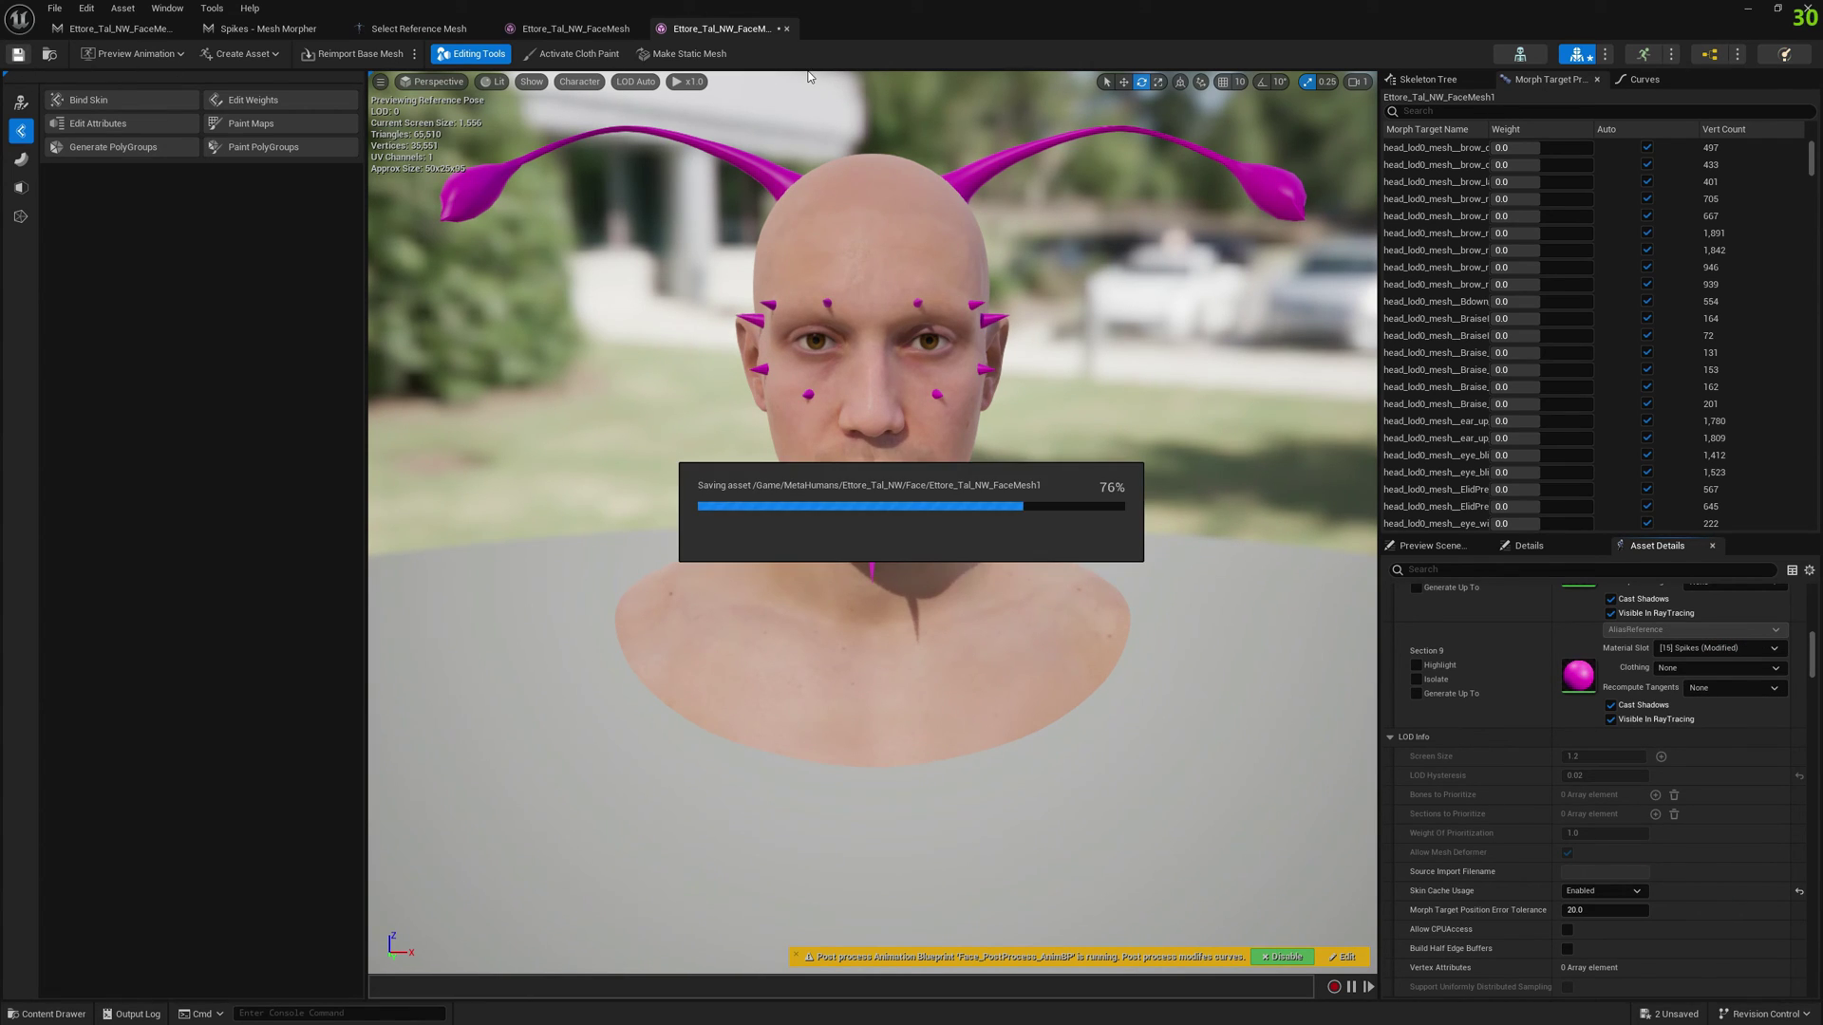
# Step: Open the face mesh in the Poser, hide the drawn bones, and select the head bone
pyautogui.click(128, 28)
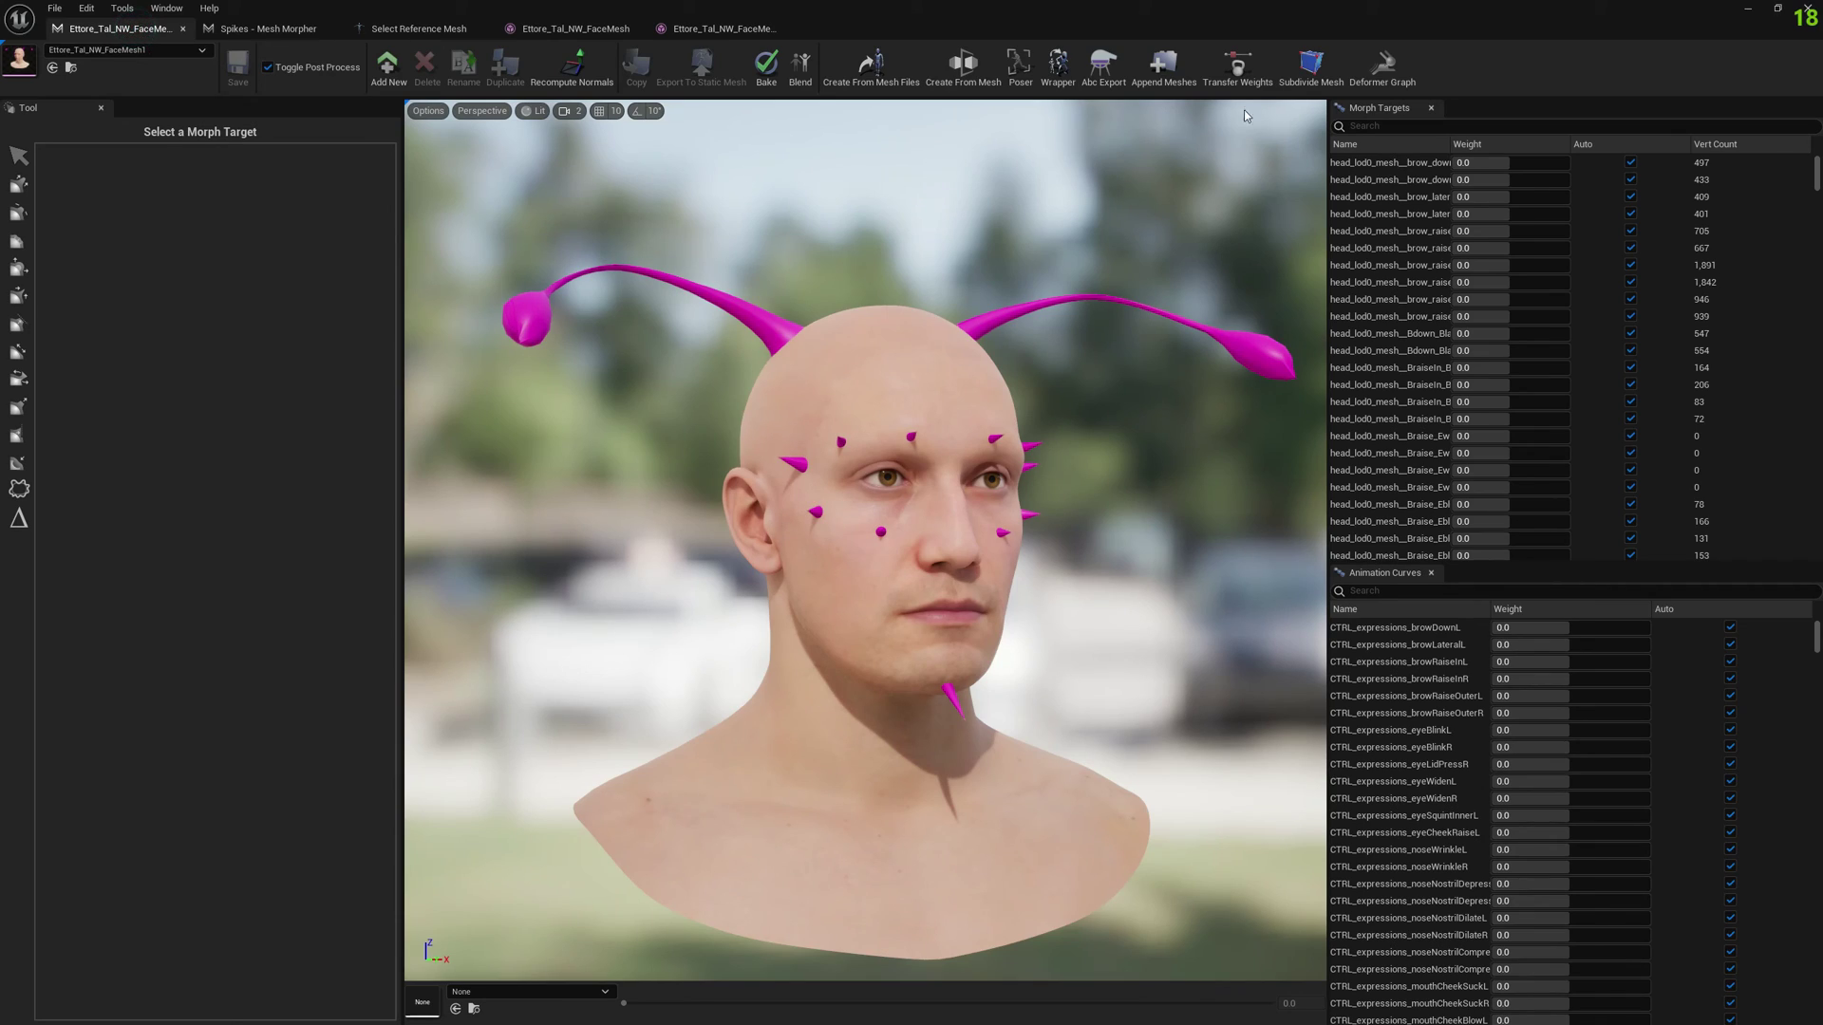
pyautogui.click(1023, 68)
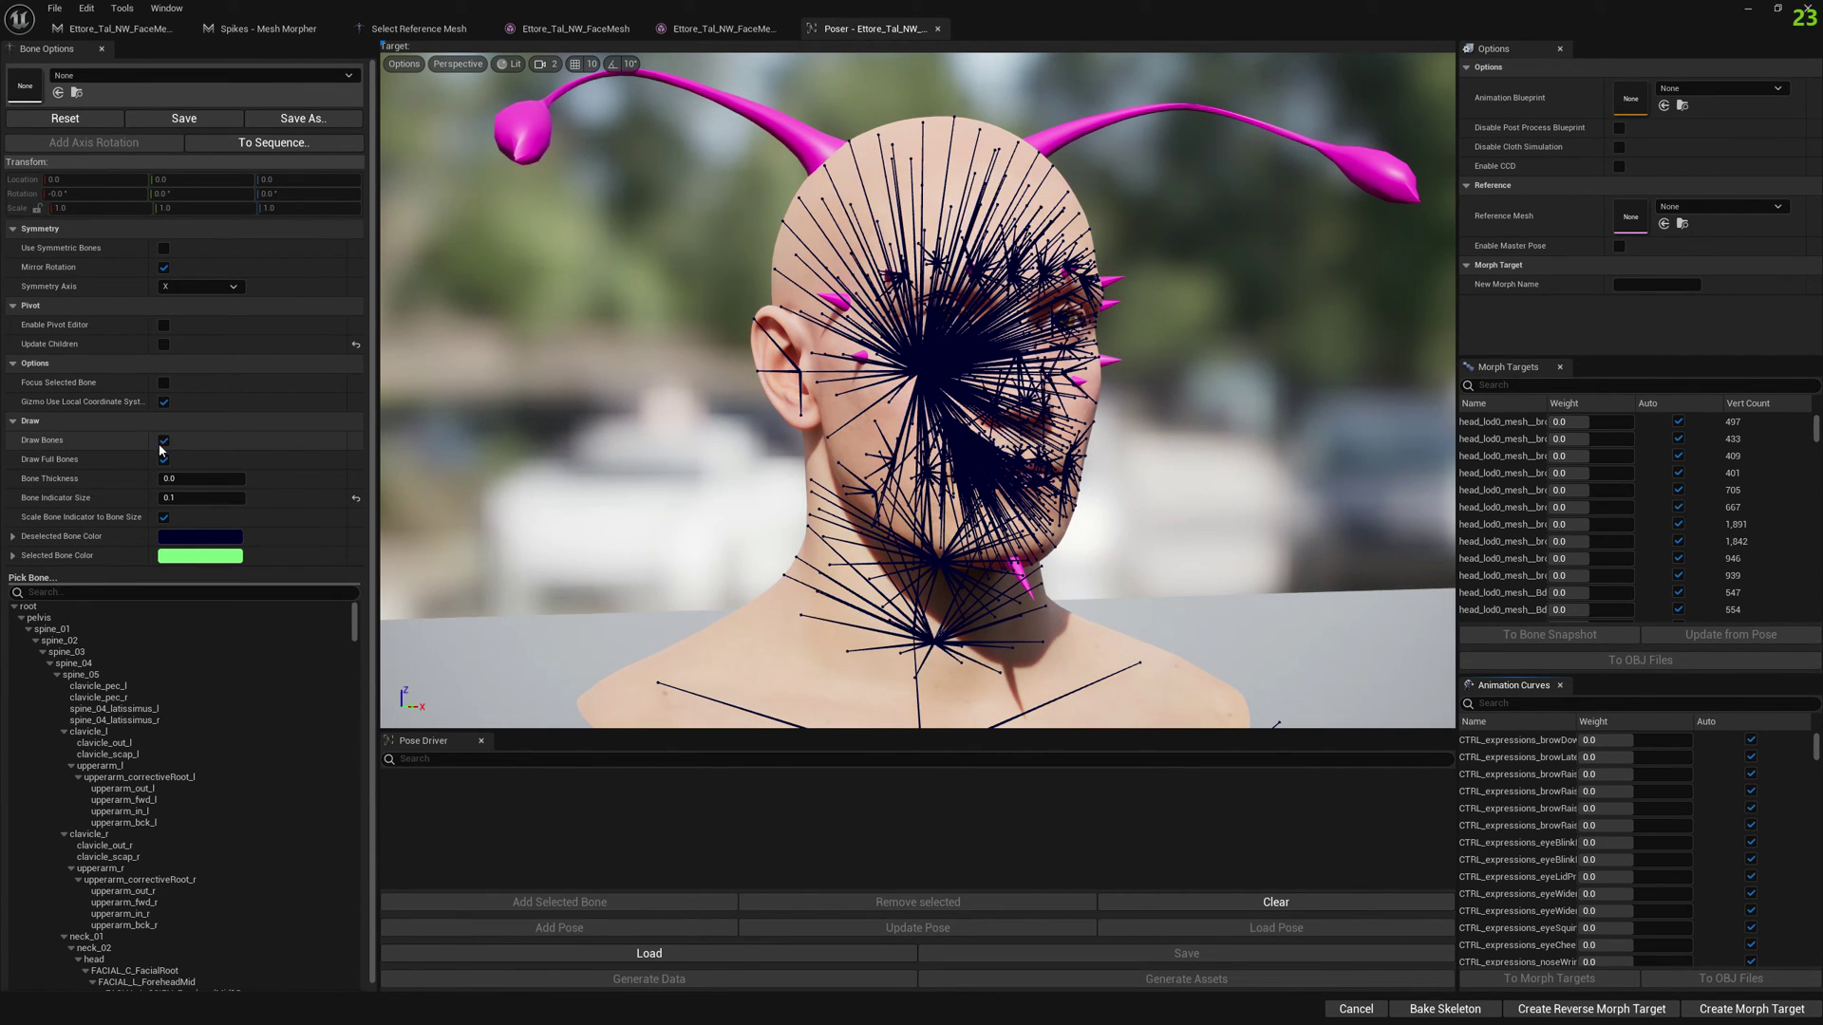
pyautogui.click(165, 439)
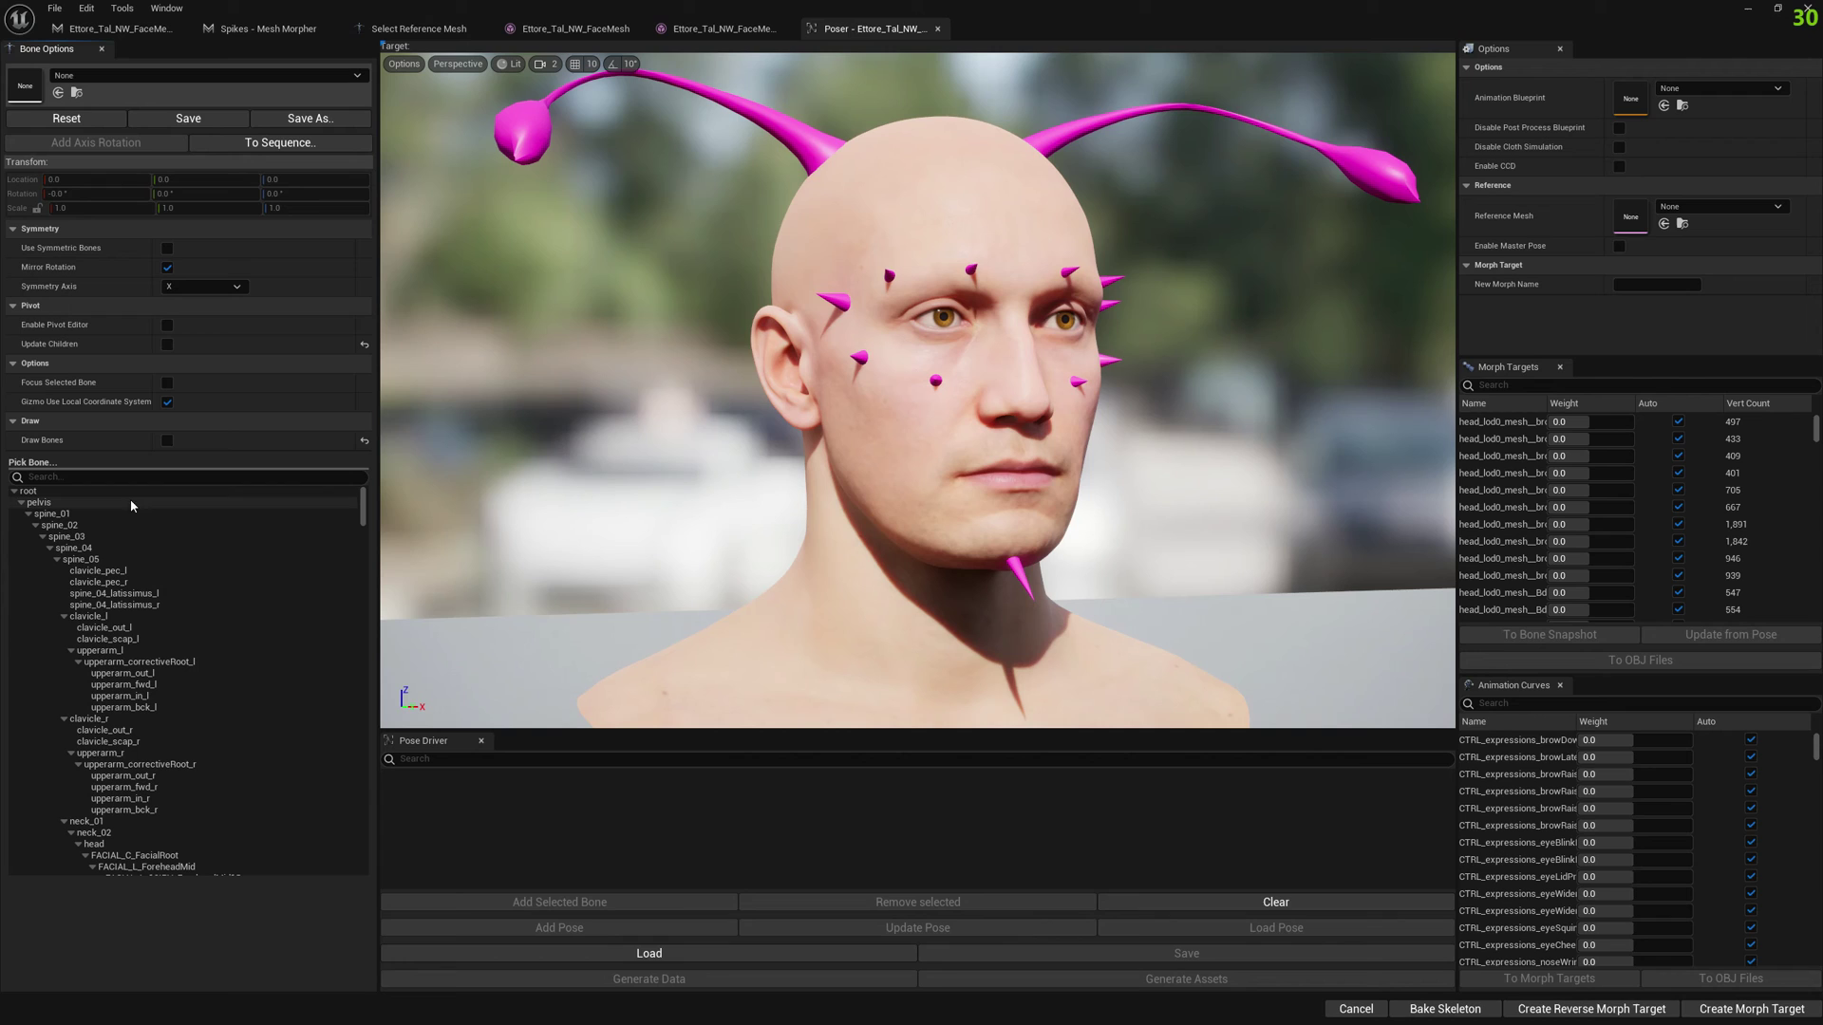
pyautogui.click(114, 475)
pyautogui.click(114, 473)
pyautogui.write('head')
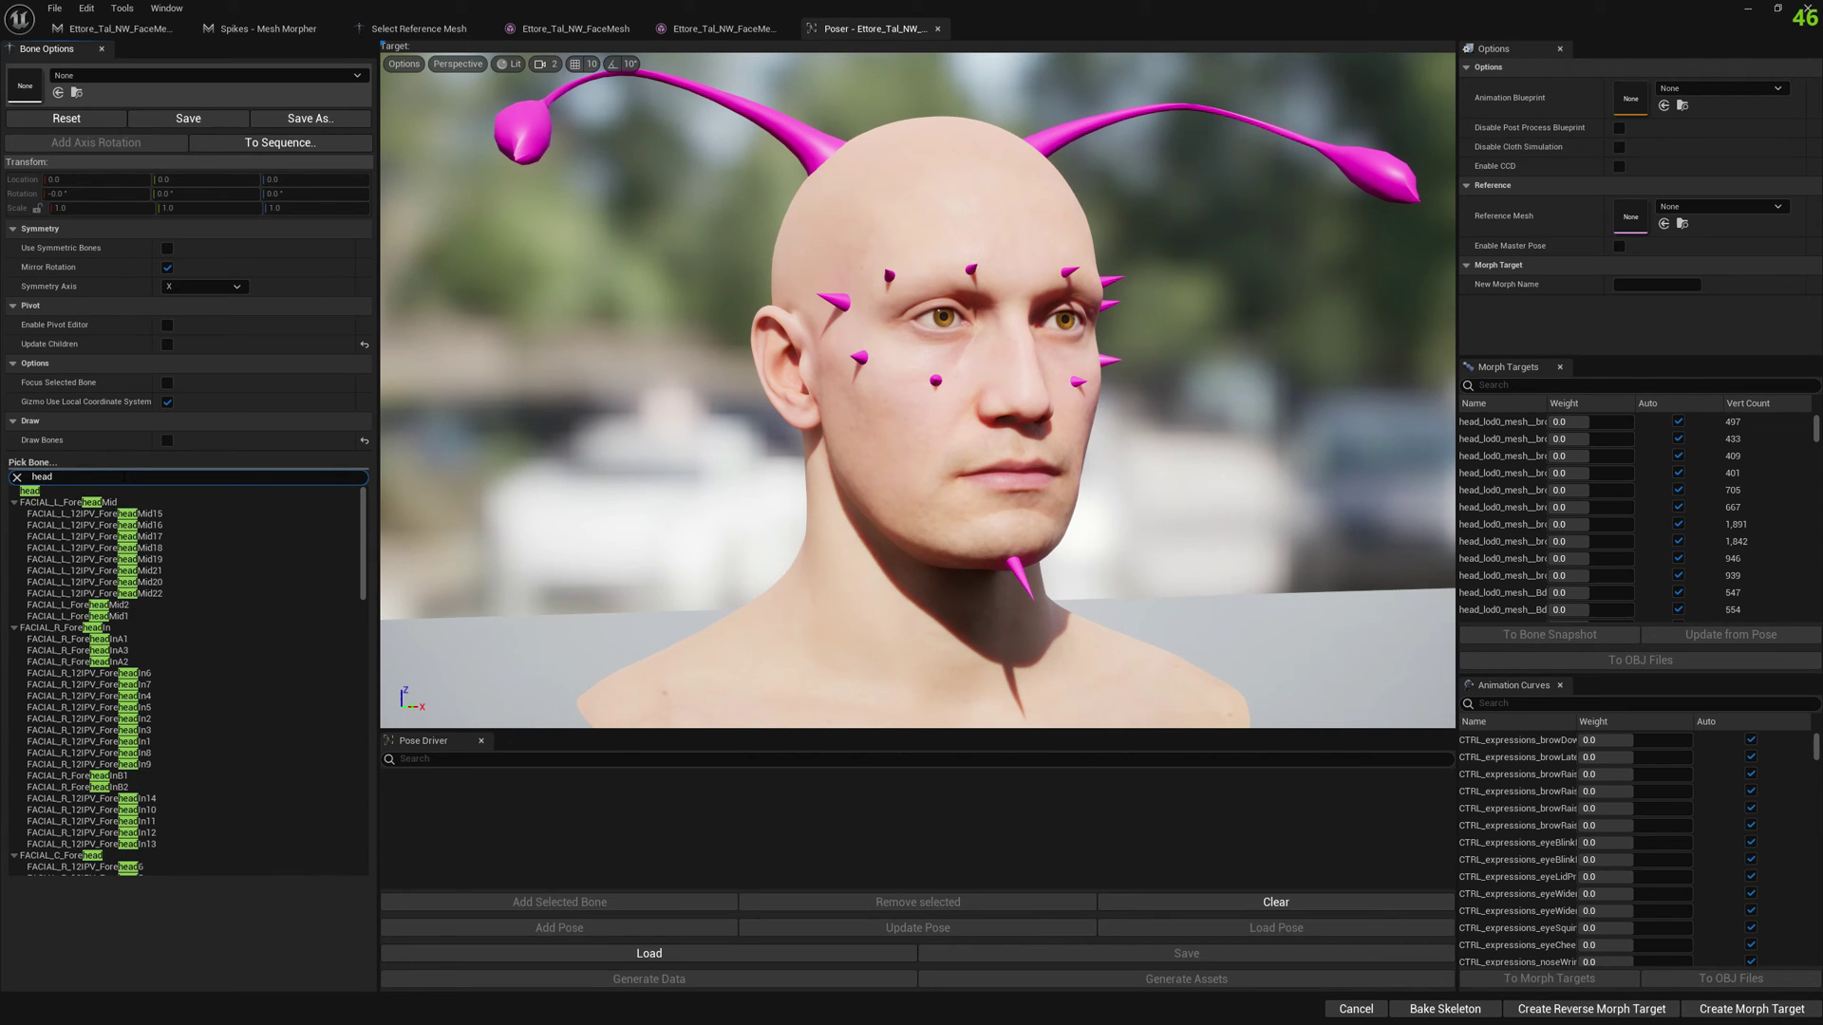
pyautogui.click(47, 491)
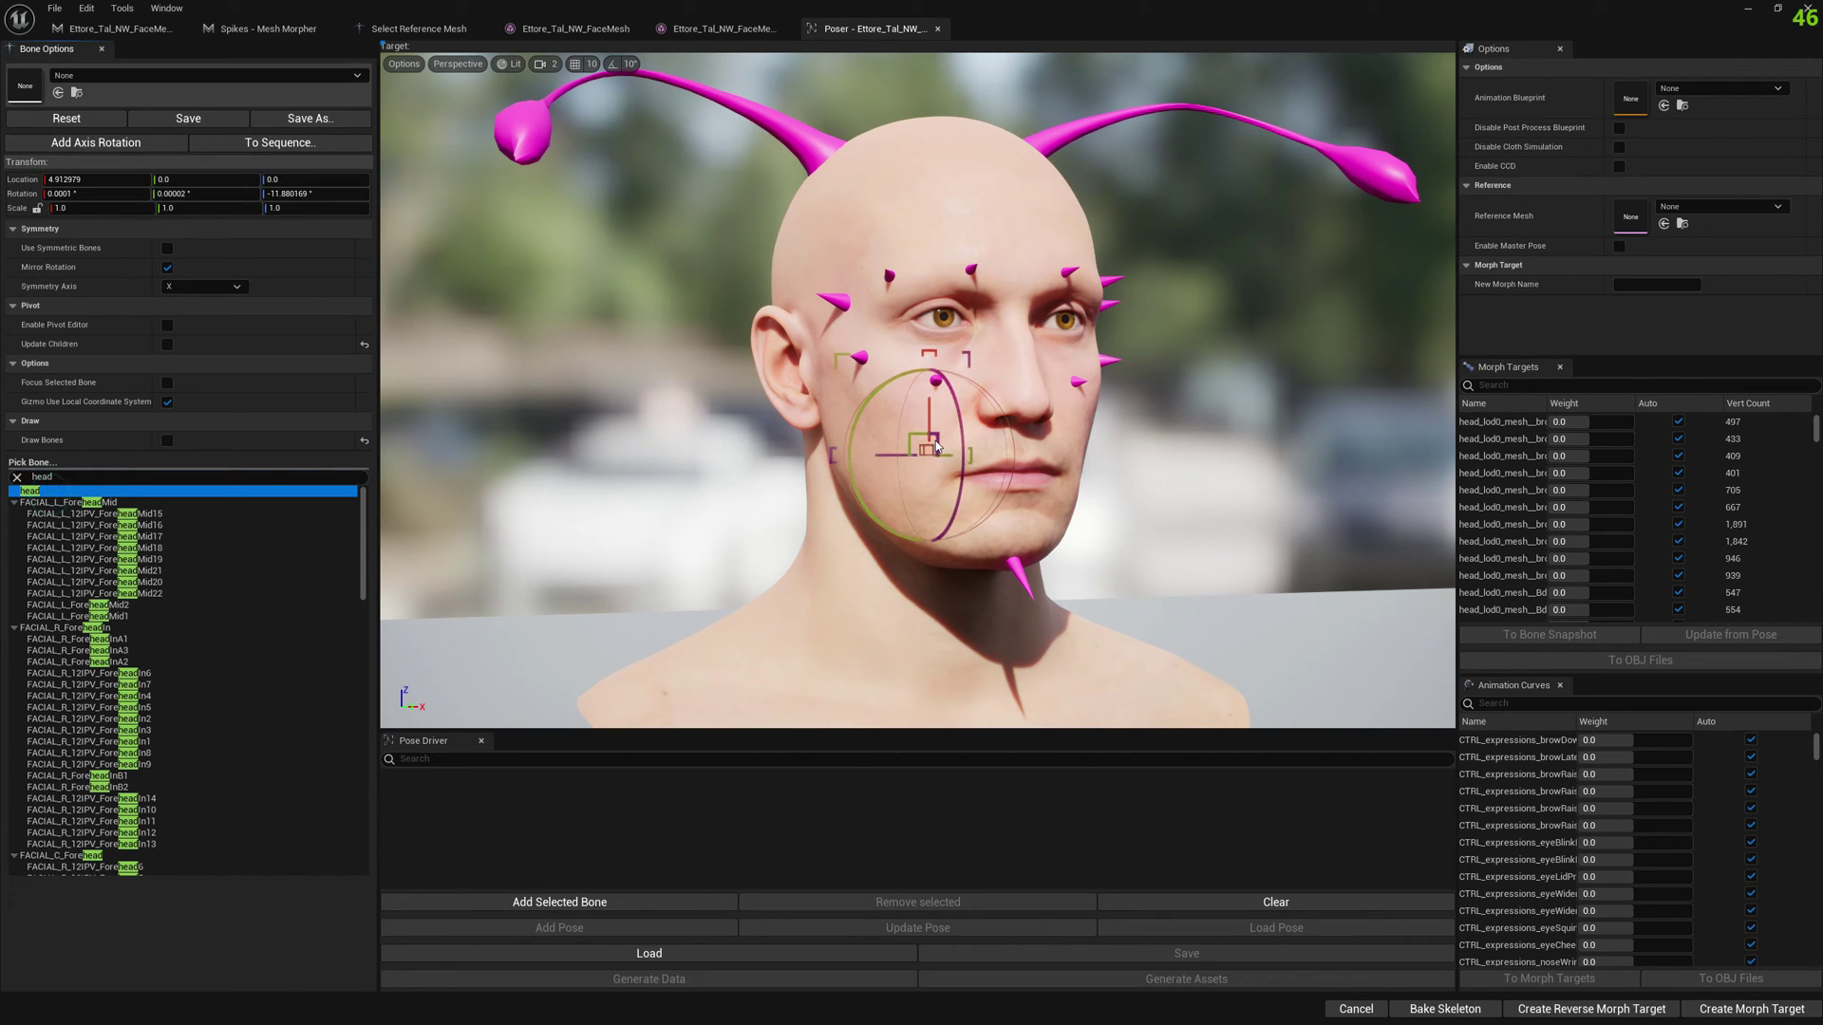
# Step: Rotate the head bone to test how the spikes follow, undo the last rotation, and inspect the head from the front
pyautogui.moveTo(945, 400)
pyautogui.mouseDown()
pyautogui.moveTo(940, 446)
pyautogui.moveTo(946, 357)
pyautogui.moveTo(950, 402)
pyautogui.mouseUp()
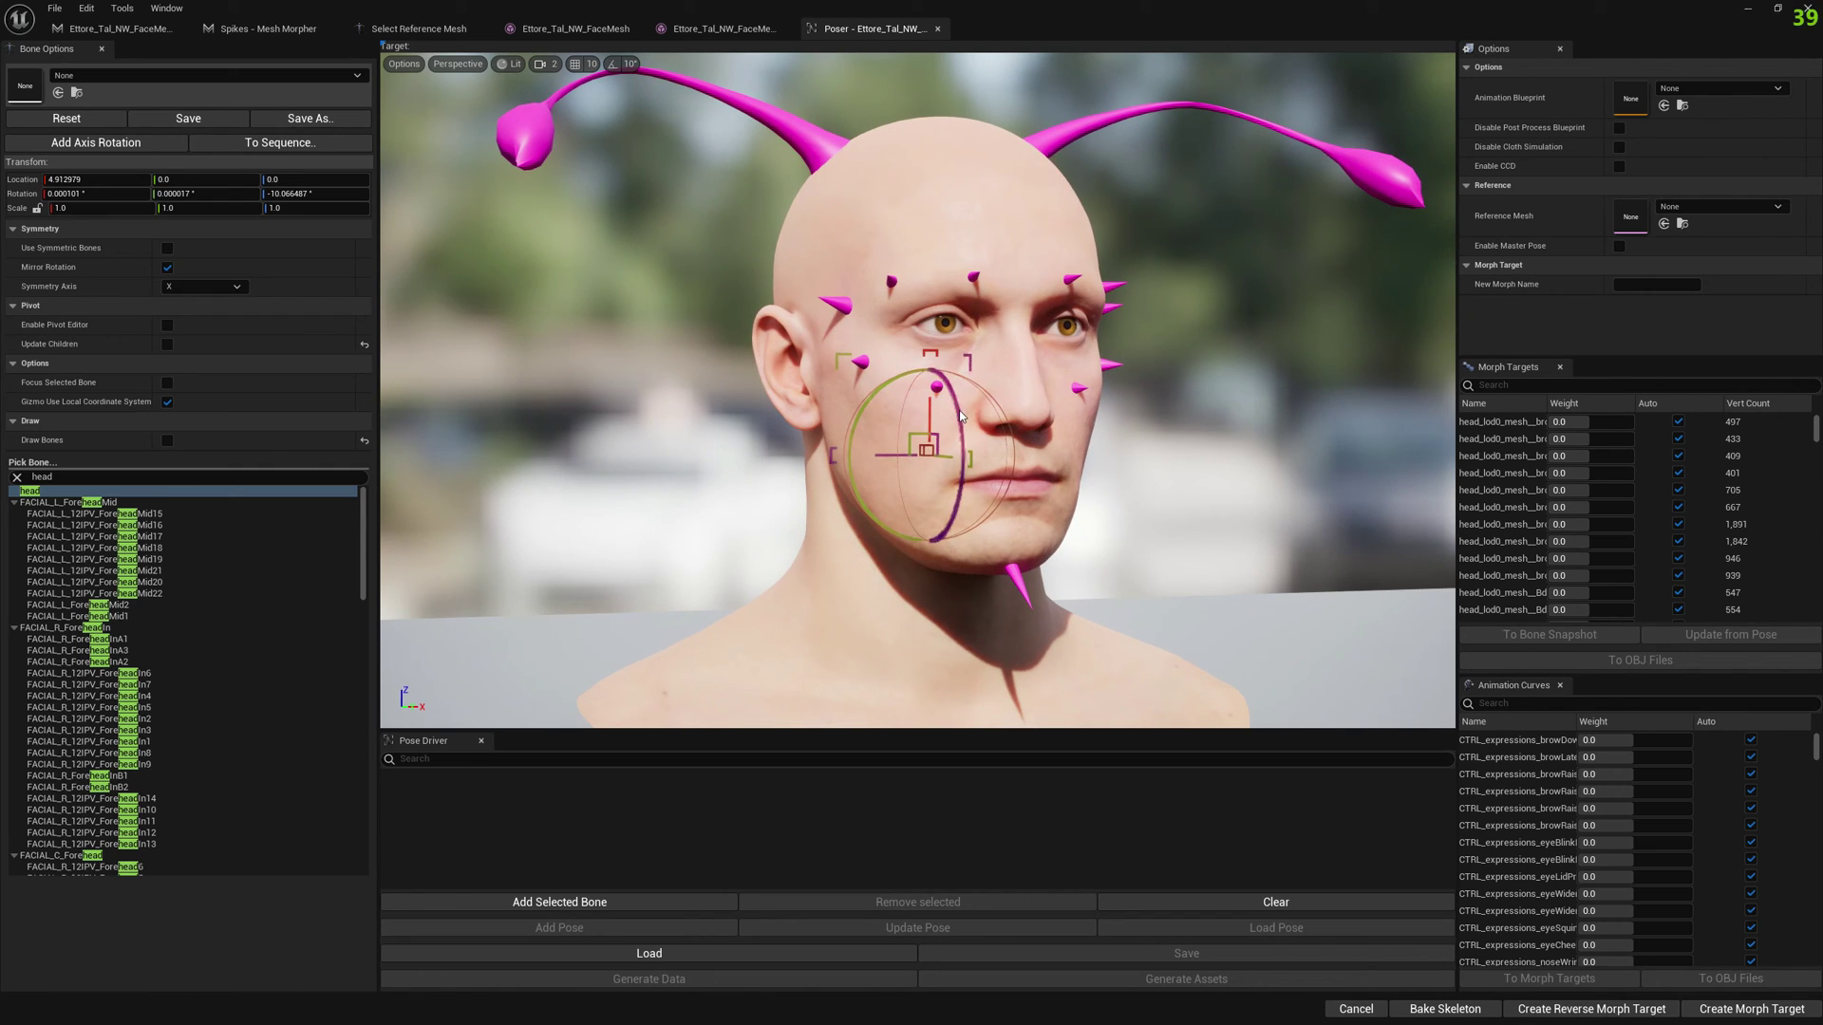
pyautogui.moveTo(949, 399); pyautogui.dragTo(970, 488)
pyautogui.hotkey('ctrl', 'z')
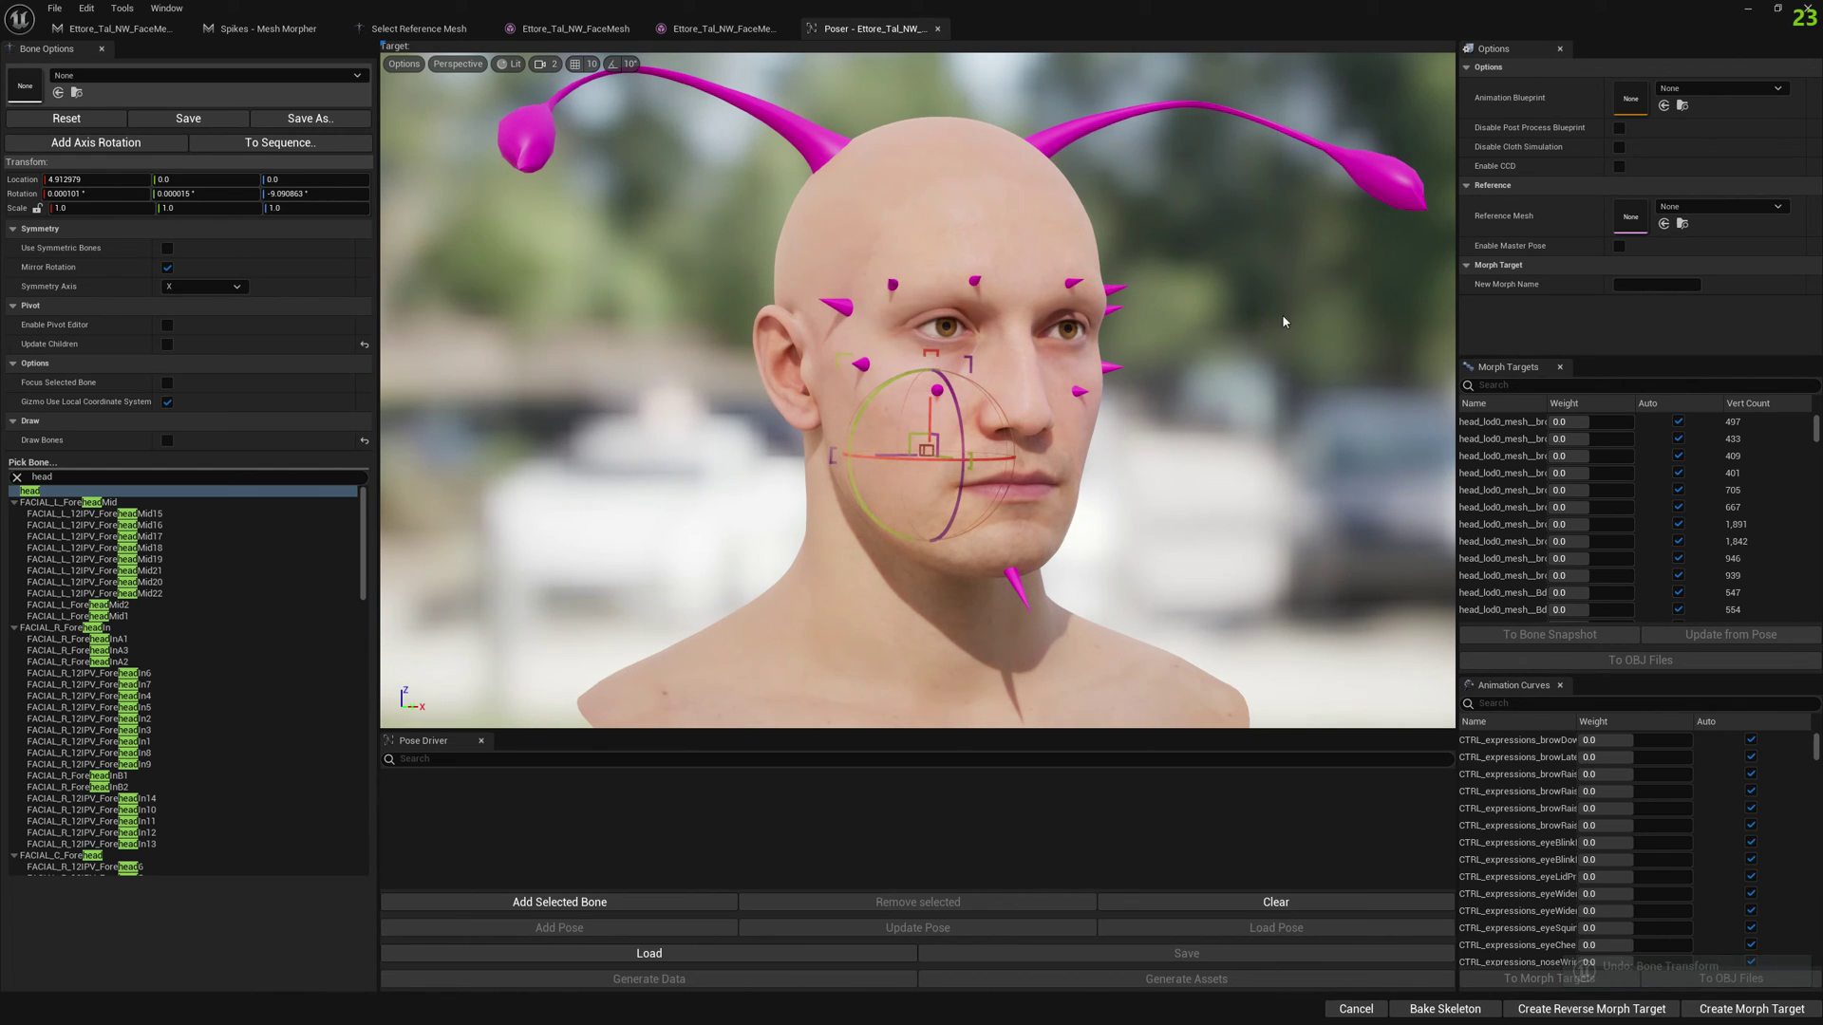
pyautogui.moveTo(1285, 322); pyautogui.dragTo(1106, 282, button='right')
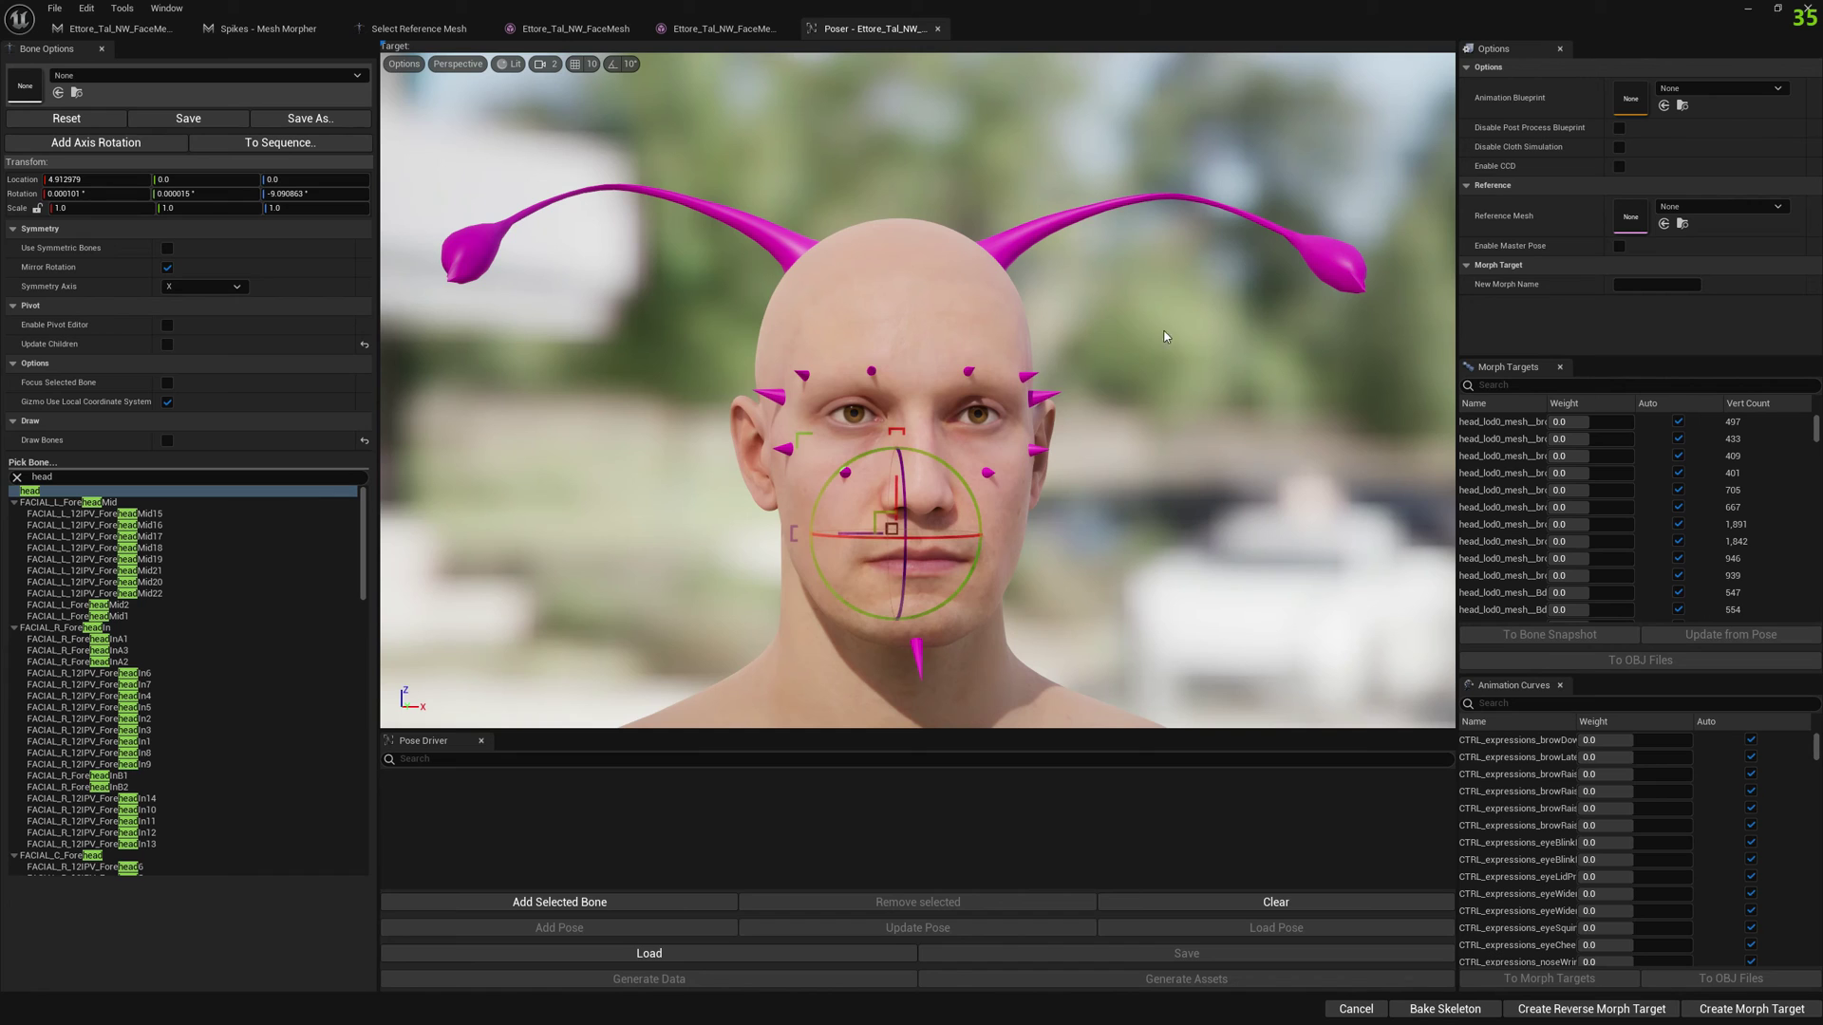
pyautogui.moveTo(1165, 336); pyautogui.dragTo(845, 186)
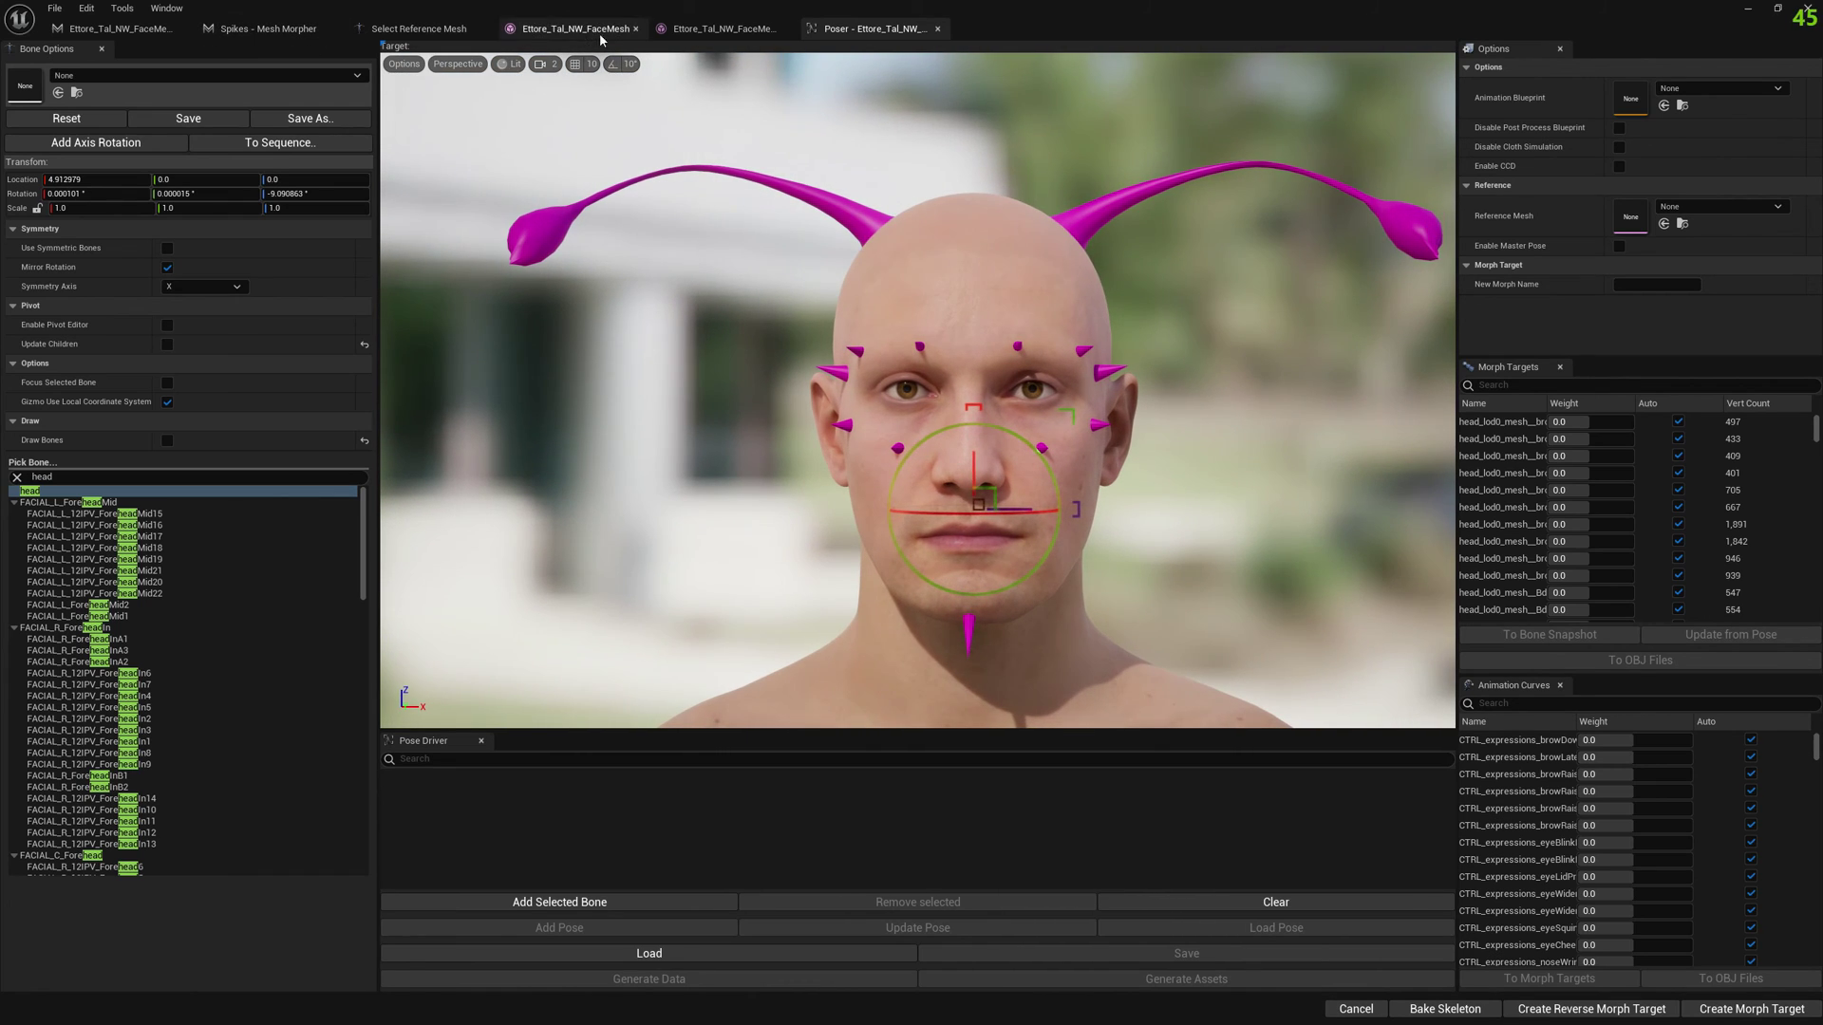
# Step: Return to the Ettore_Tal_NW_FaceMesh1 skeletal mesh editor and preview it with the specific animation mh_arkit_mapping_anim
pyautogui.click(710, 27)
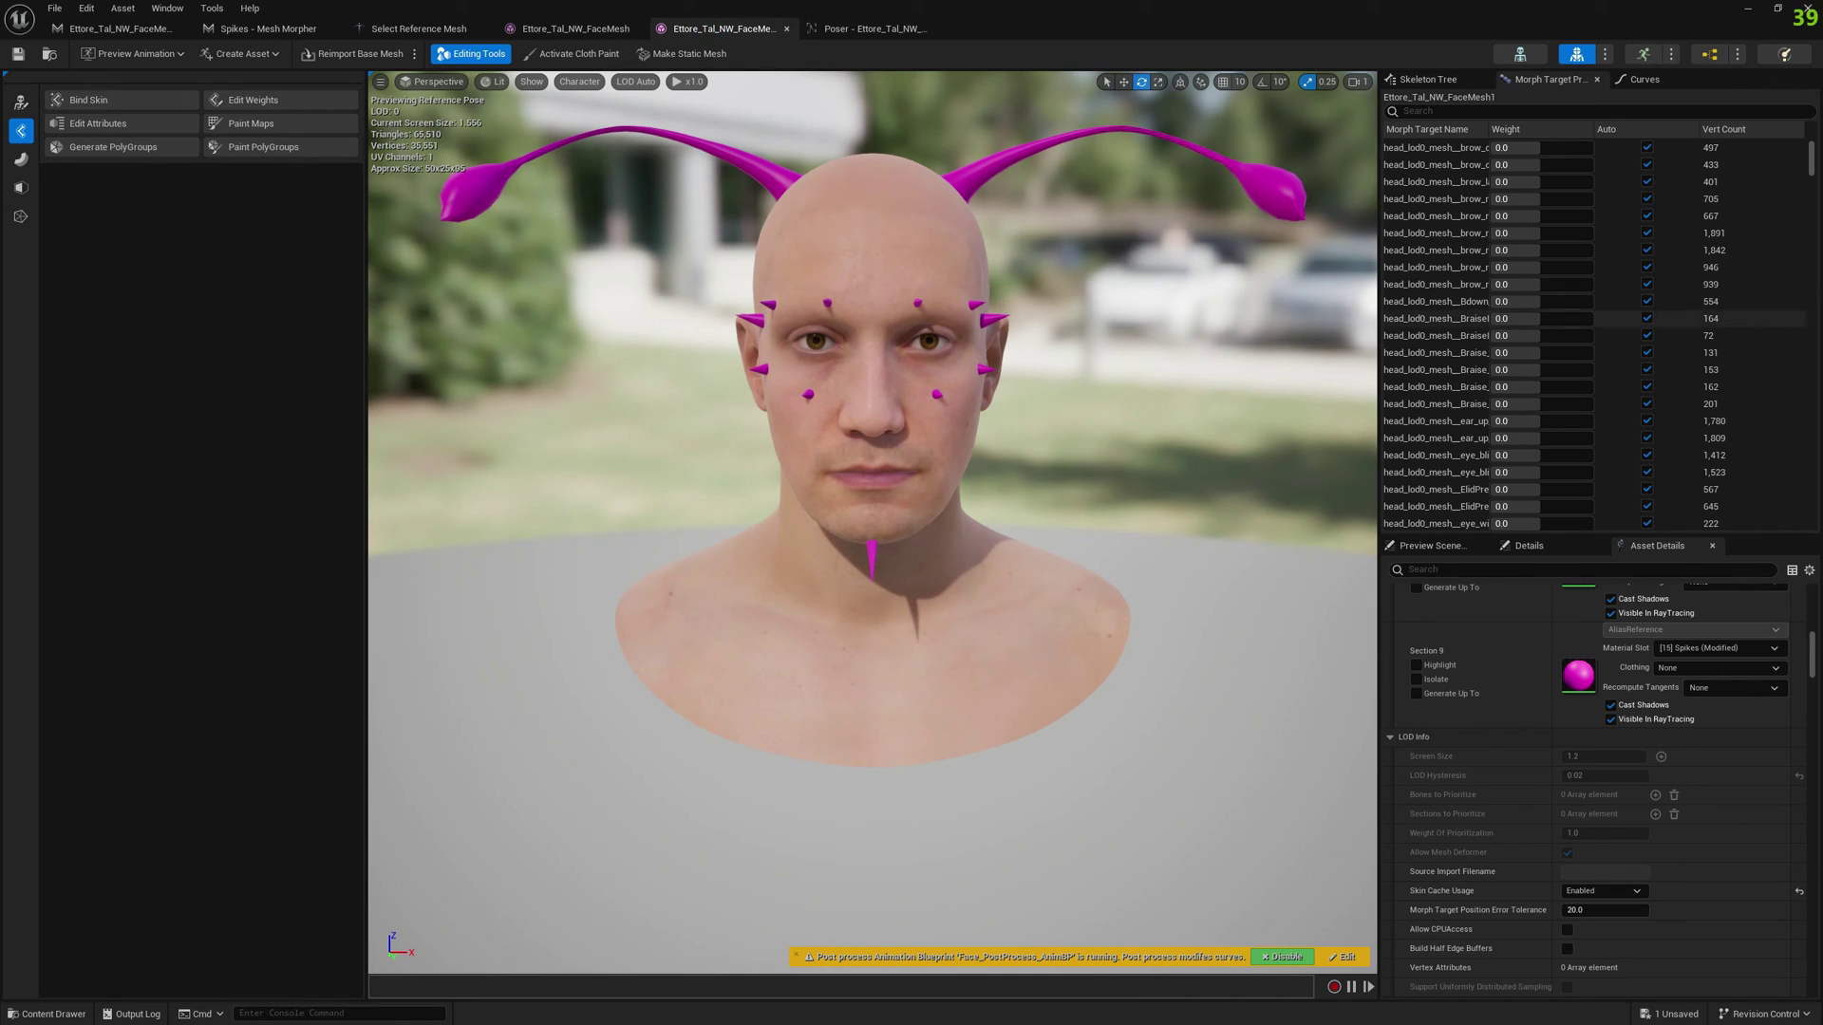
pyautogui.moveTo(1811, 652); pyautogui.dragTo(1810, 636)
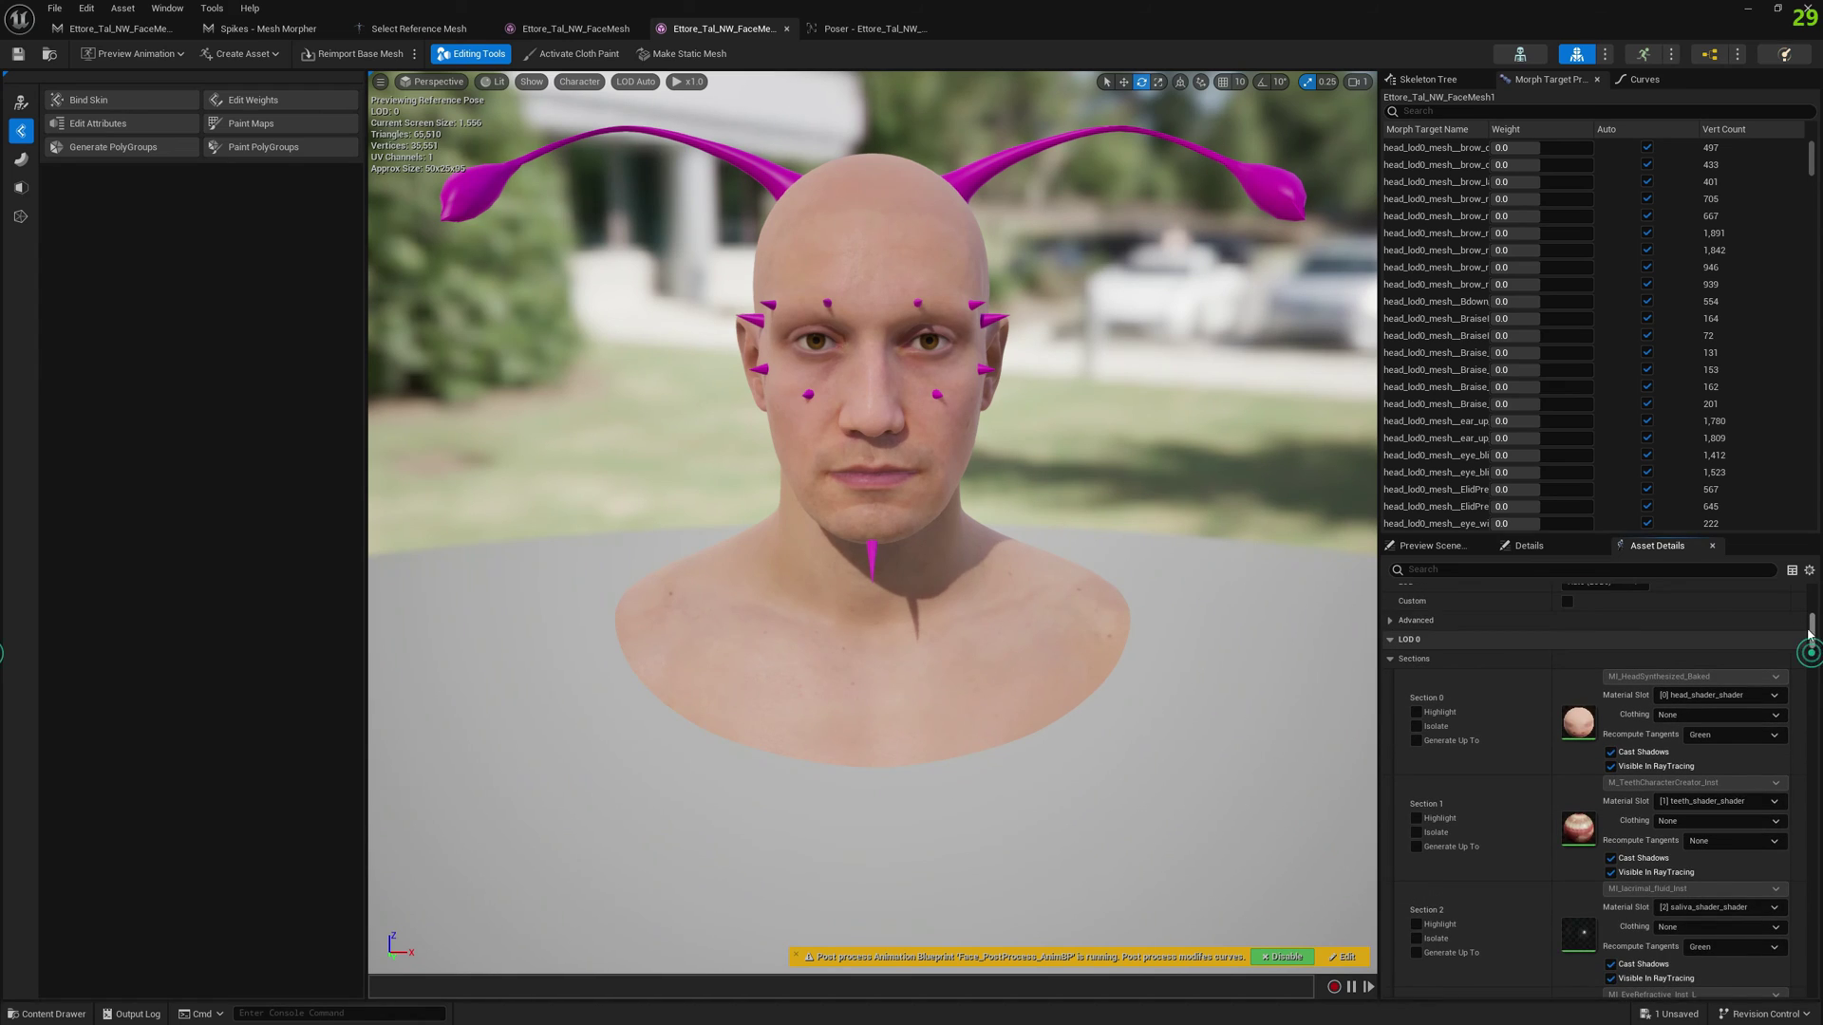
pyautogui.click(1459, 545)
pyautogui.click(1625, 611)
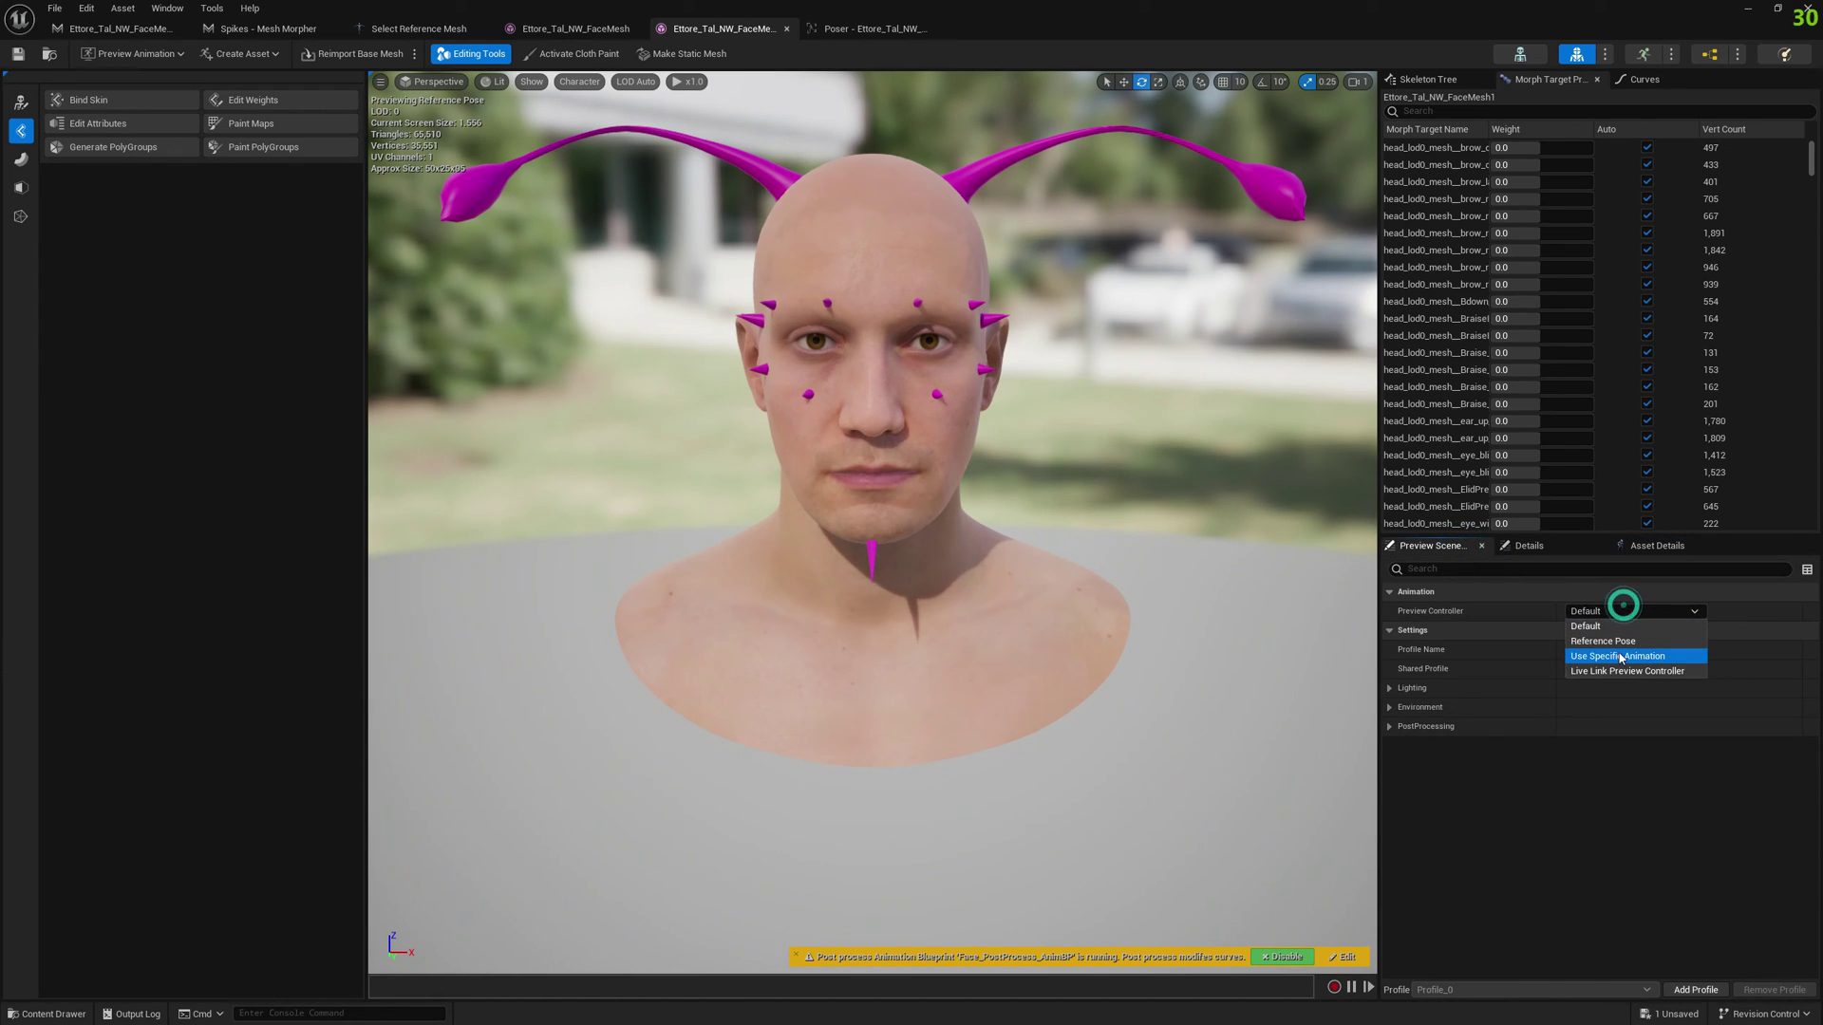
pyautogui.click(1622, 650)
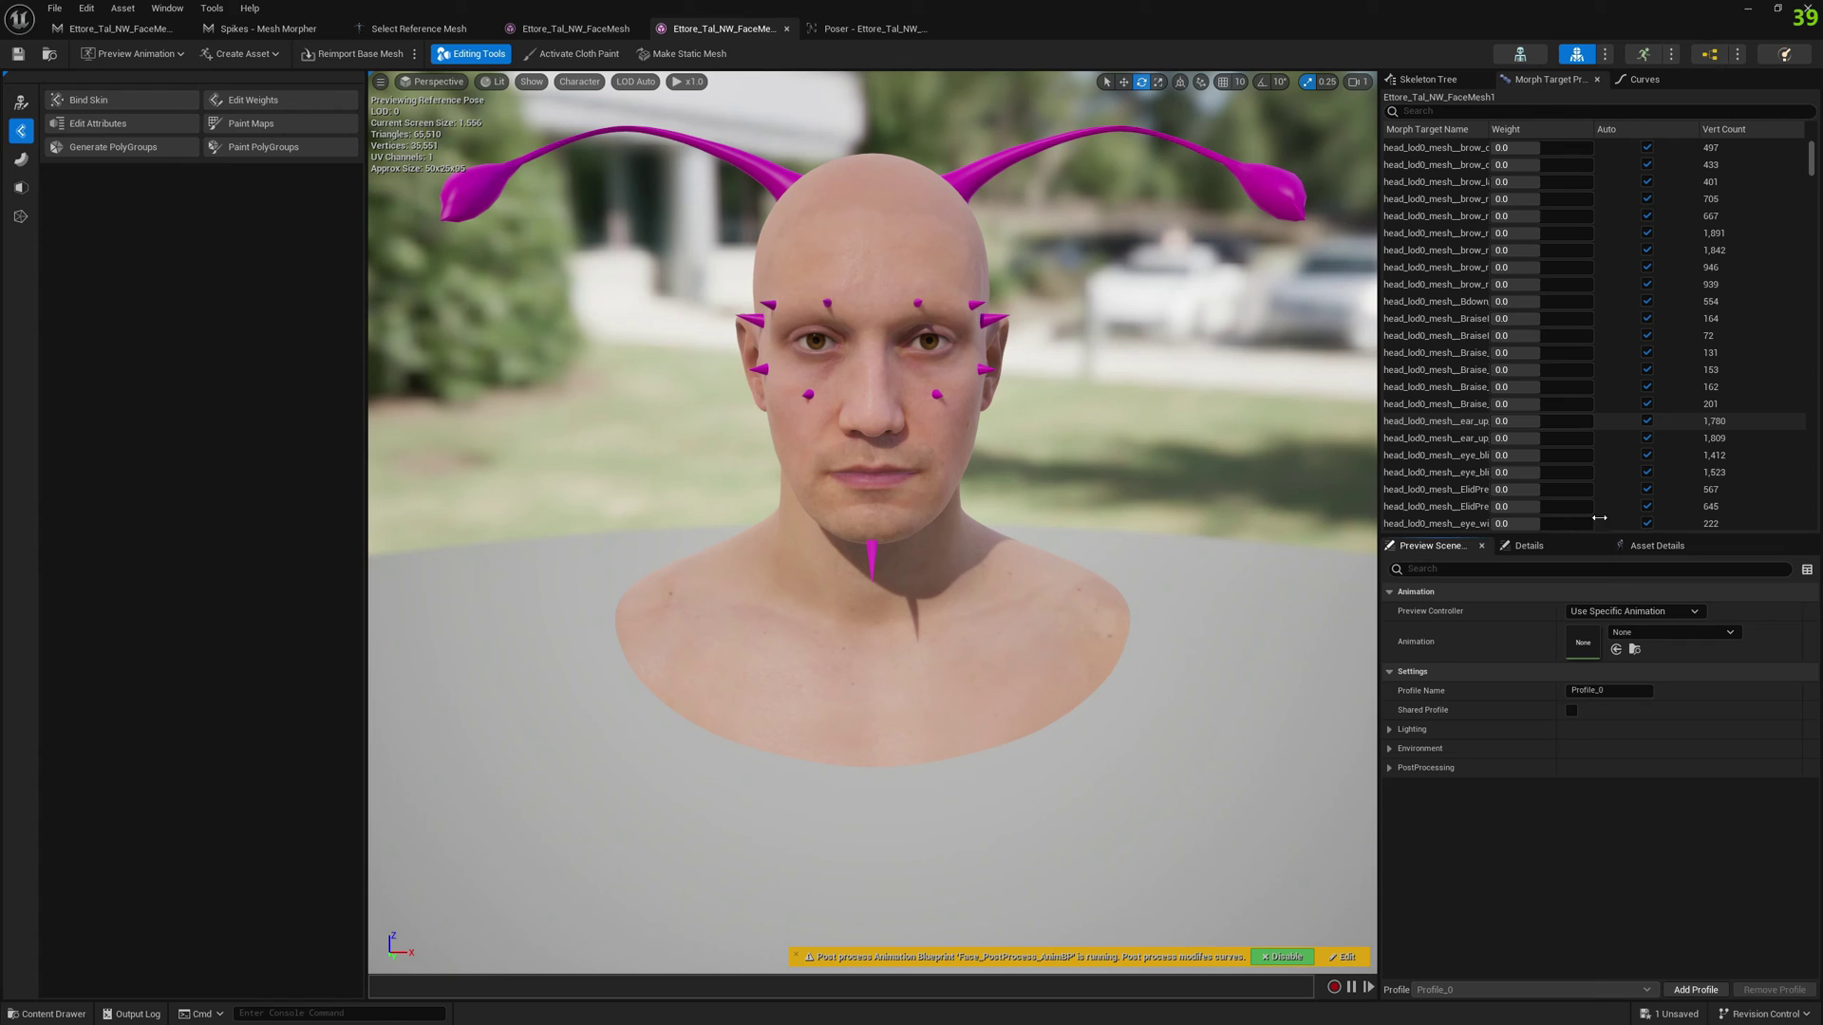
pyautogui.click(1671, 632)
pyautogui.click(1726, 483)
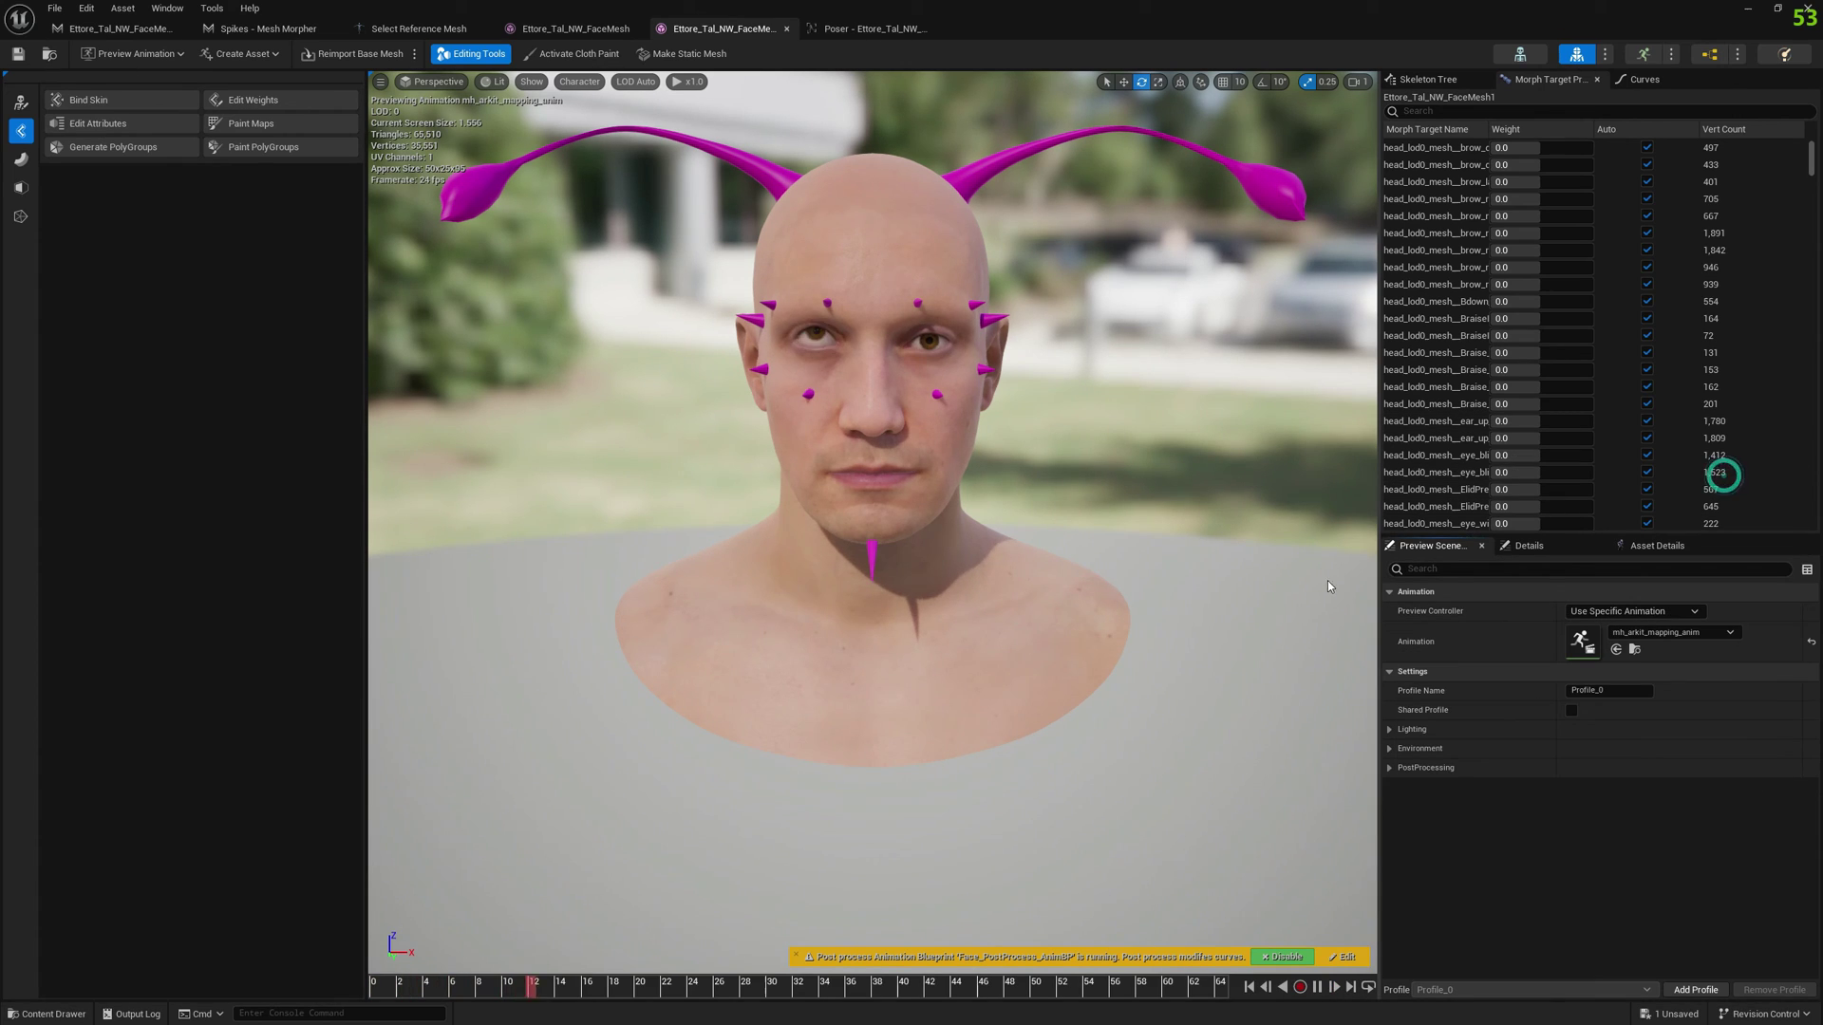
# Step: Scrub the preview animation to frame 42 and examine the spikes from the front and the side
pyautogui.moveTo(706, 989); pyautogui.dragTo(927, 1022)
pyautogui.keyDown('alt'); pyautogui.moveTo(1012, 636); pyautogui.dragTo(940, 589); pyautogui.keyUp('alt')
pyautogui.scroll(-2, 971, 230)
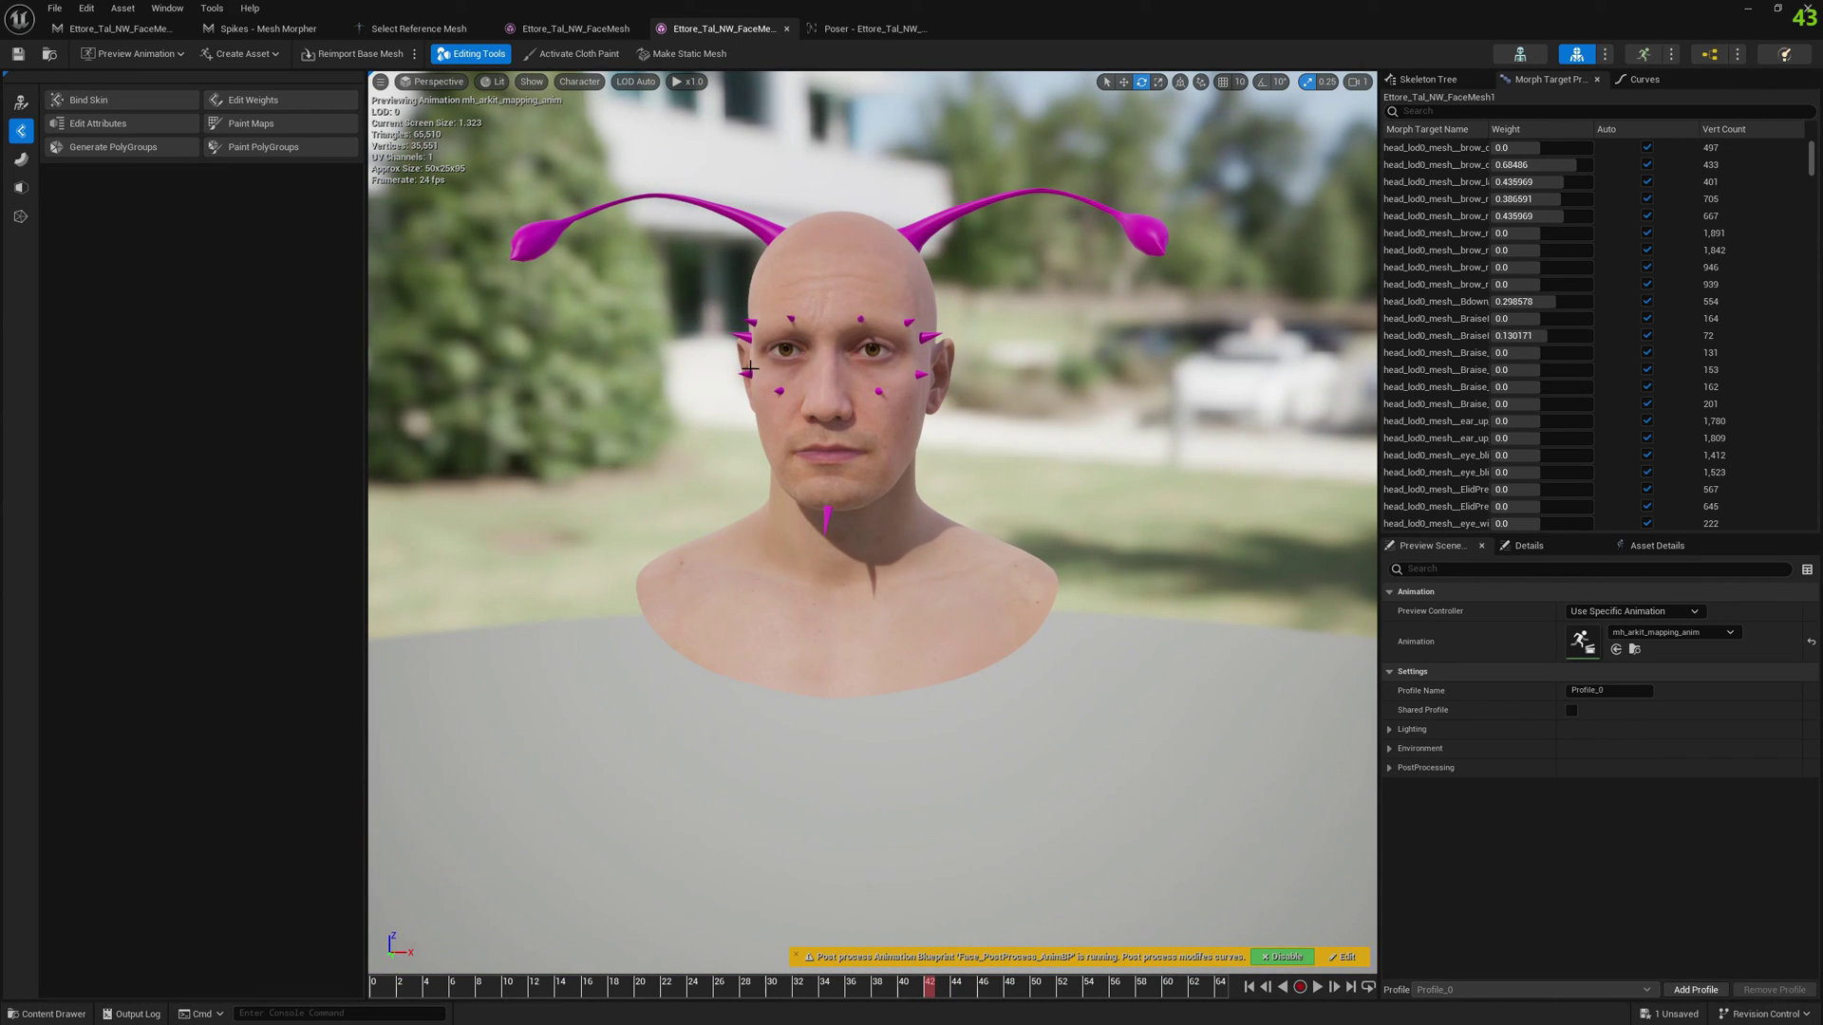
pyautogui.moveTo(984, 448); pyautogui.dragTo(1241, 290)
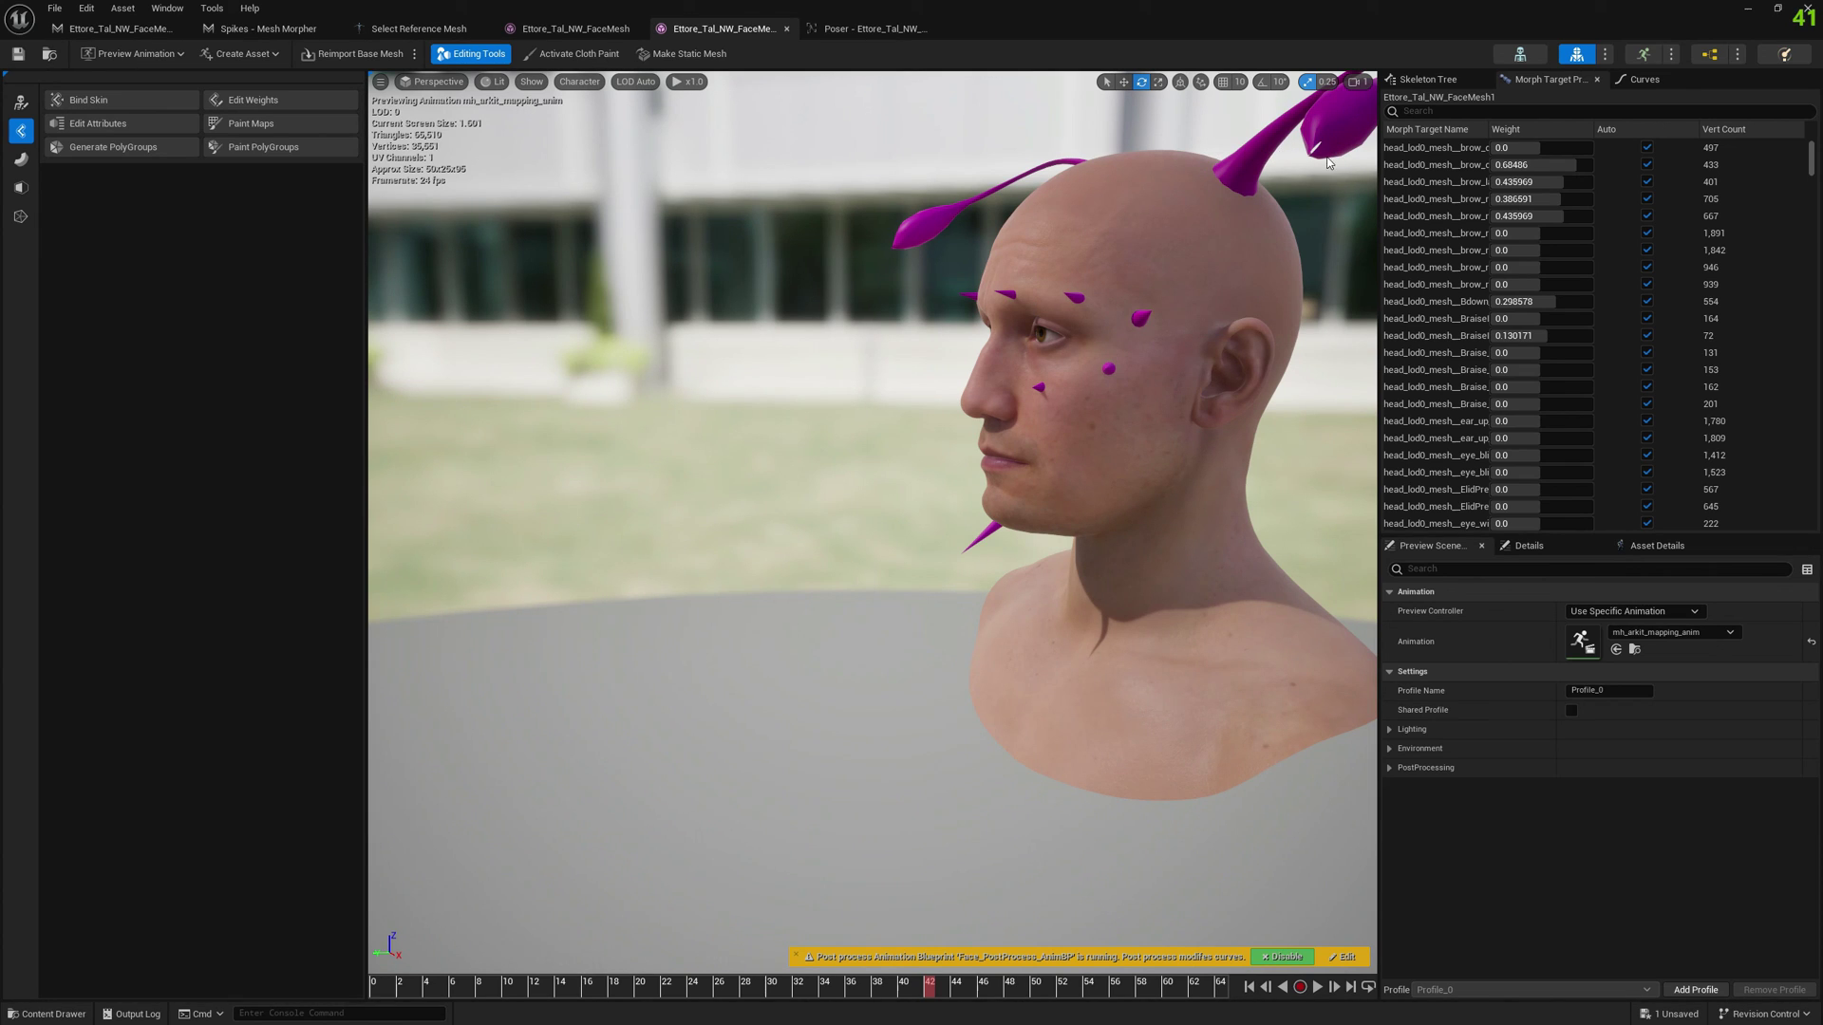
pyautogui.moveTo(1185, 446); pyautogui.dragTo(1242, 447, button='right')
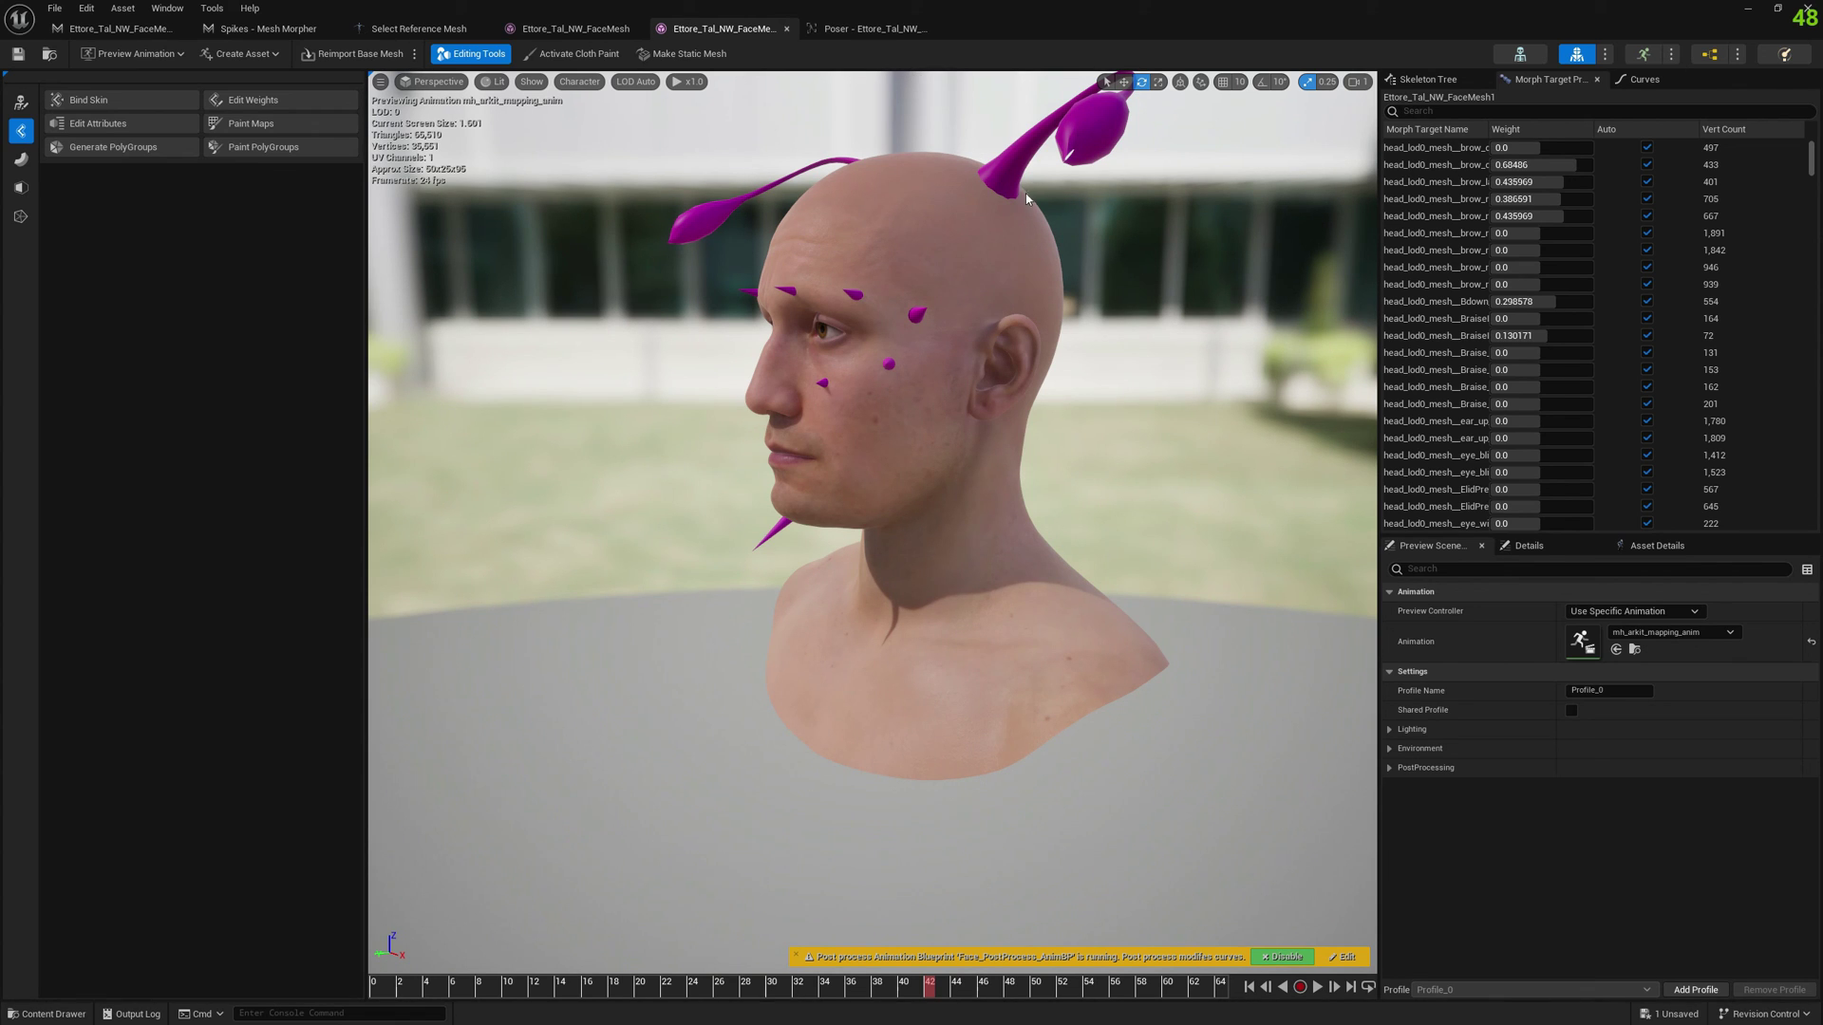
pyautogui.moveTo(1026, 199); pyautogui.dragTo(1252, 200, button='right')
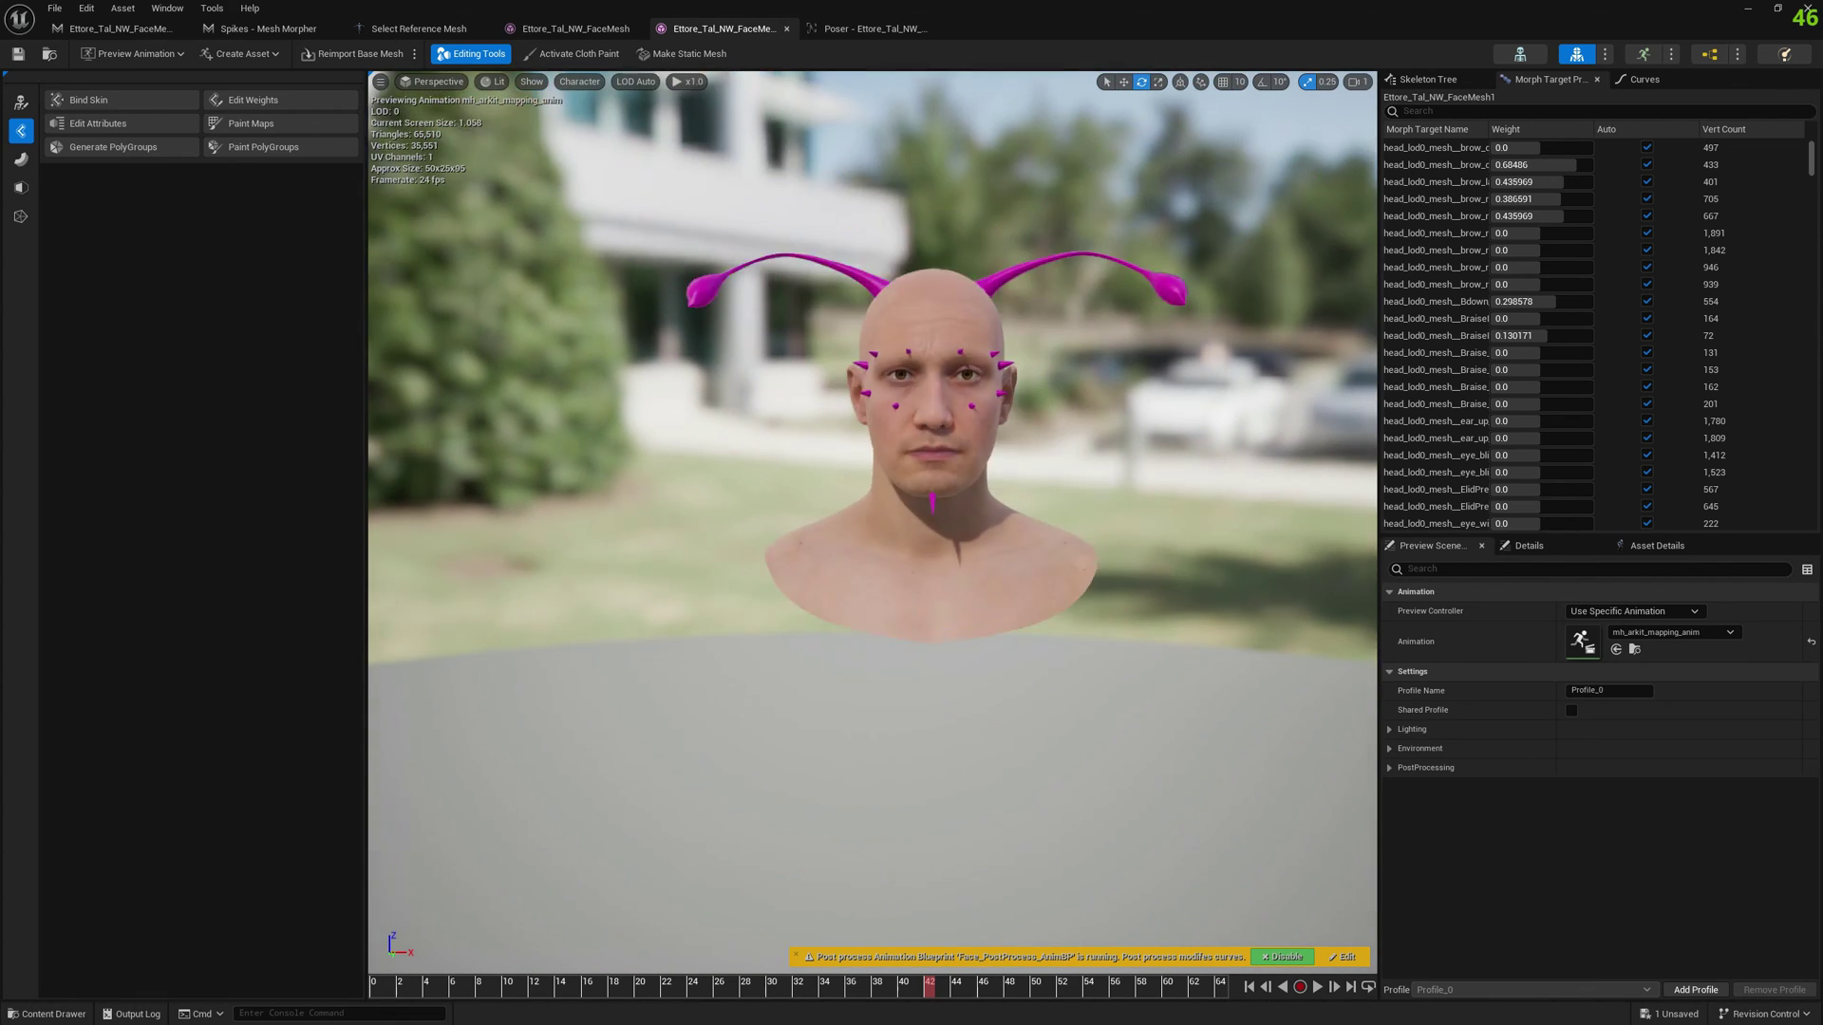
pyautogui.moveTo(1038, 245); pyautogui.dragTo(1008, 222, button='right')
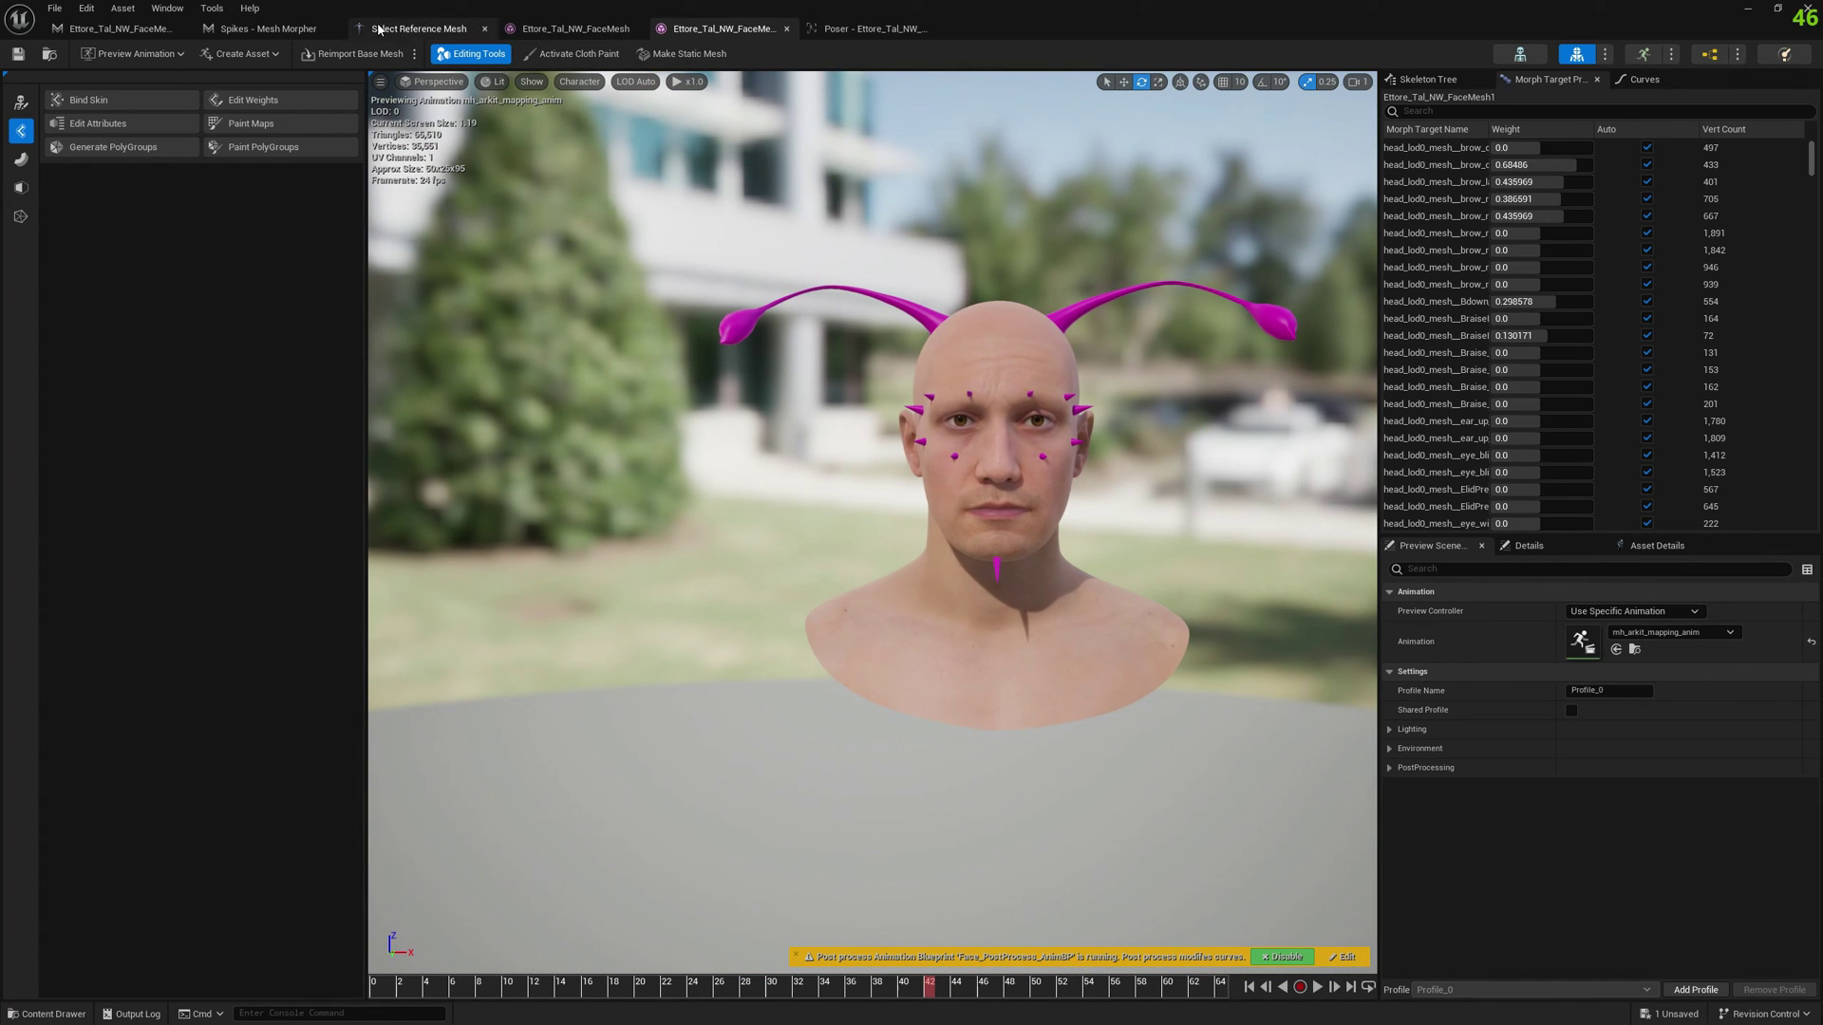
# Step: Return to the face mesh in Mesh Morpher and open the Append Meshes options, moving the dialog clear of the face
pyautogui.click(270, 28)
pyautogui.click(113, 29)
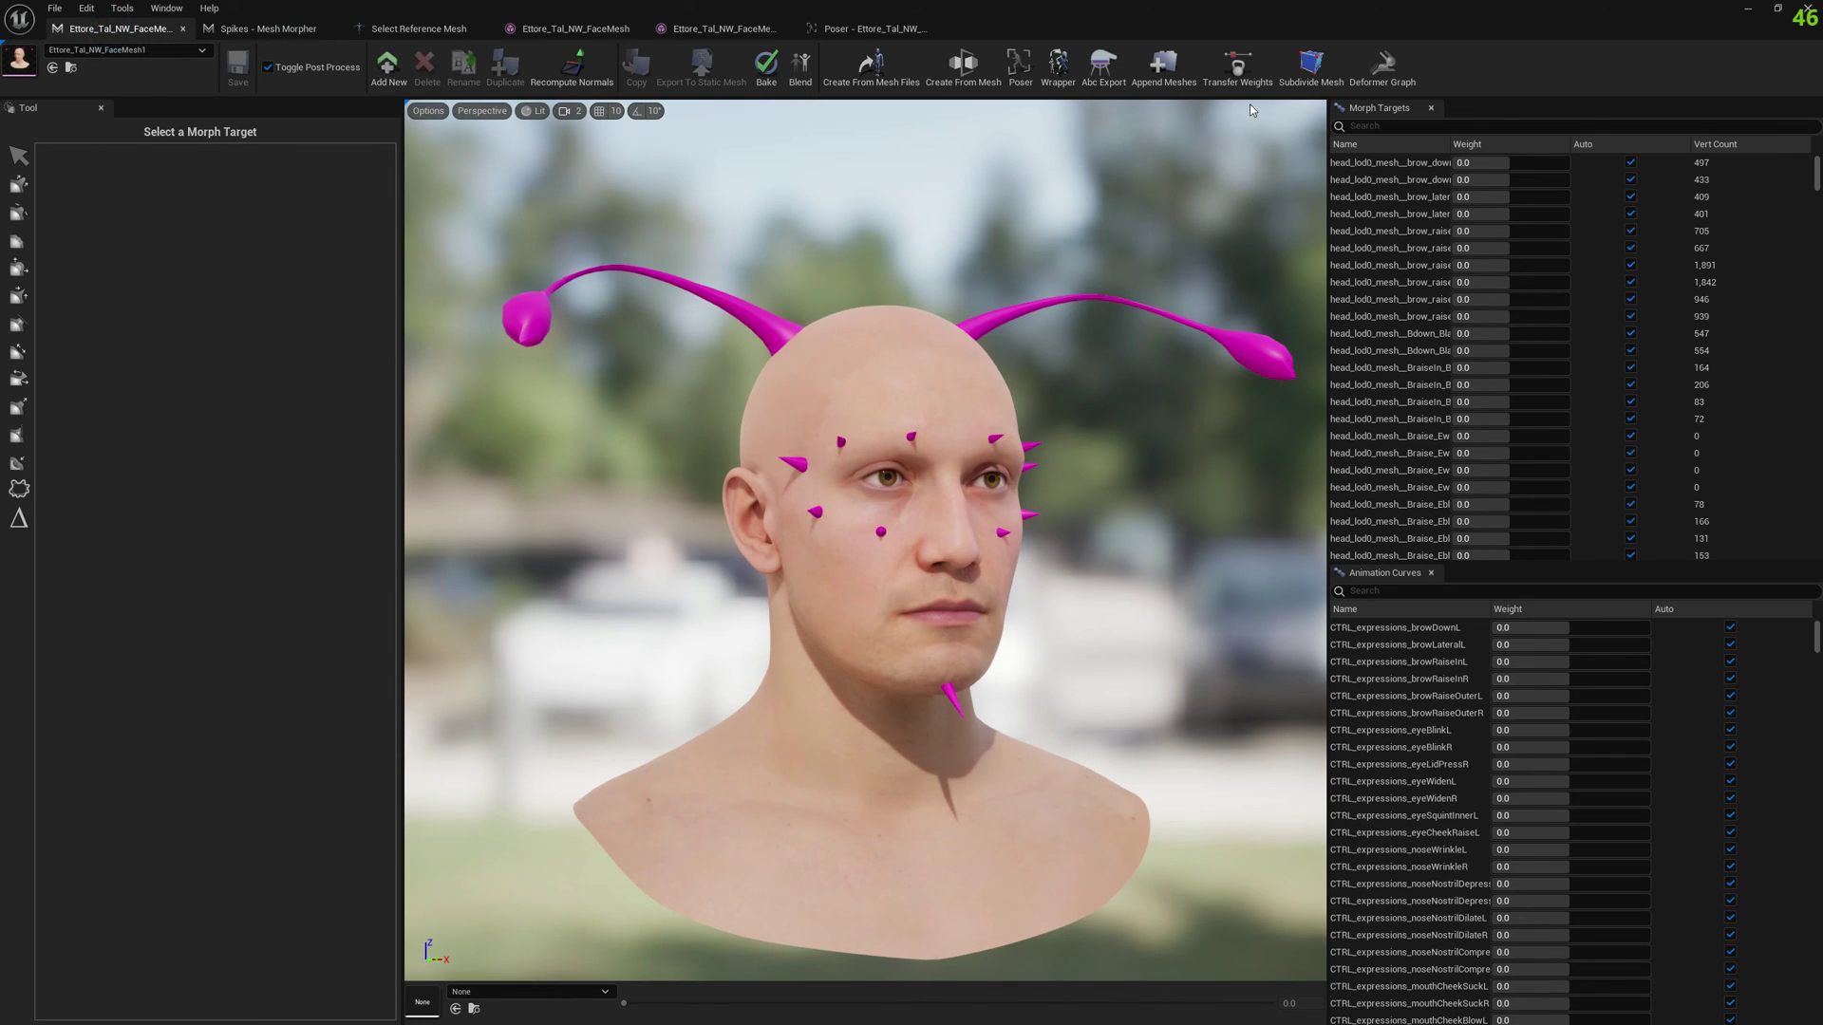
pyautogui.click(1162, 66)
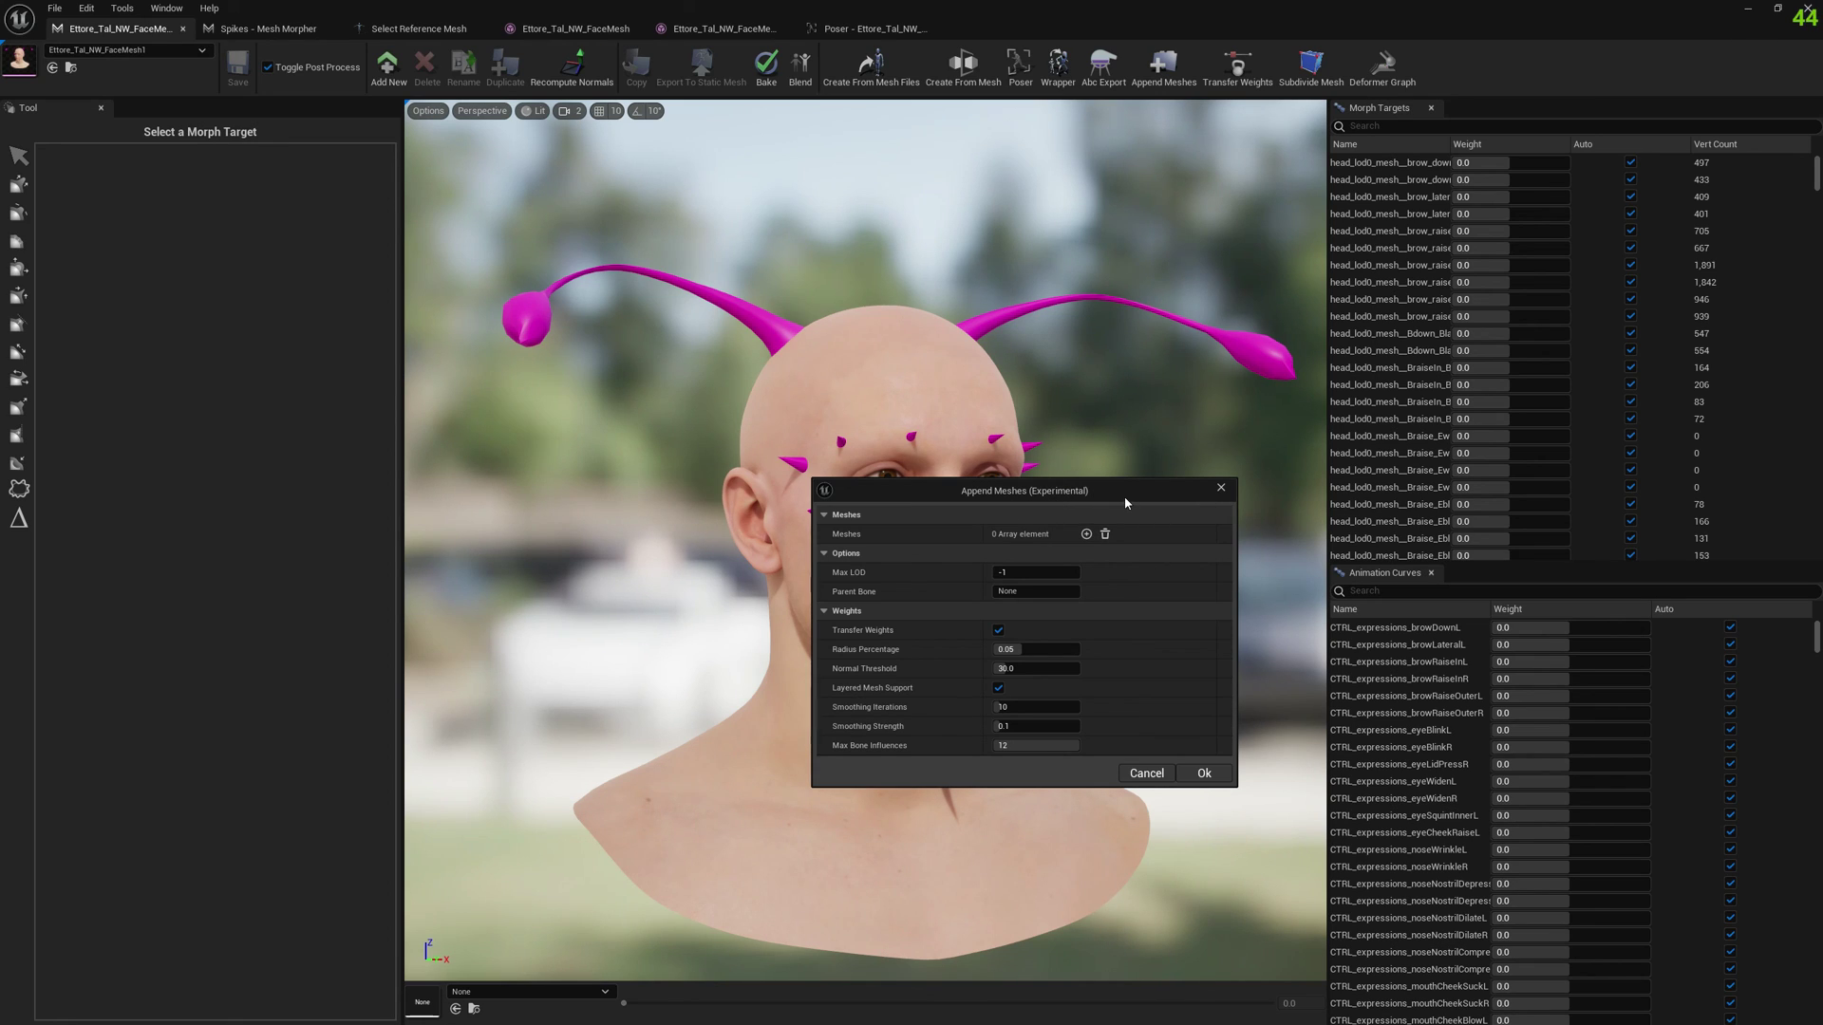
pyautogui.moveTo(1127, 503); pyautogui.dragTo(1007, 644)
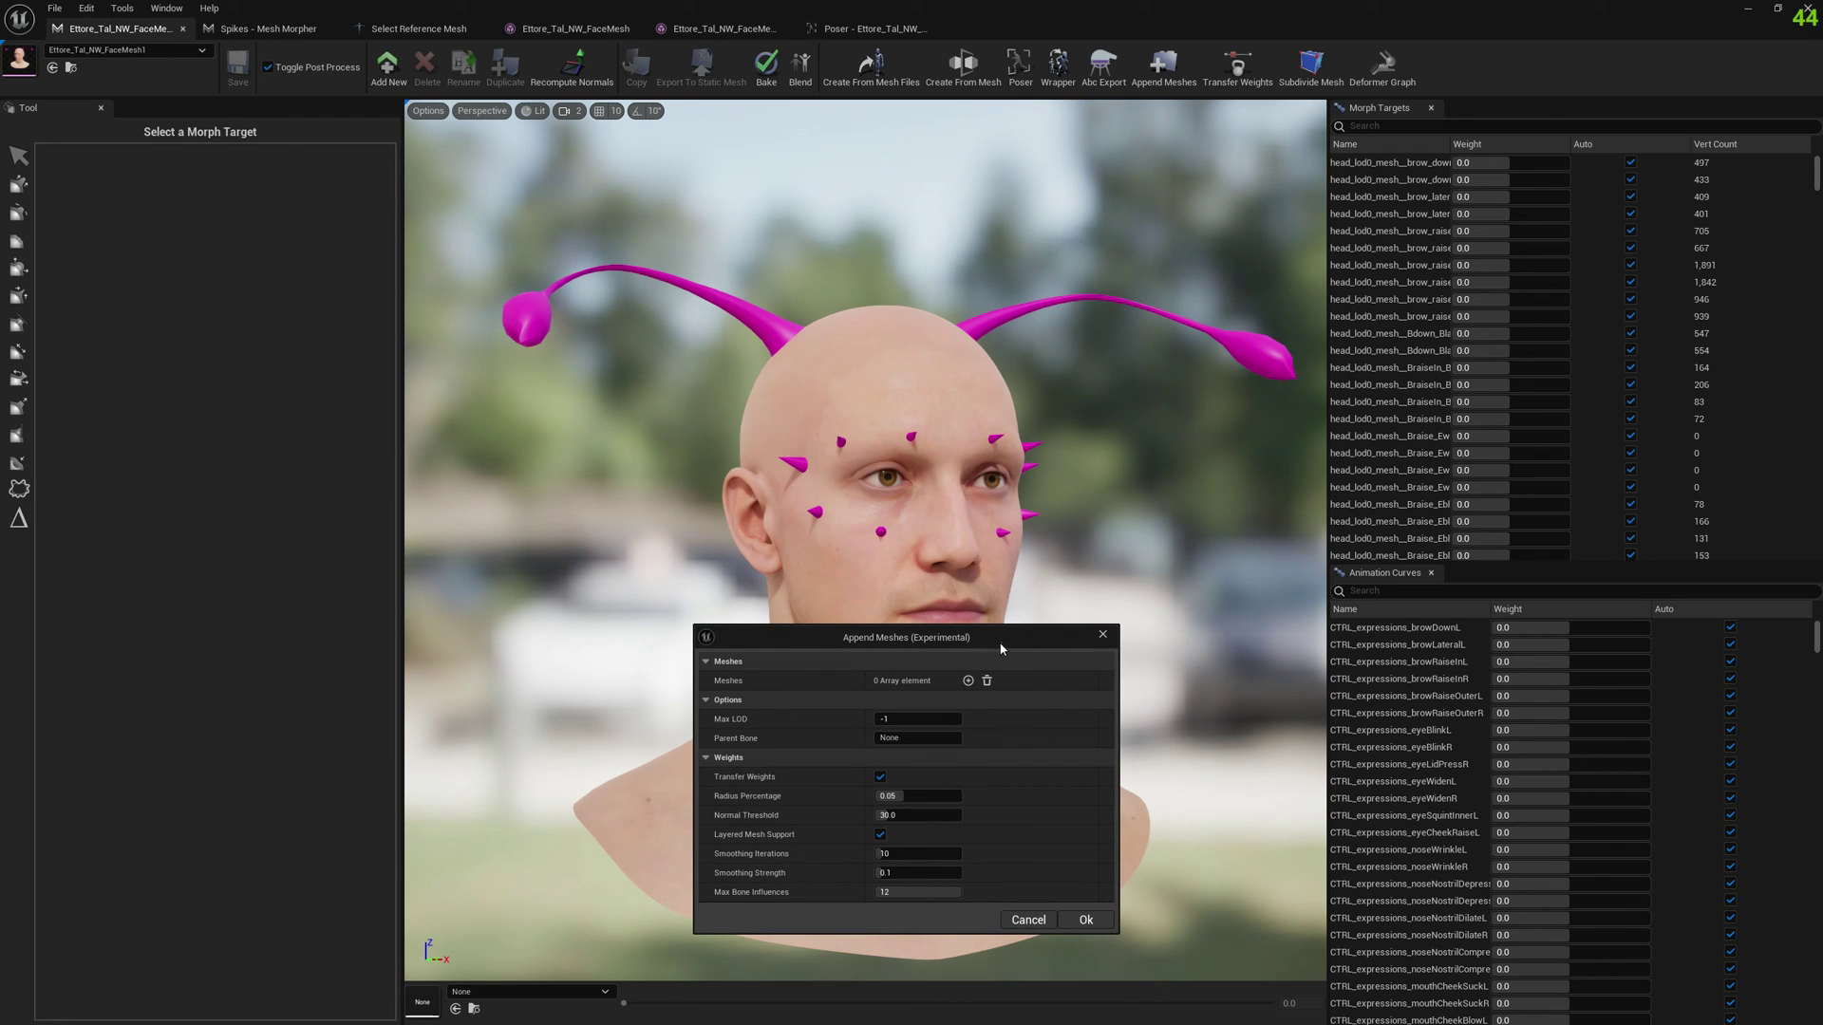
pyautogui.moveTo(1010, 644); pyautogui.dragTo(1002, 620)
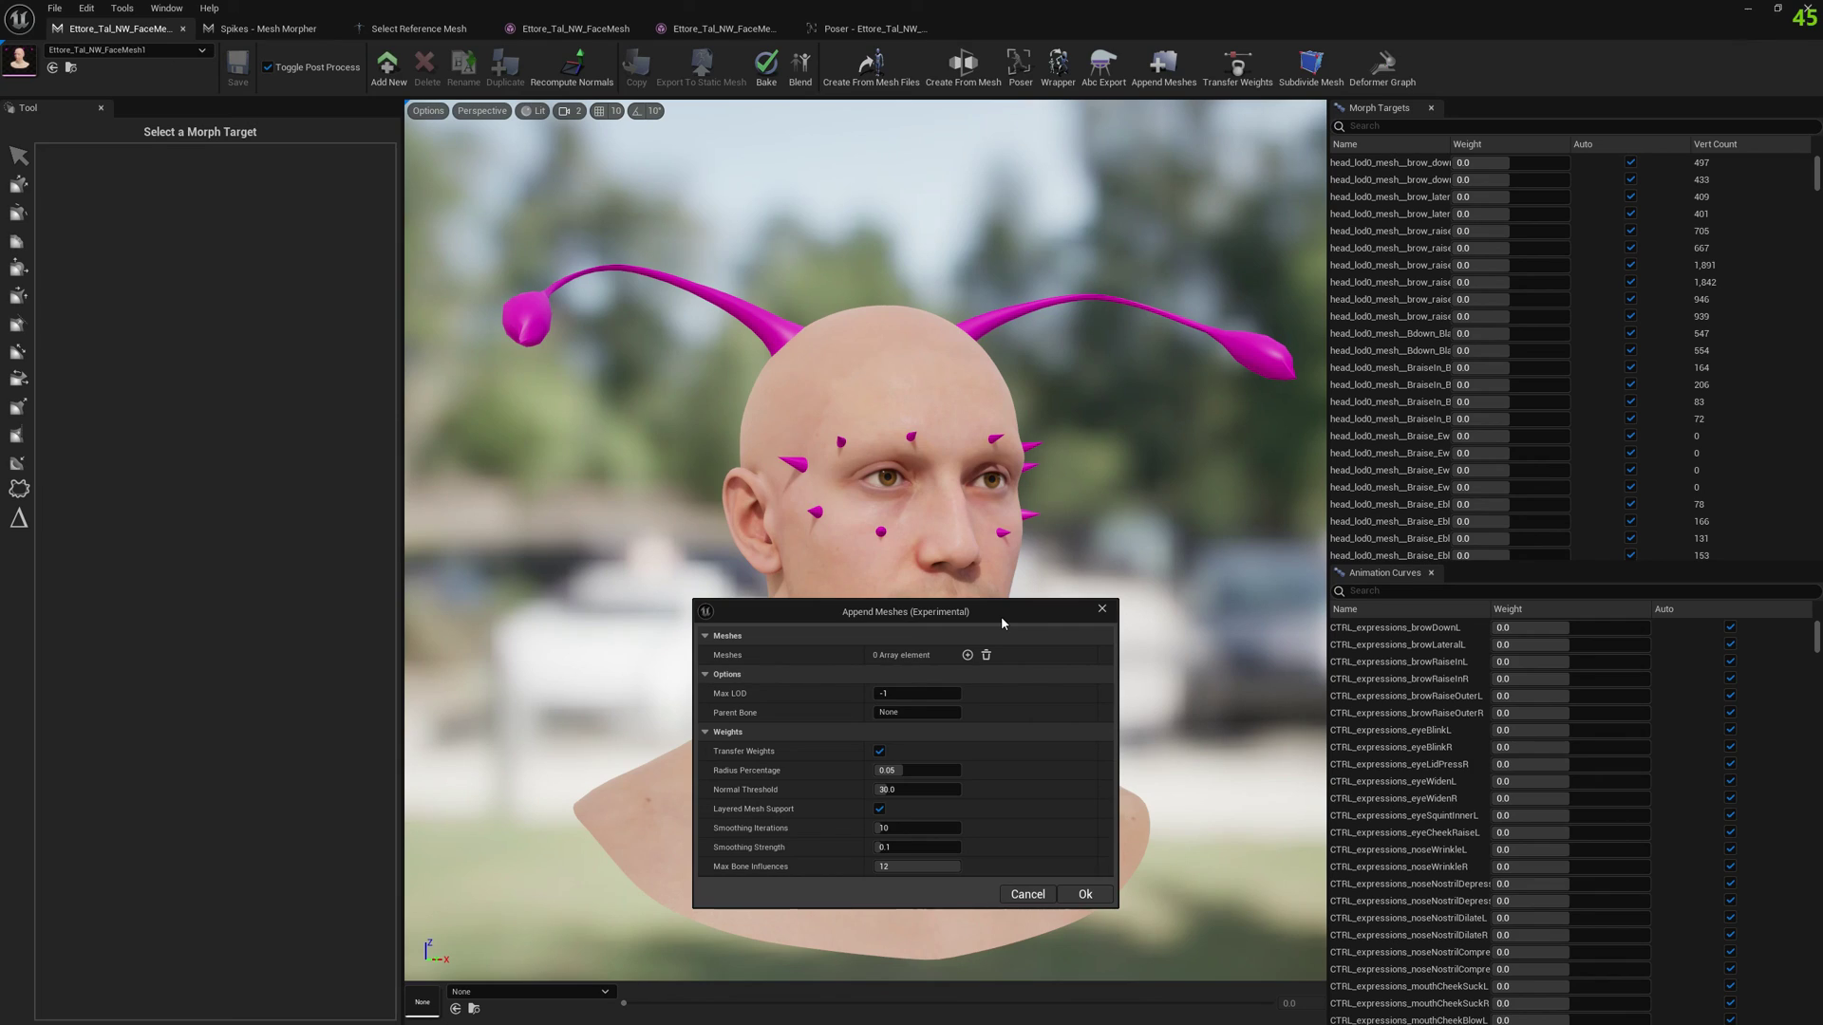